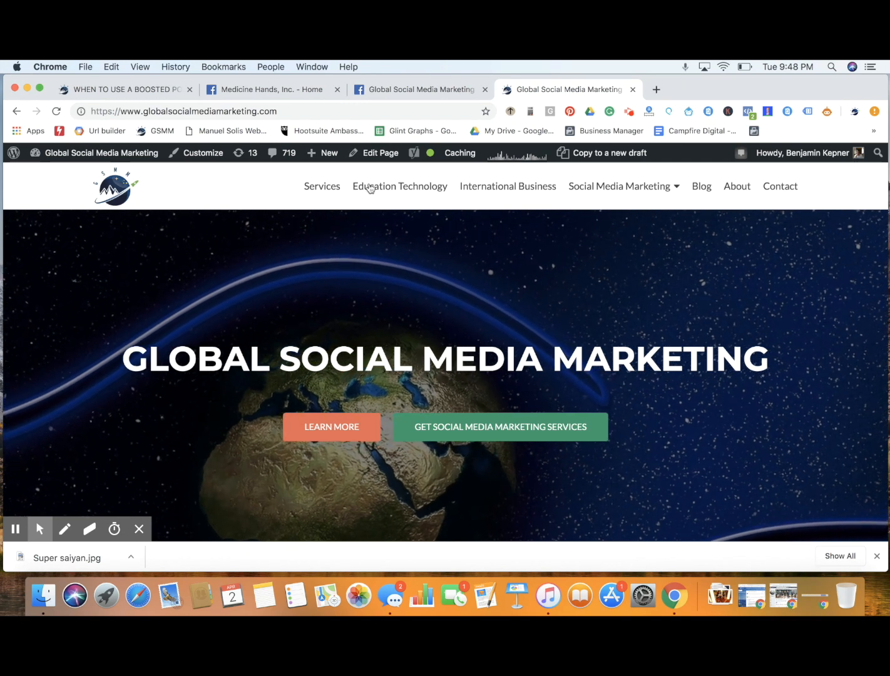
Switch to the Global Social Media Marketing Facebook page and look through its recent posts with their reach and engagement figures
click(397, 91)
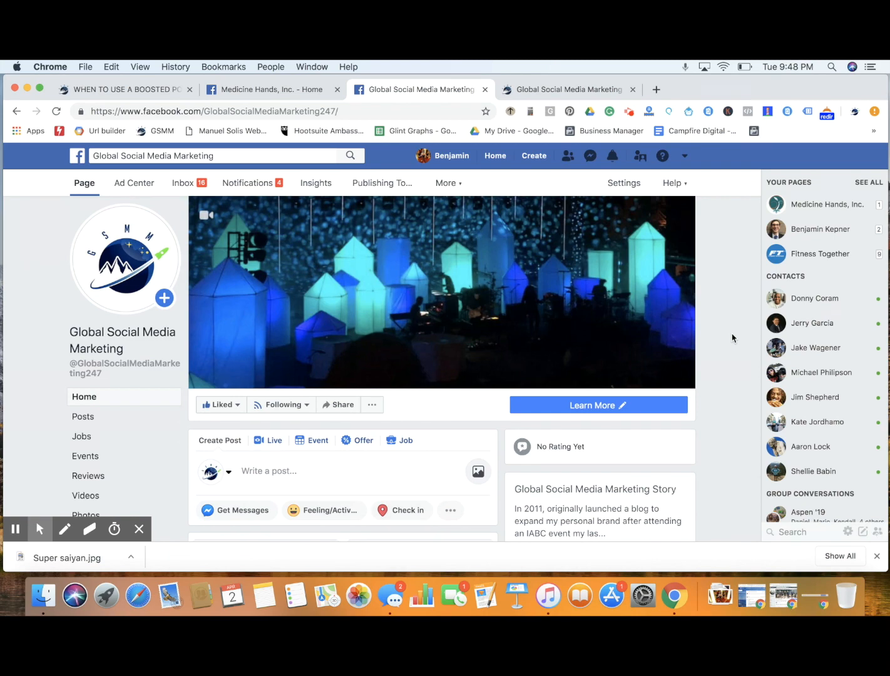
scroll(732, 337, down, 10)
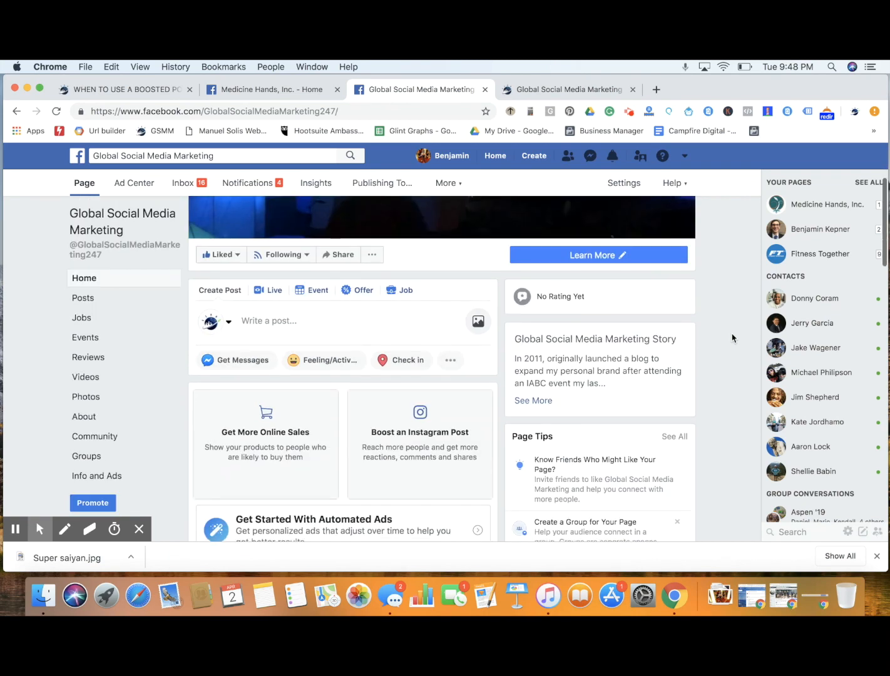
scroll(732, 337, down, 12)
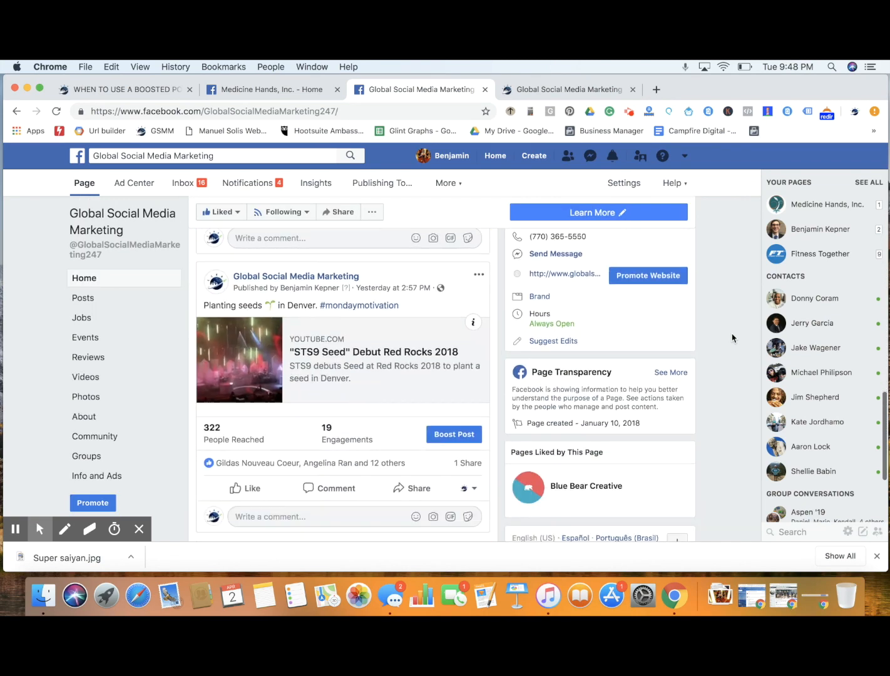
scroll(732, 338, down, 8)
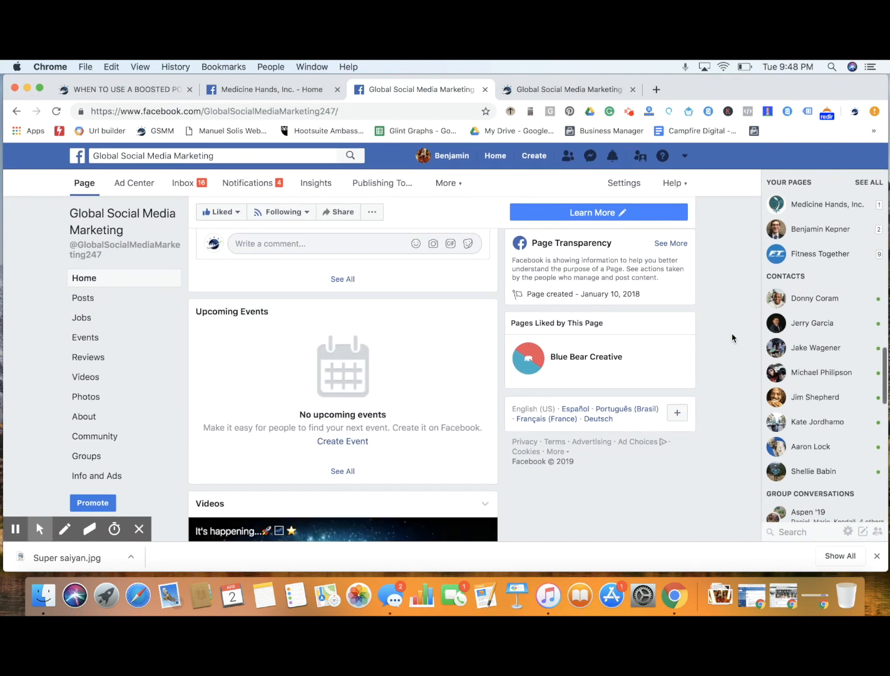
scroll(732, 337, down, 8)
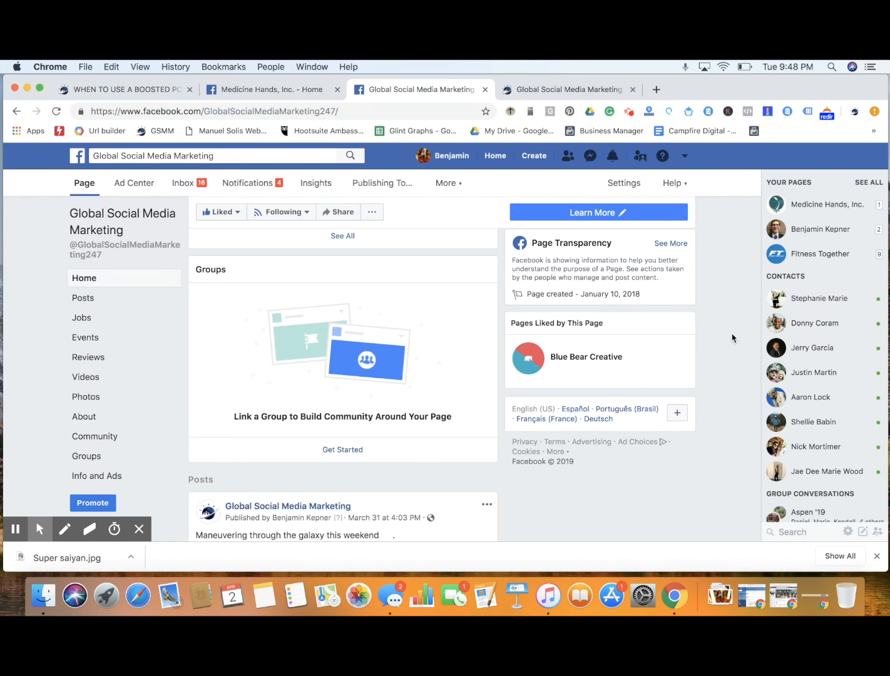
scroll(732, 338, down, 10)
scroll(733, 338, down, 3)
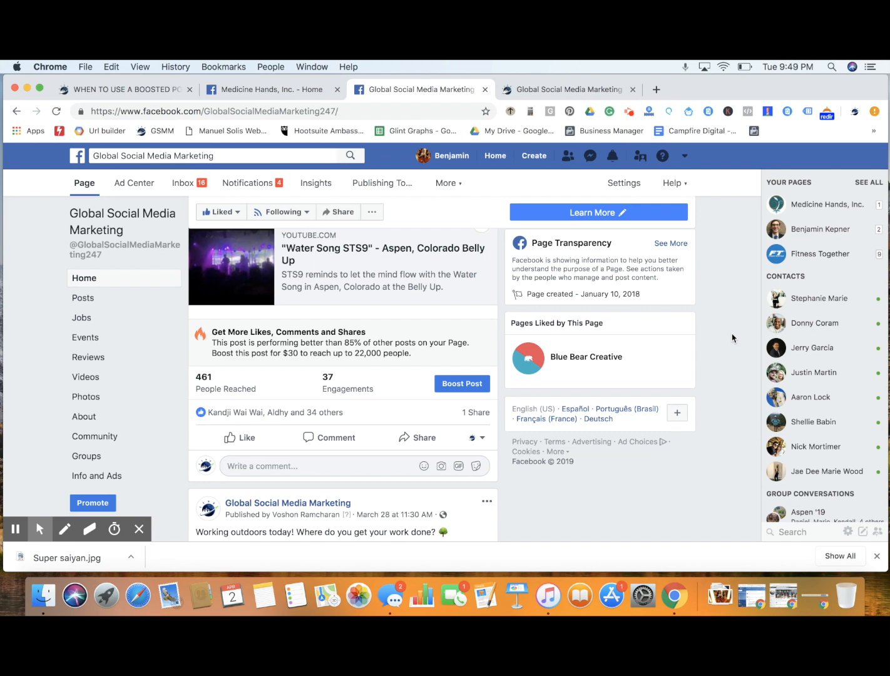
scroll(732, 337, down, 11)
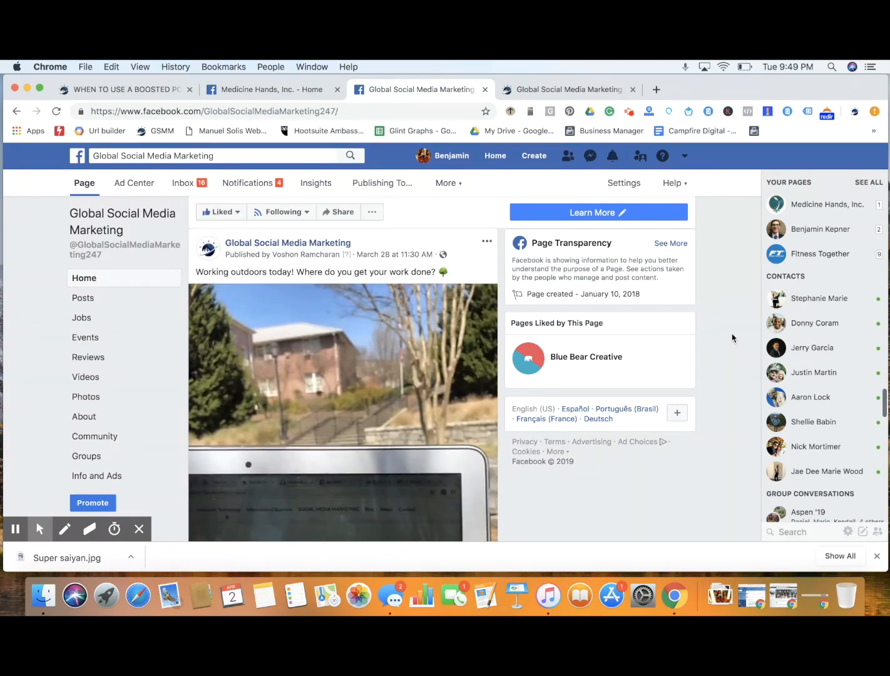
scroll(732, 338, down, 11)
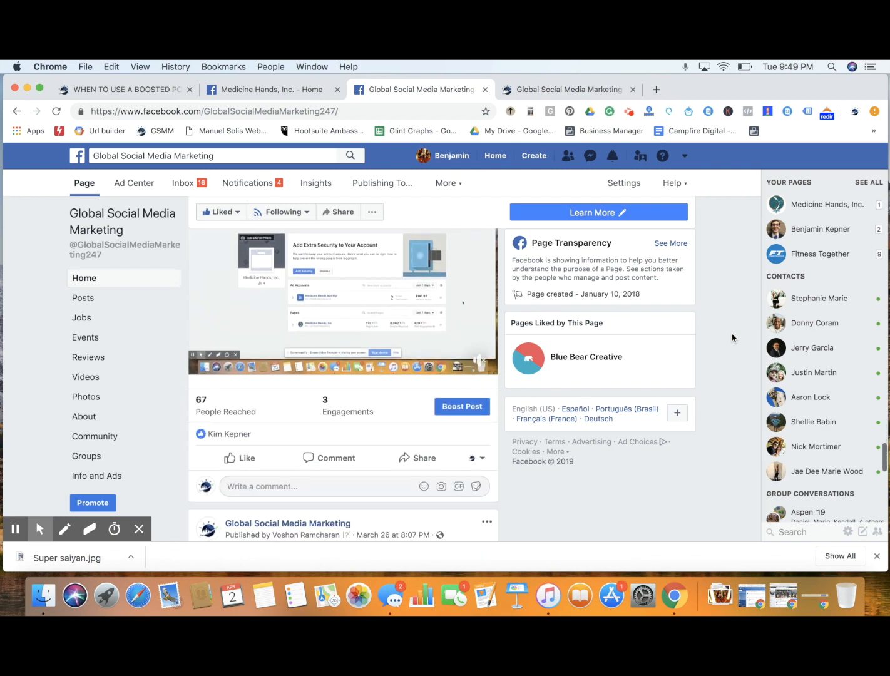
scroll(732, 338, down, 12)
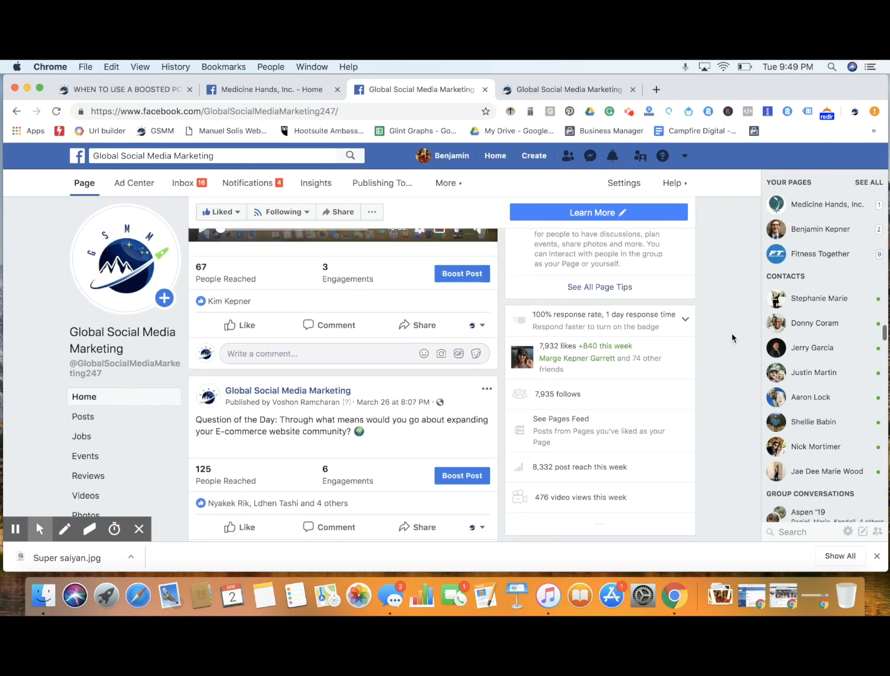
Examine the March 23 post promoting the company website, including its image, boost suggestion and engagement figures
scroll(733, 338, up, 3)
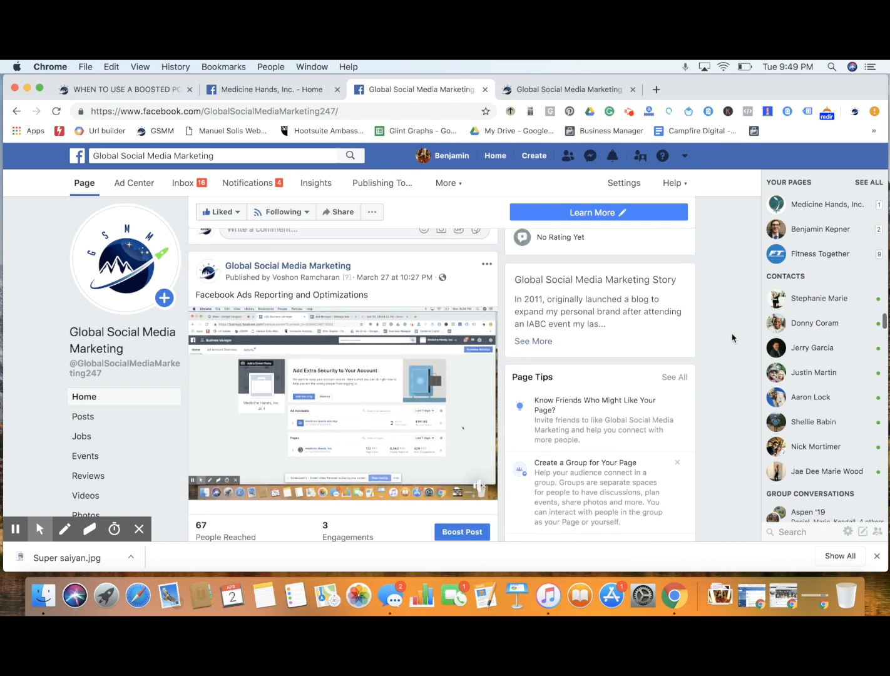
scroll(732, 337, down, 10)
scroll(733, 338, down, 4)
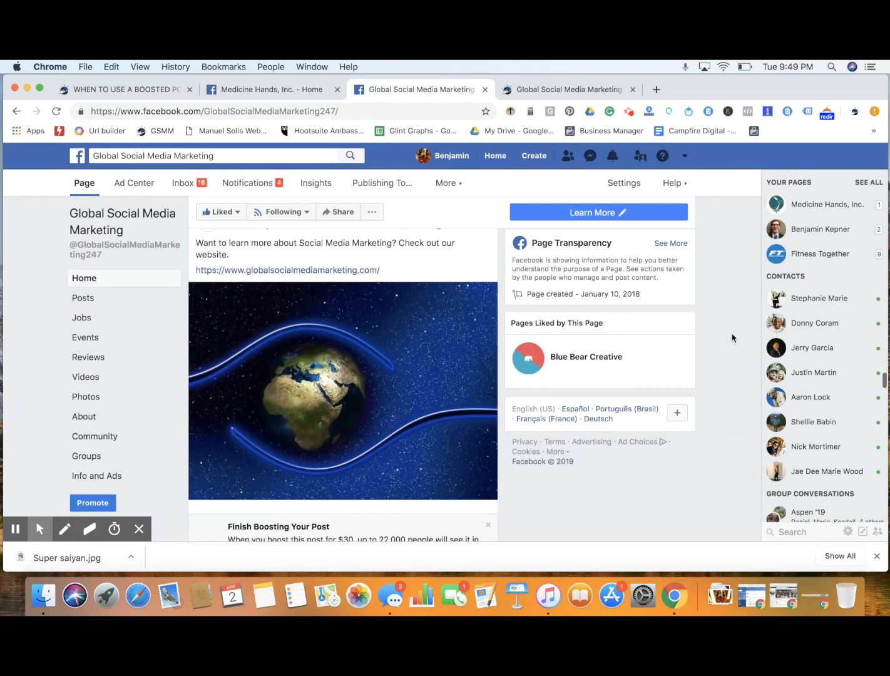
scroll(733, 338, up, 1)
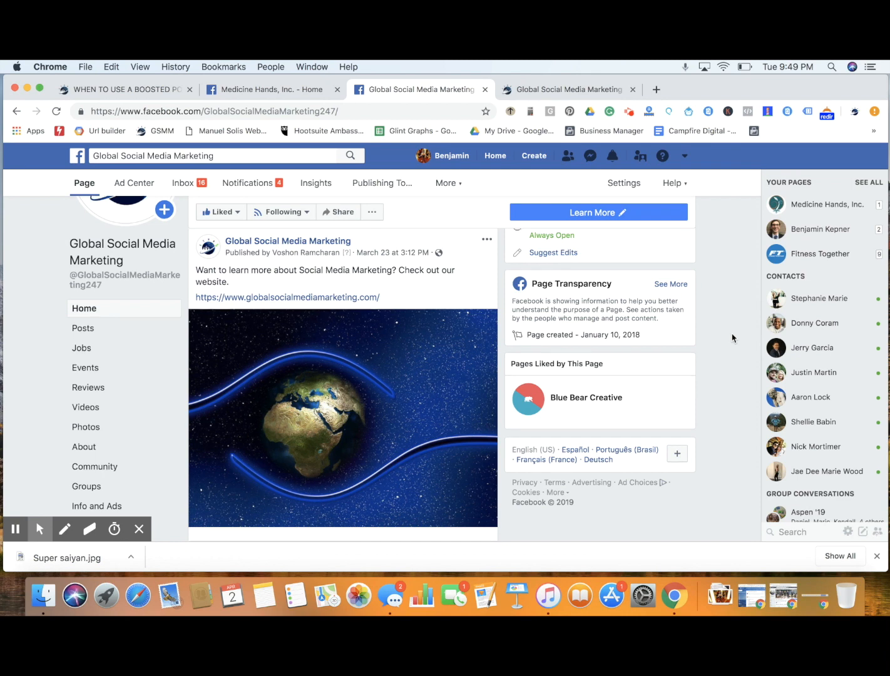
scroll(732, 338, down, 3)
scroll(732, 338, down, 1)
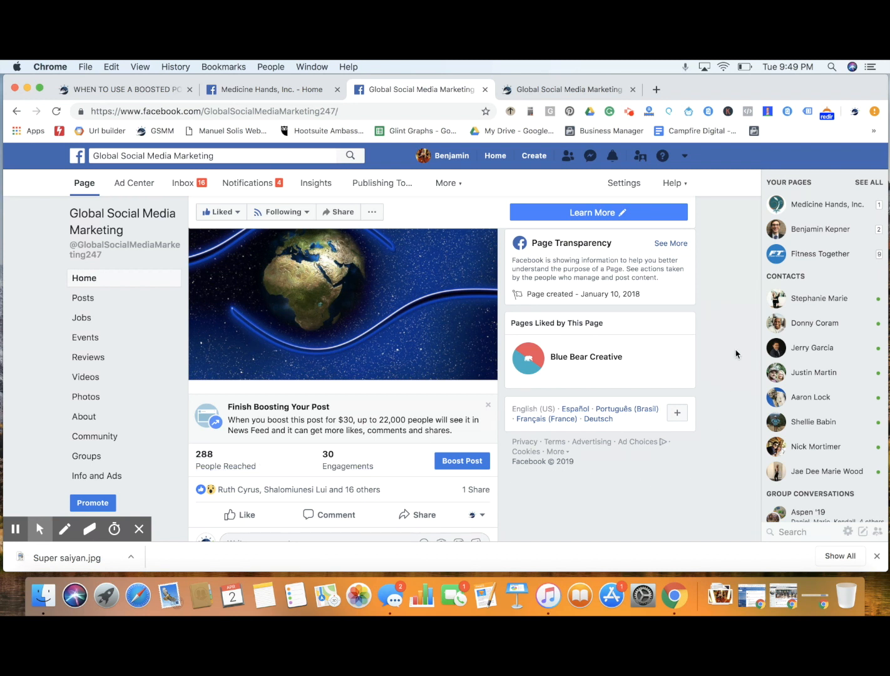
Review the March 25 to 27 posts for comparison and return to the March 23 website post
scroll(735, 353, up, 10)
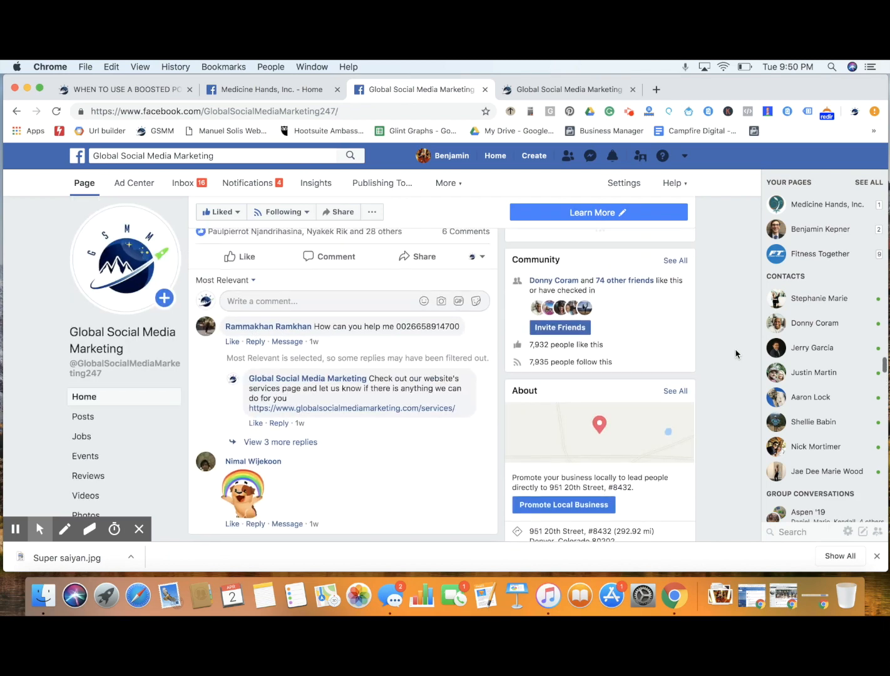
scroll(736, 354, up, 10)
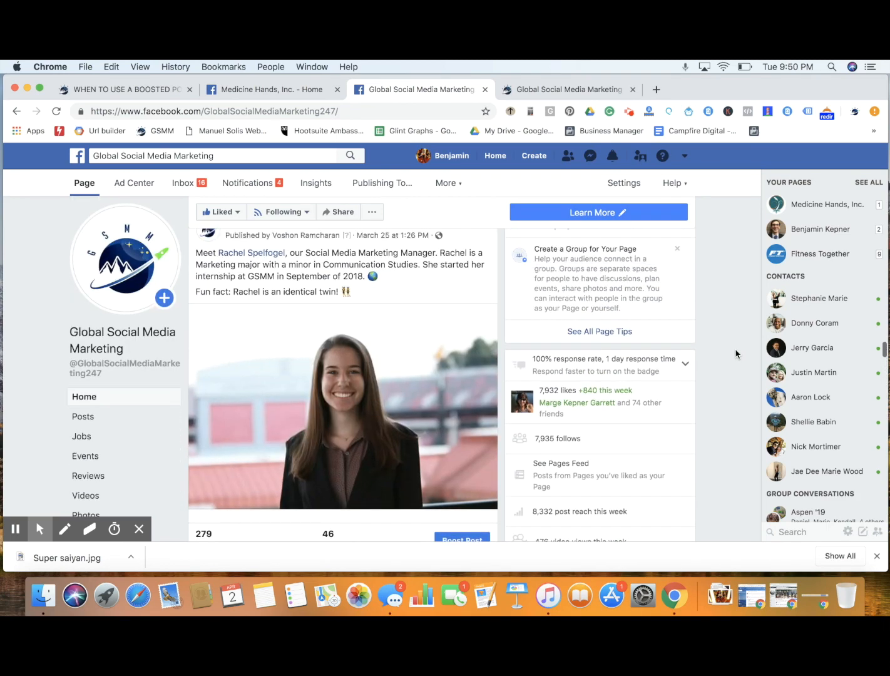
scroll(735, 353, up, 2)
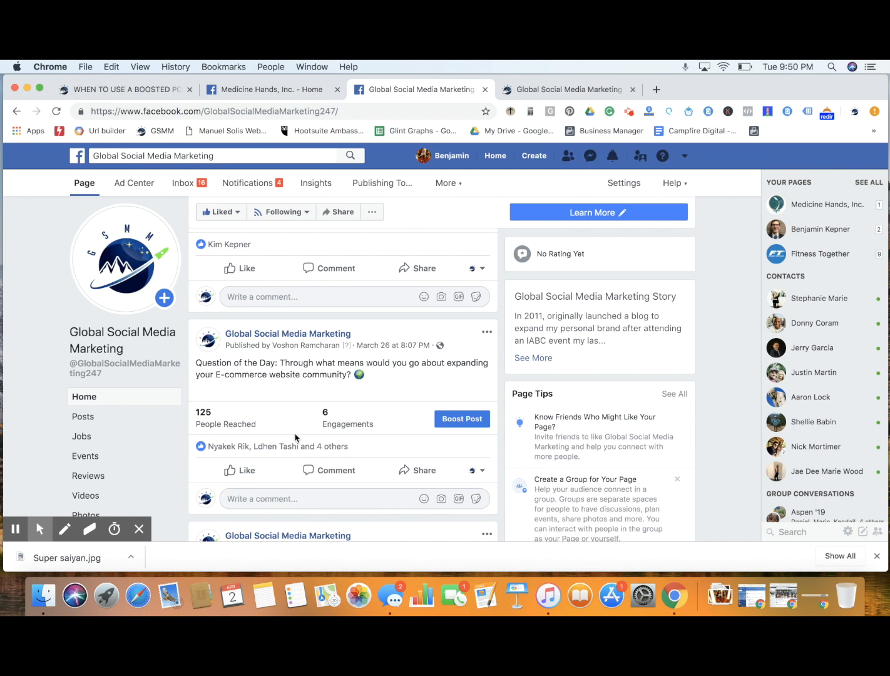
scroll(390, 391, up, 3)
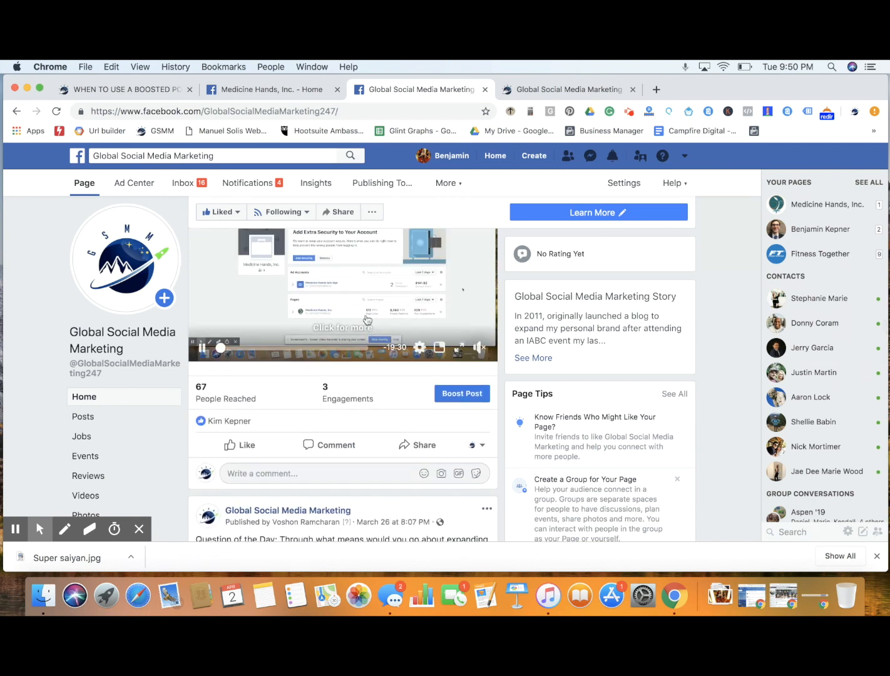
scroll(735, 397, down, 12)
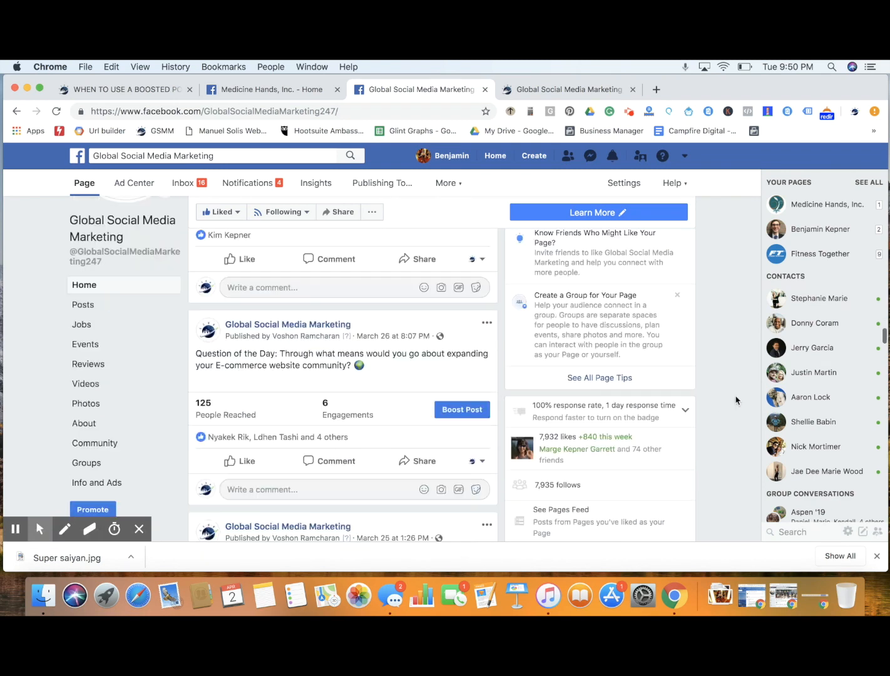
scroll(735, 400, down, 15)
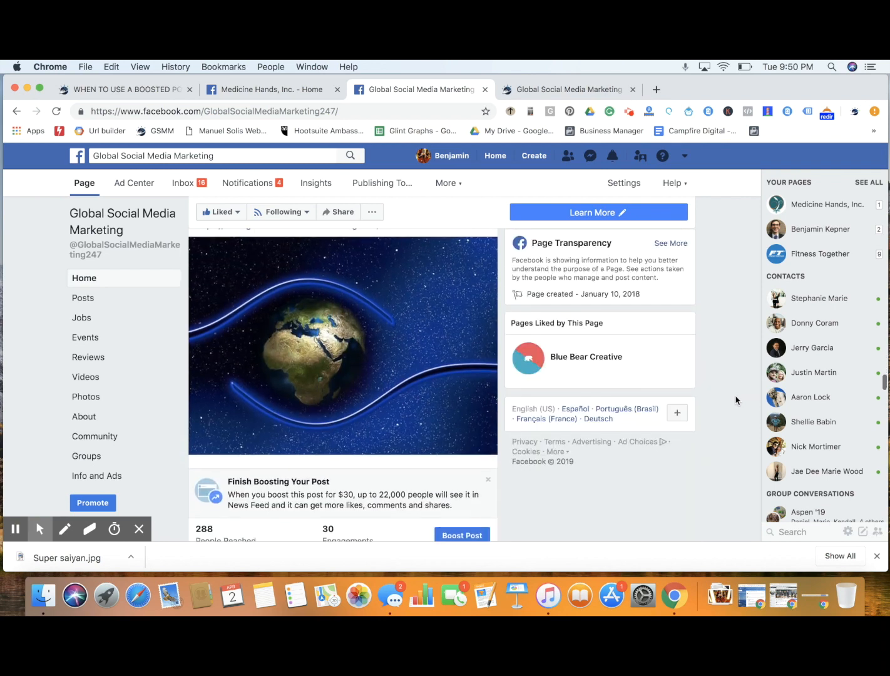
scroll(735, 400, up, 2)
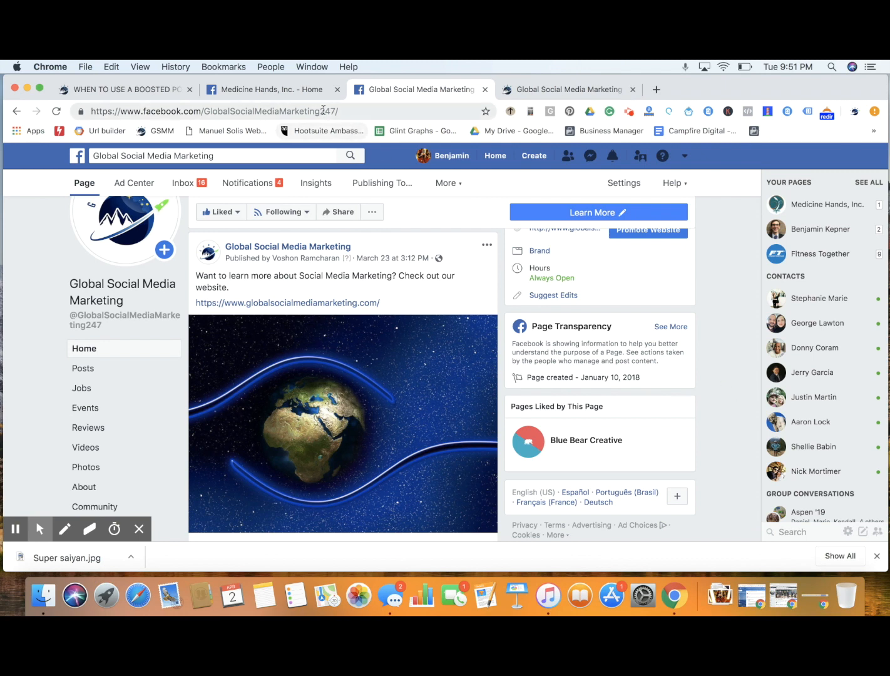
Switch to the Medicine Hands, Inc. page and read the text and website link of its March 15 "Need to relax" post
click(299, 99)
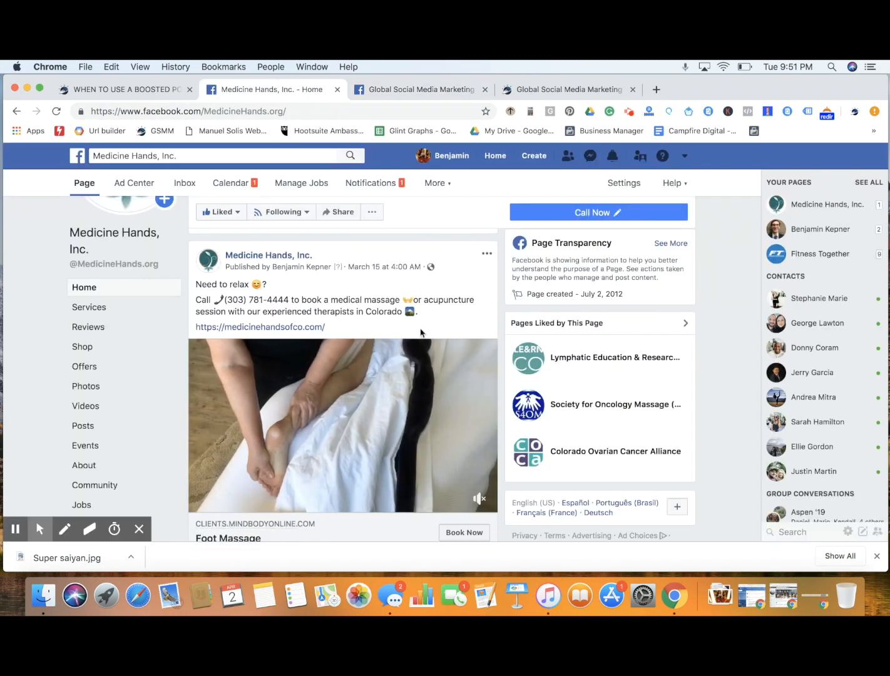
scroll(462, 394, down, 1)
scroll(462, 394, up, 1)
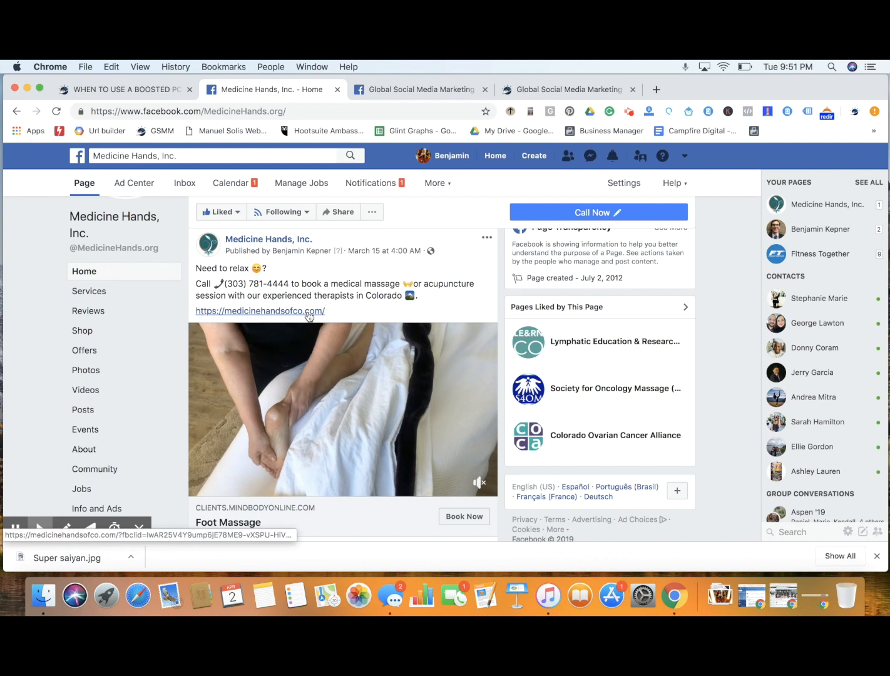
drag(196, 268, 276, 272)
drag(196, 283, 422, 297)
click(460, 314)
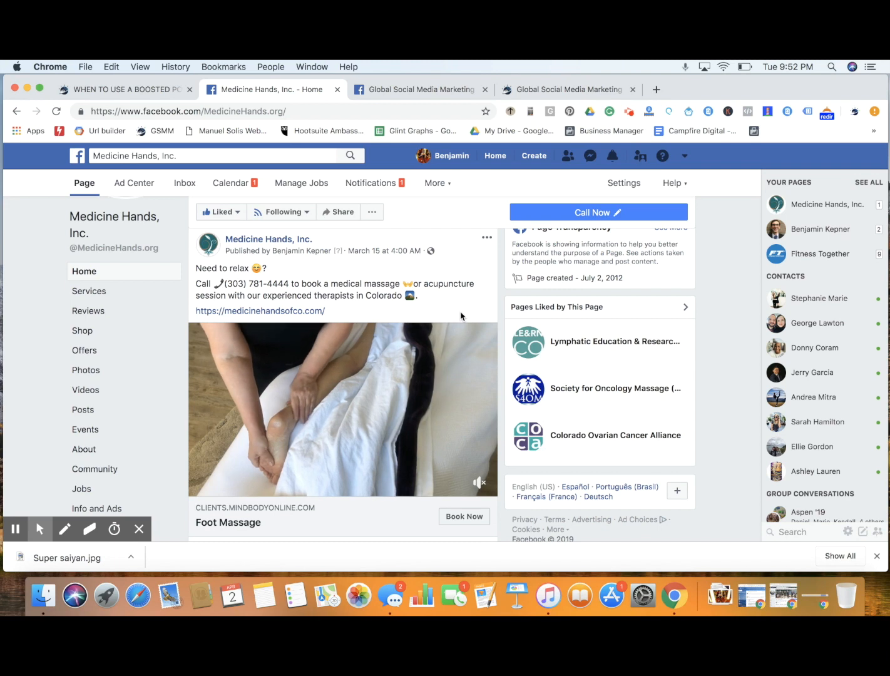
Examine the Foot Massage post's booking call to action, reach, engagements and completed boost summary
mouse_move(451, 361)
scroll(451, 361, down, 2)
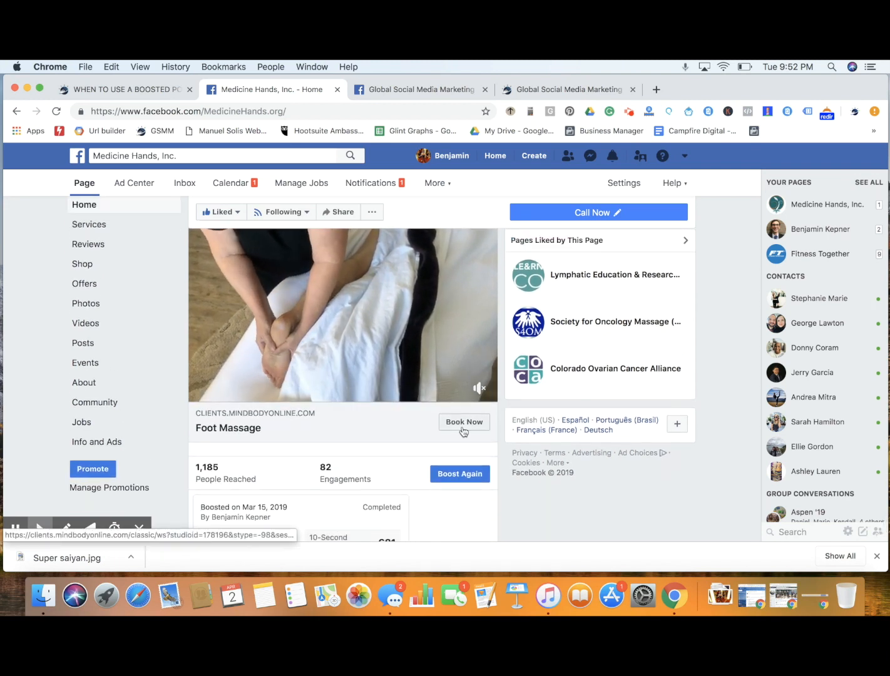
scroll(391, 451, down, 3)
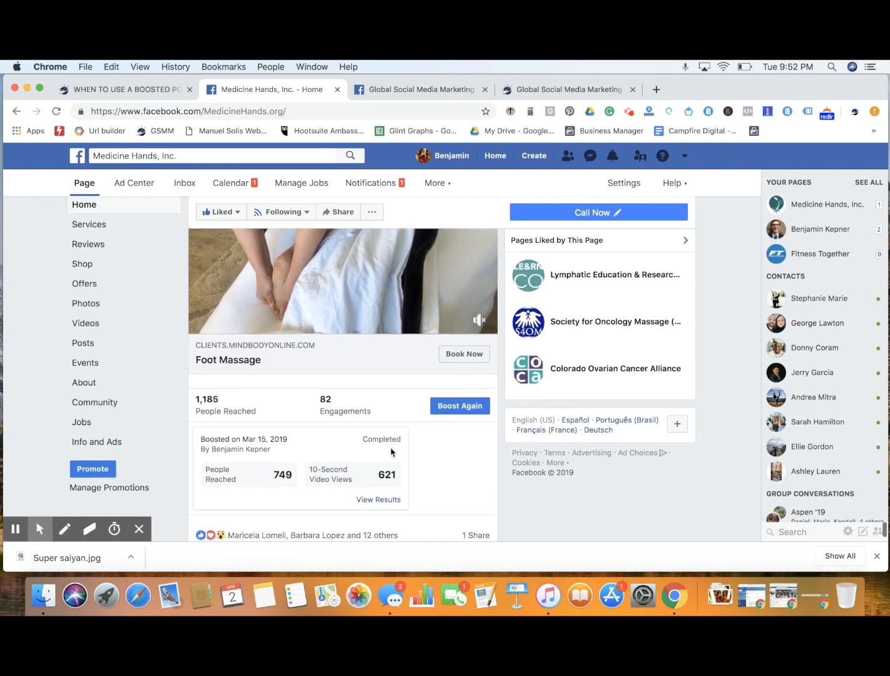
scroll(452, 434, down, 1)
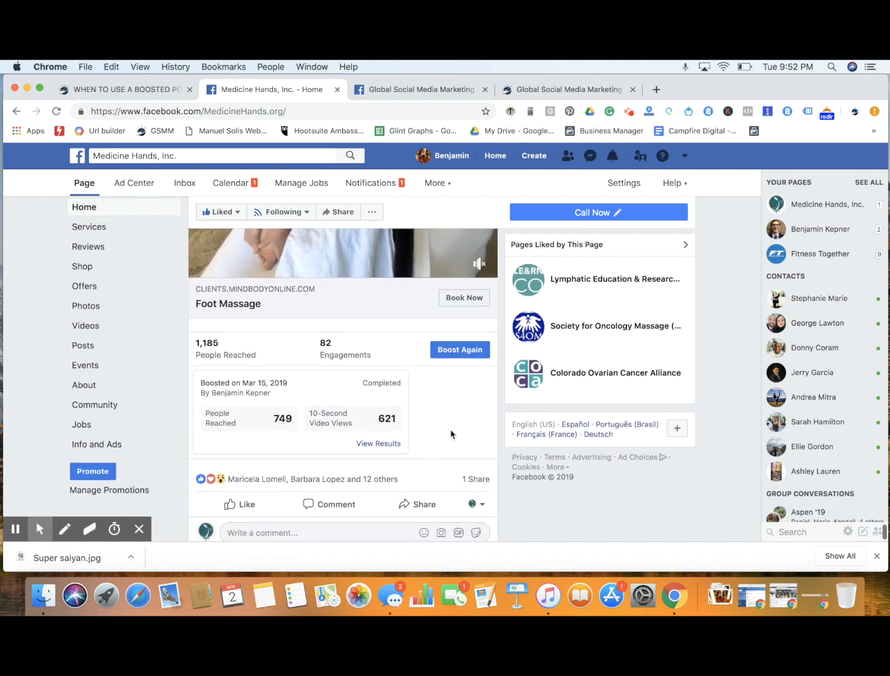
scroll(452, 434, up, 1)
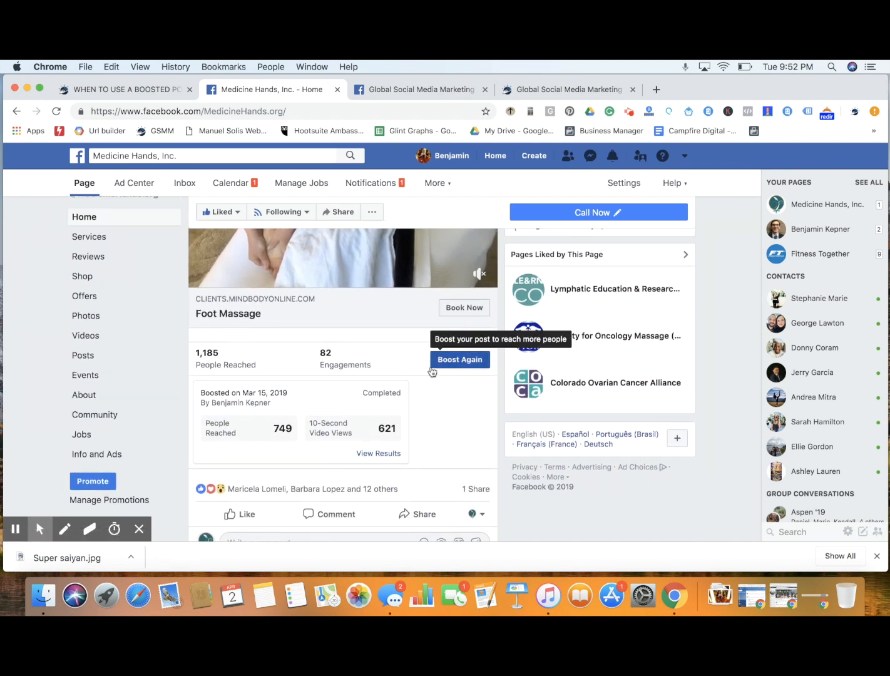
Open the boost results for the Foot Massage post and check the cost per 10-second video view
click(361, 454)
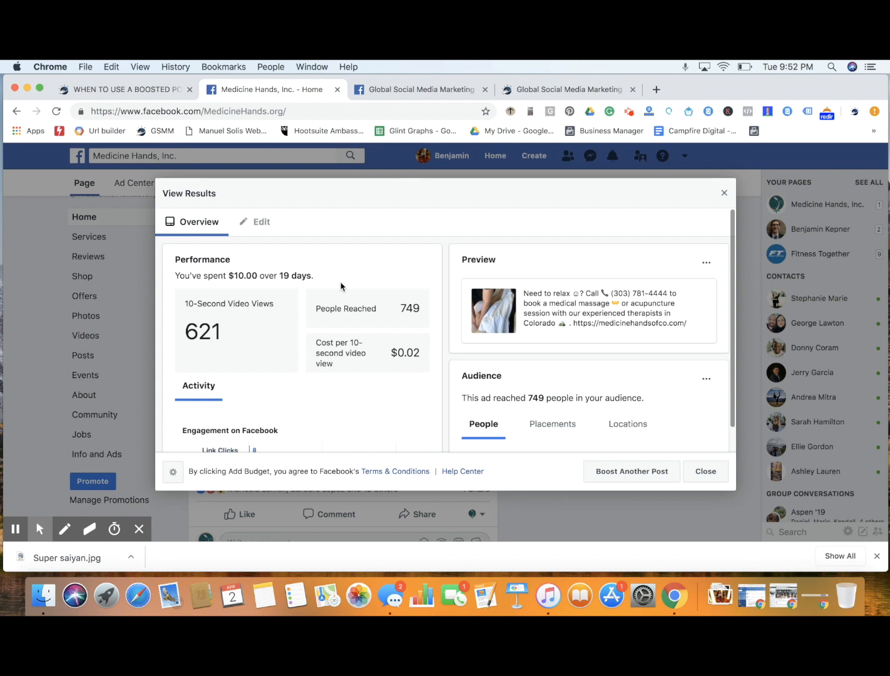
mouse_move(387, 310)
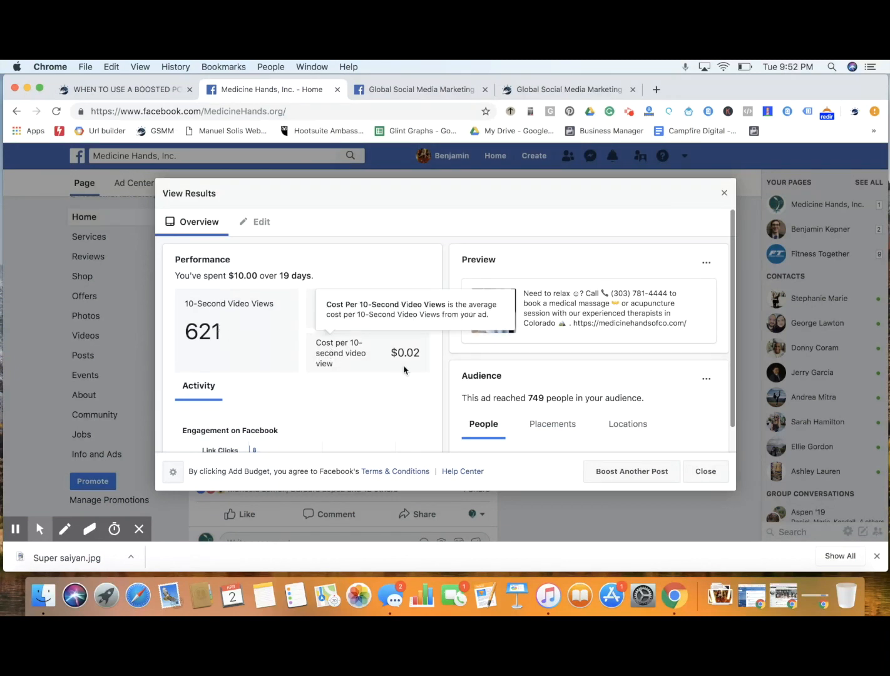
drag(408, 354, 419, 354)
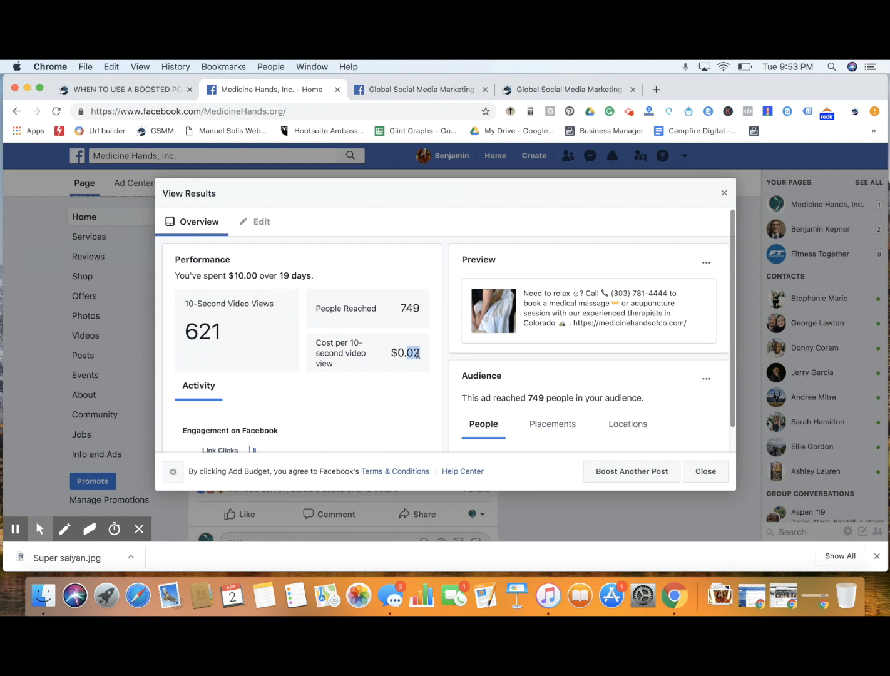
Examine the boost's engagement, audience demographics and targeting, highlighting the People Who Match and Location values
scroll(417, 354, down, 2)
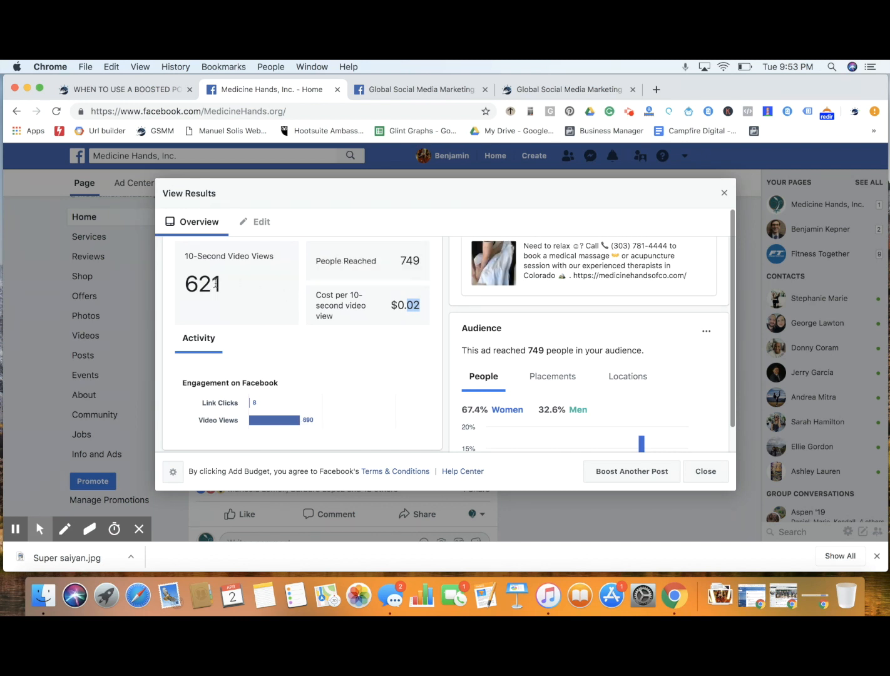
scroll(625, 322, down, 4)
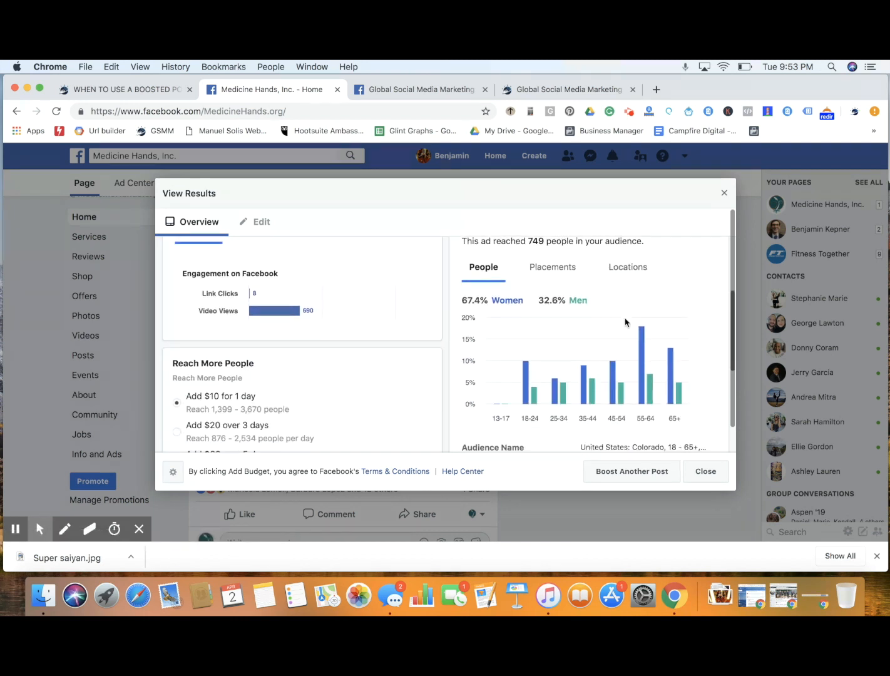
scroll(624, 322, down, 6)
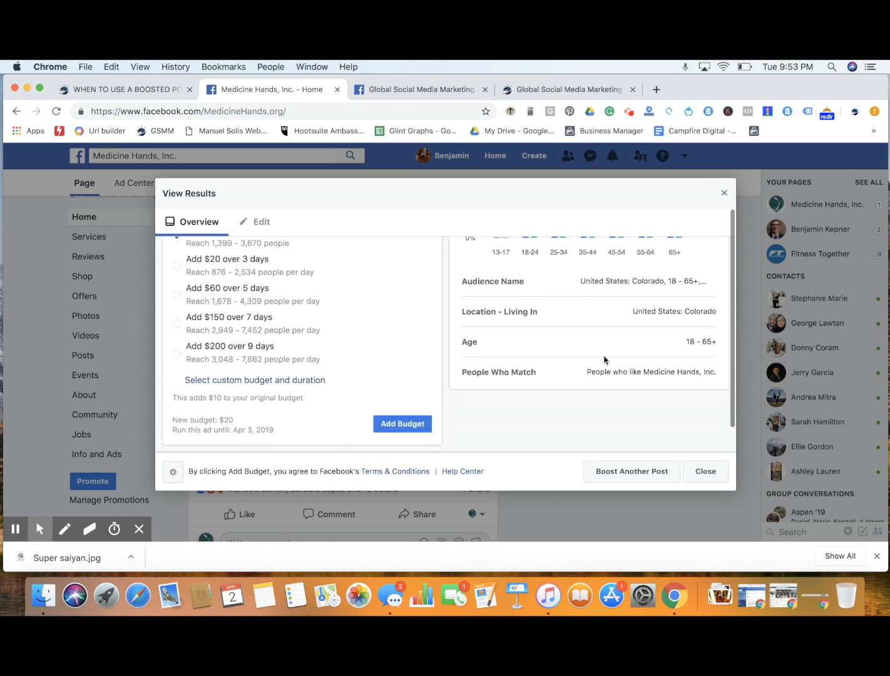
drag(586, 372, 710, 372)
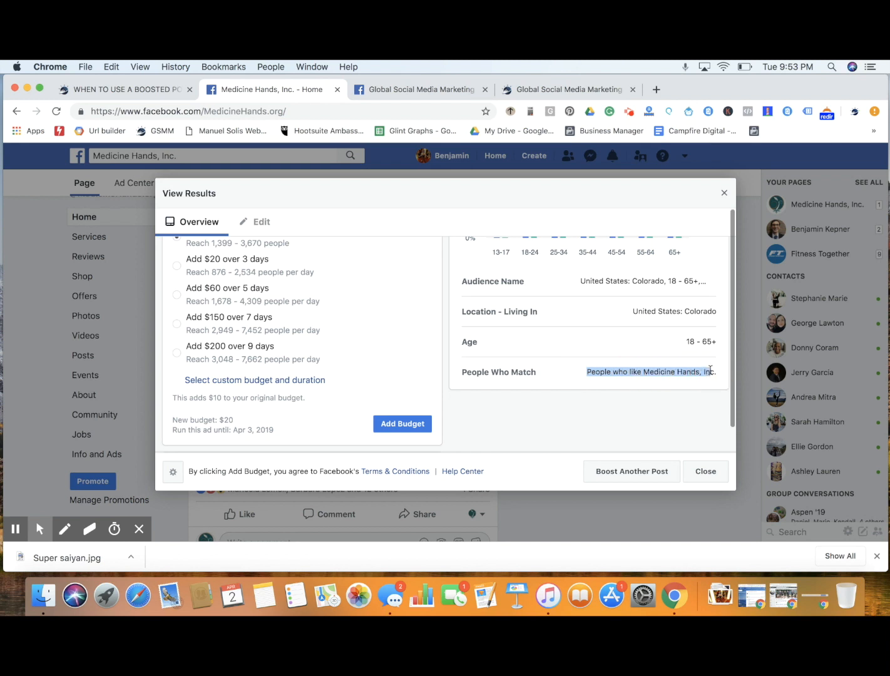
drag(634, 311, 714, 314)
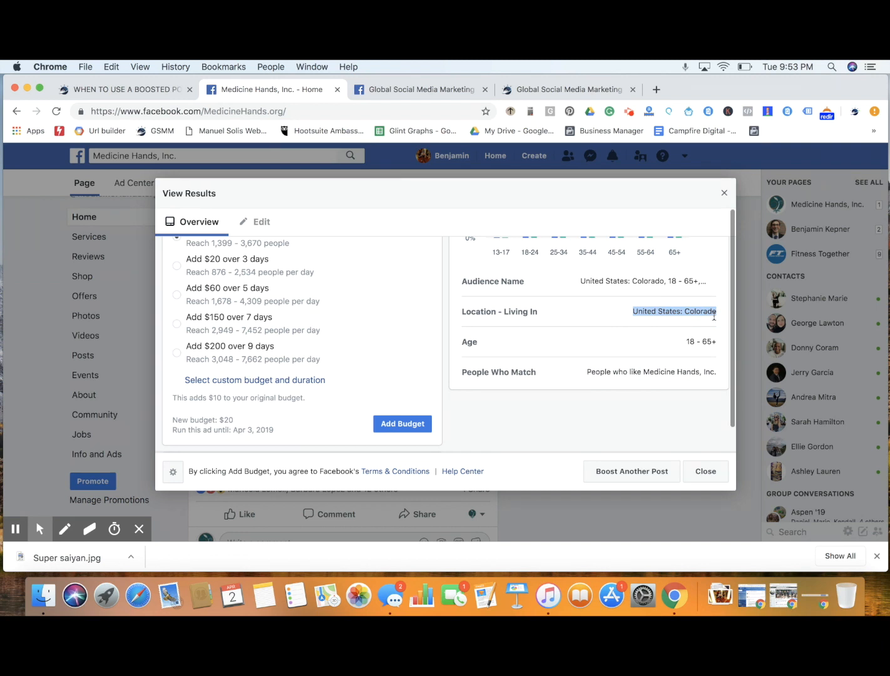
Close the Foot Massage boost results and highlight the number of people who like the Medicine Hands, Inc. page
scroll(622, 307, up, 5)
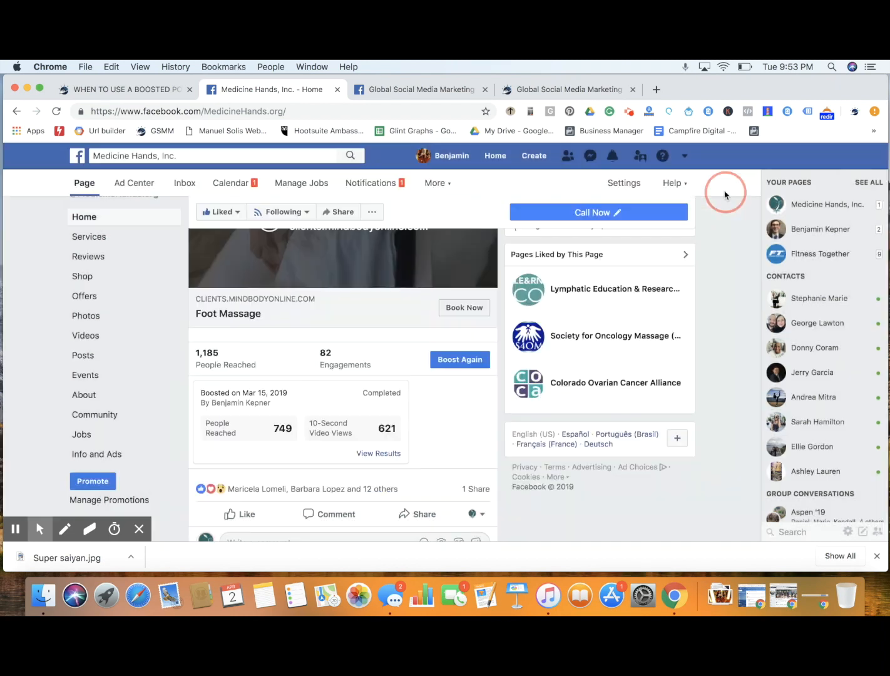
click(725, 193)
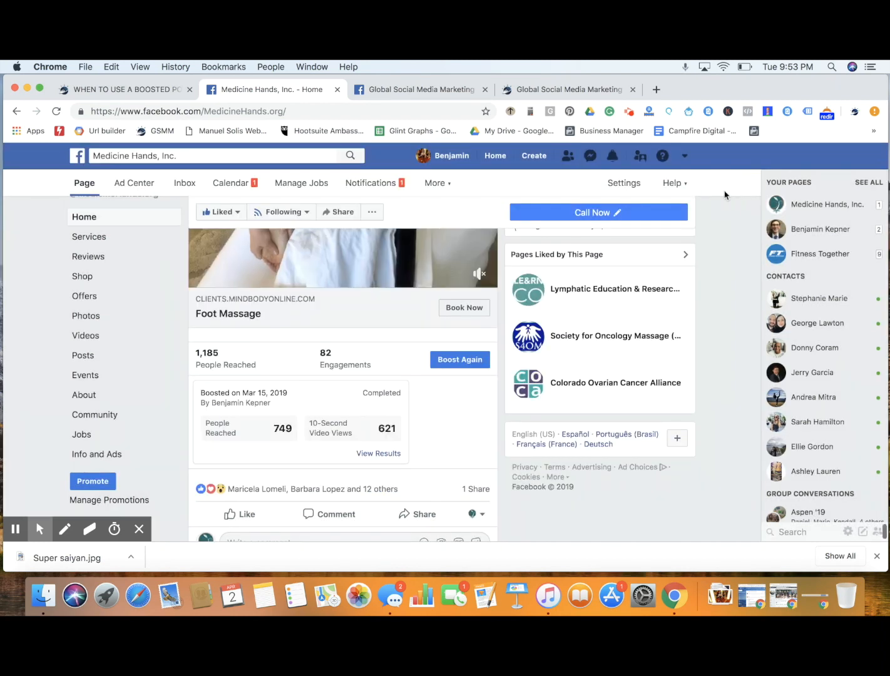
scroll(711, 326, up, 5)
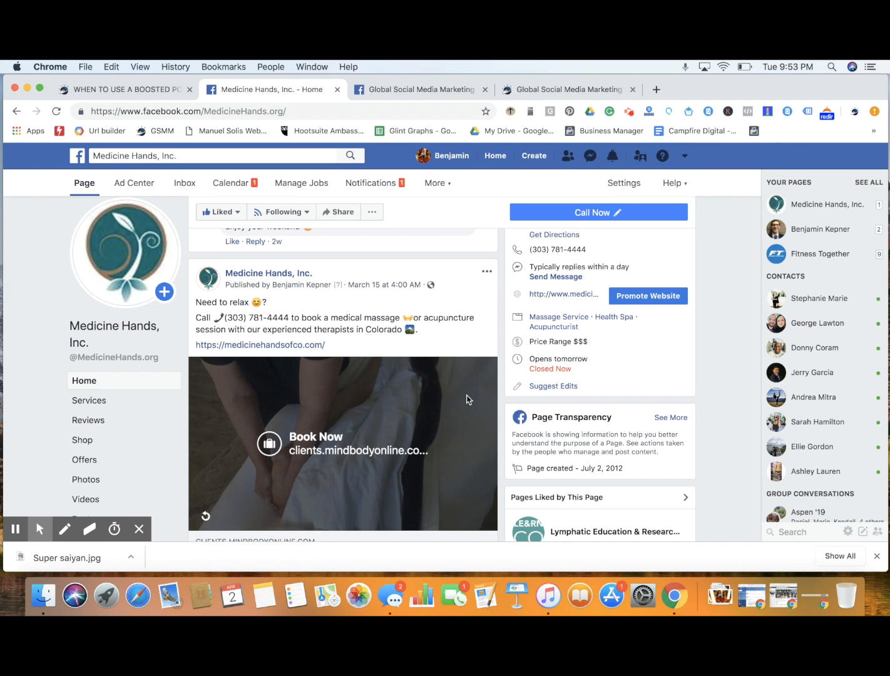
scroll(636, 370, up, 10)
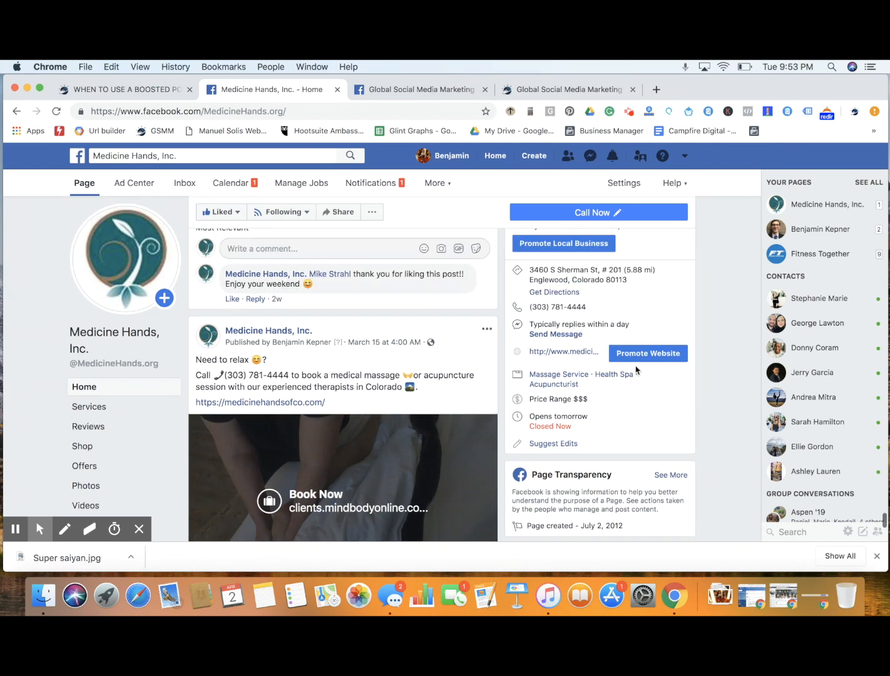
drag(528, 365, 551, 366)
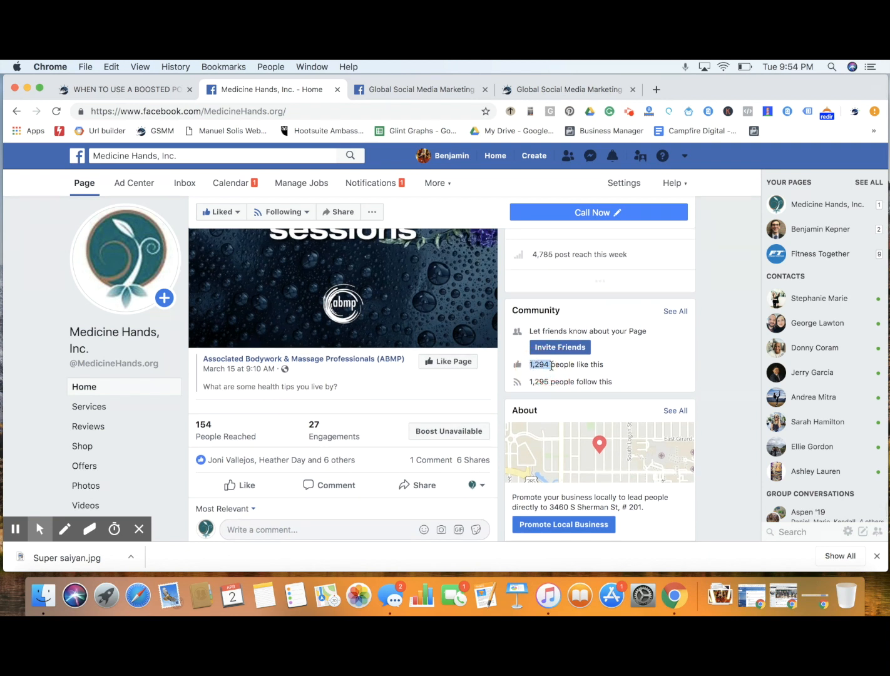
Recheck the Foot Massage post's reach and completed boost summary against its content
click(737, 380)
scroll(712, 441, down, 10)
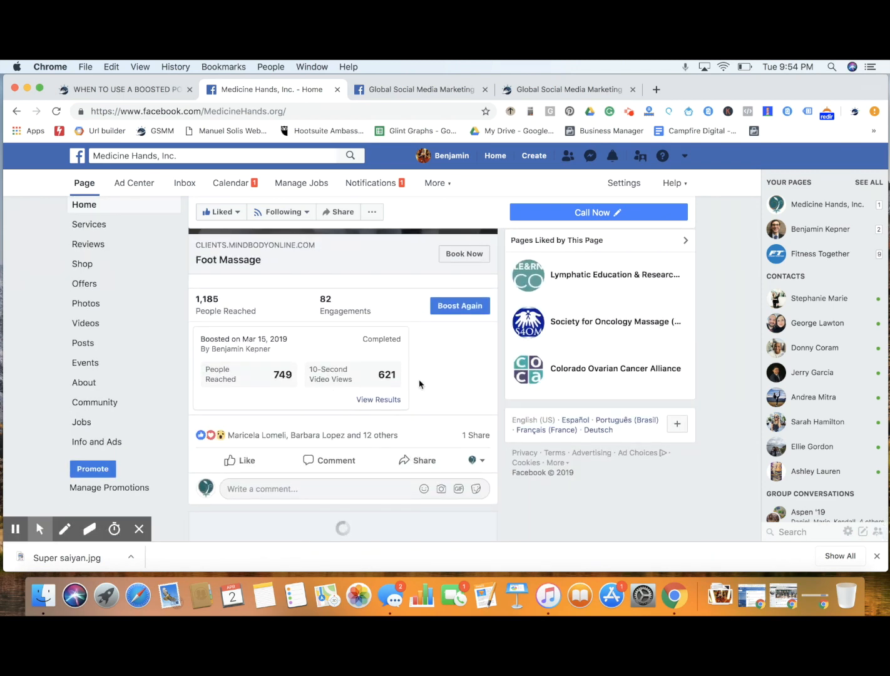
scroll(462, 389, up, 5)
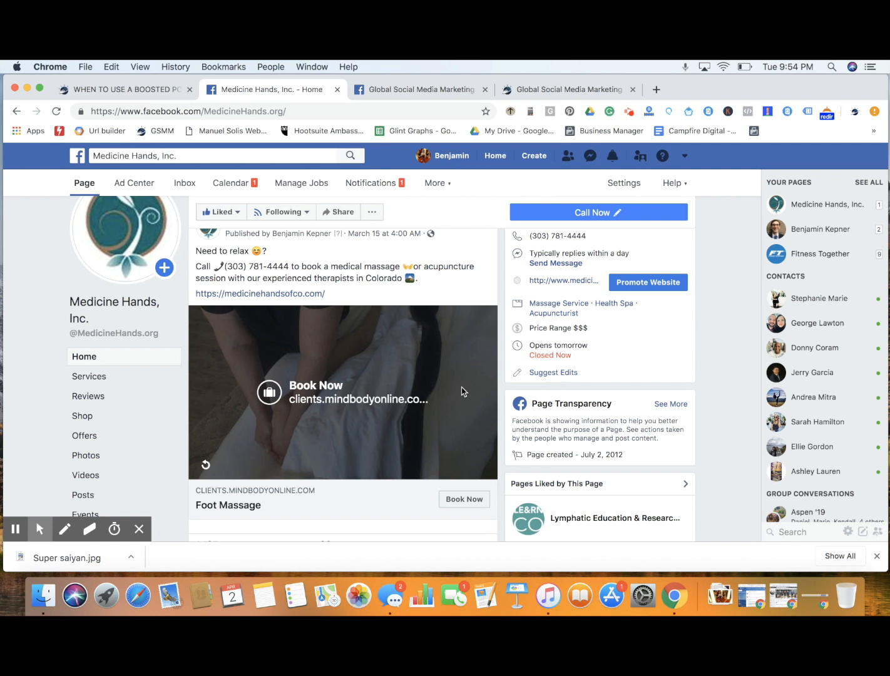
Close the Medicine Hands, Inc. page and view the Global Social Media Marketing website before returning to its Facebook page
click(338, 90)
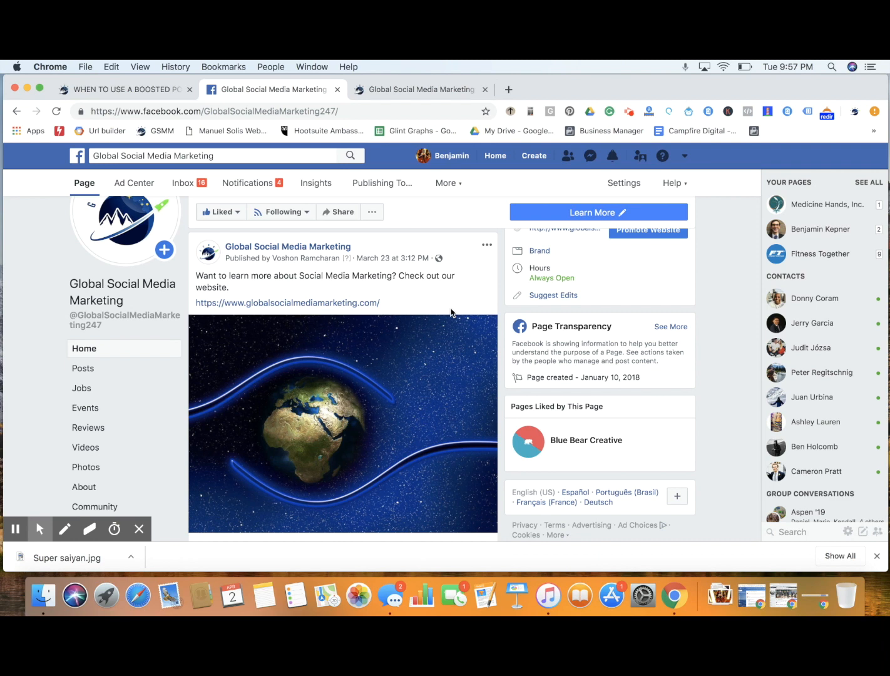
click(441, 89)
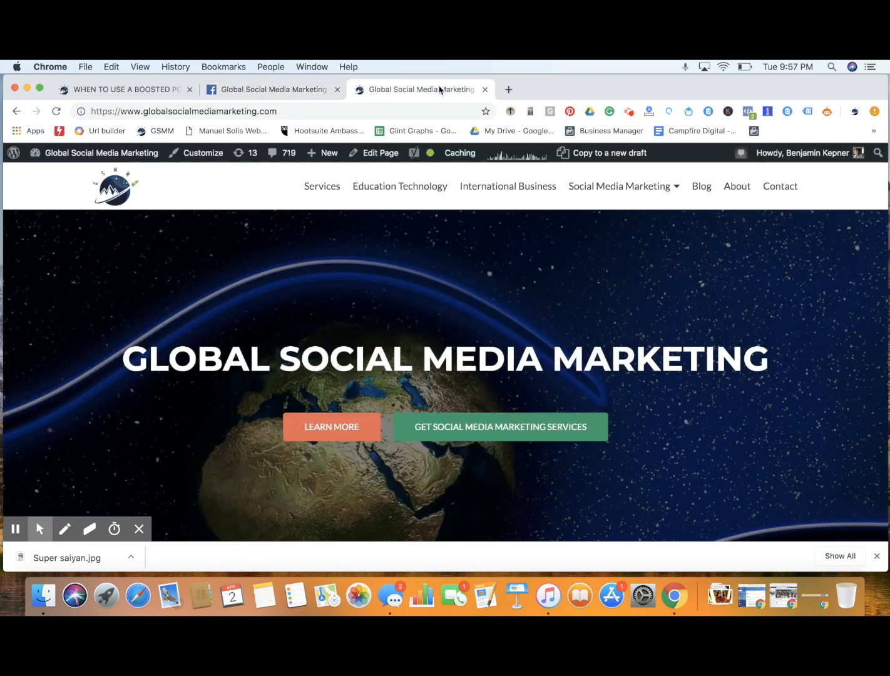
click(291, 90)
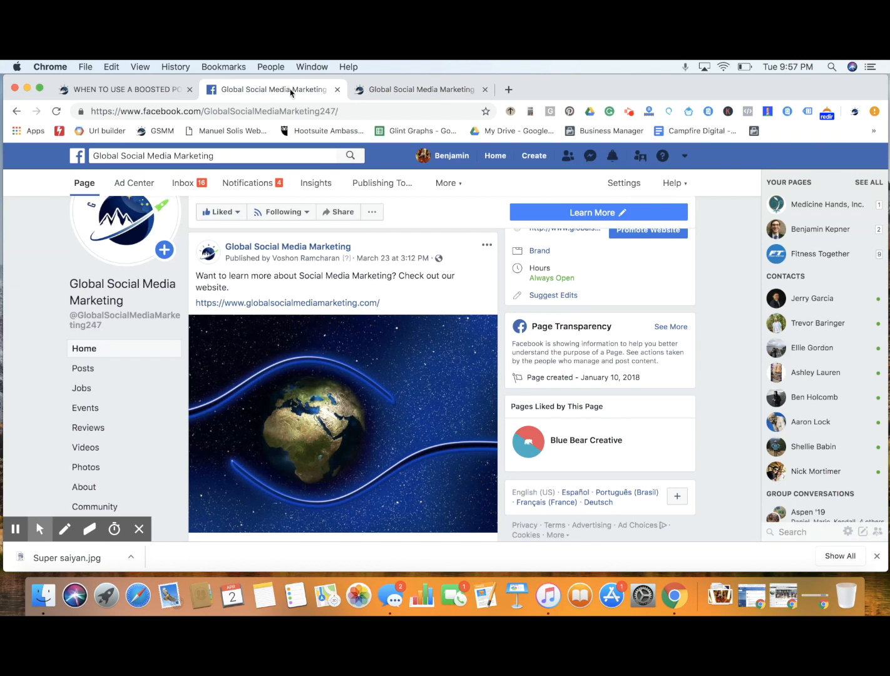
Open the boost setup for the March 23 post that invites people to learn about Social Media Marketing
scroll(421, 313, down, 3)
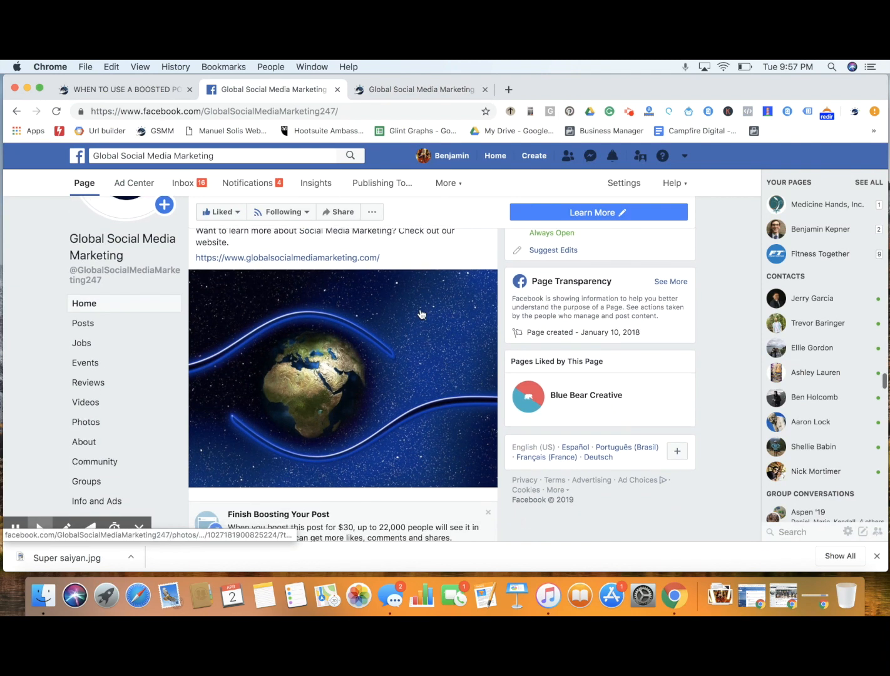
scroll(421, 313, down, 2)
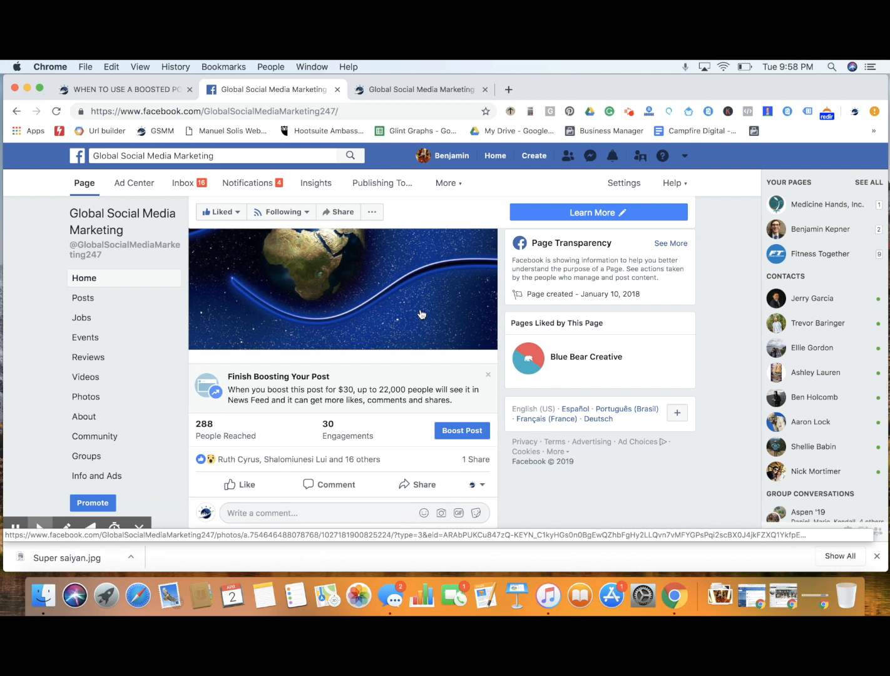
scroll(421, 313, up, 4)
scroll(421, 313, down, 2)
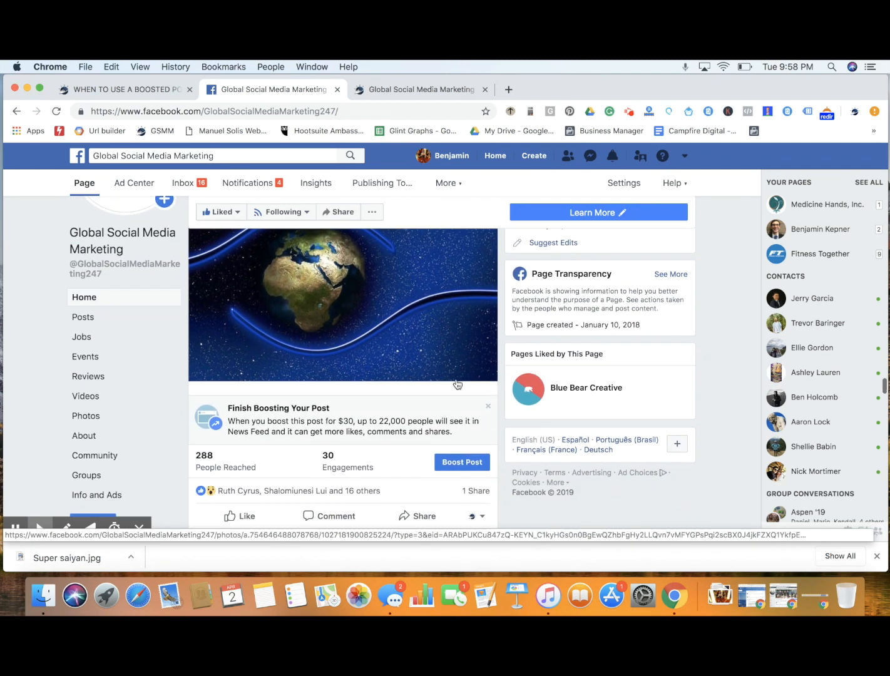
click(471, 469)
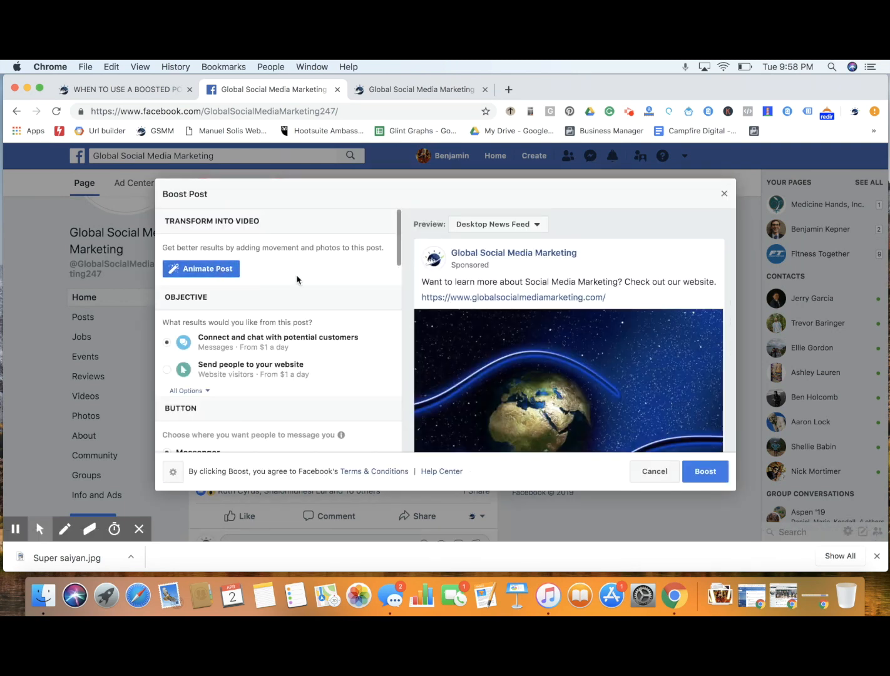
Show all boost objectives and choose Get more people to react, comment and share
scroll(340, 293, down, 2)
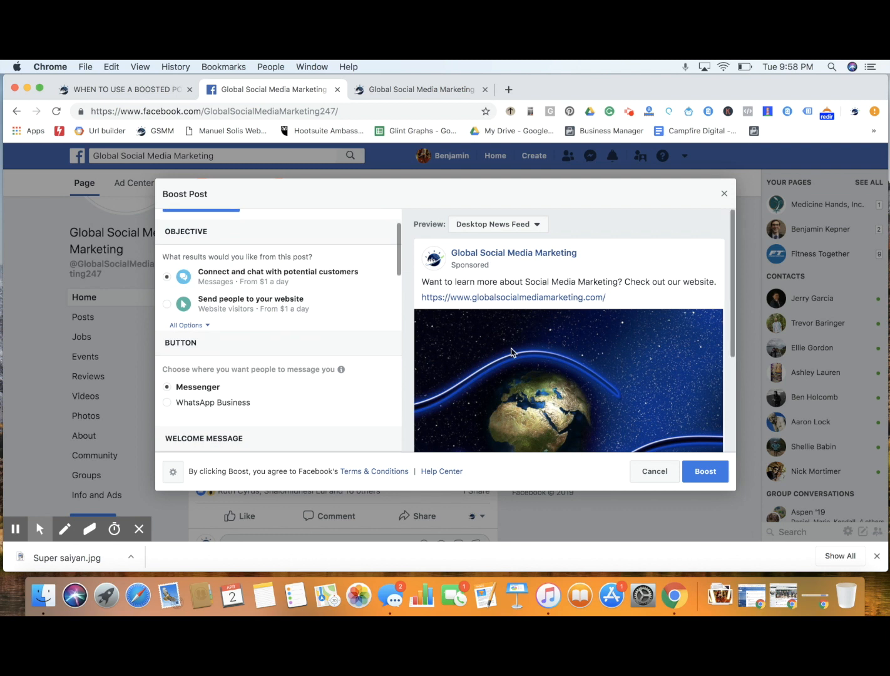
scroll(511, 352, down, 3)
scroll(511, 352, up, 3)
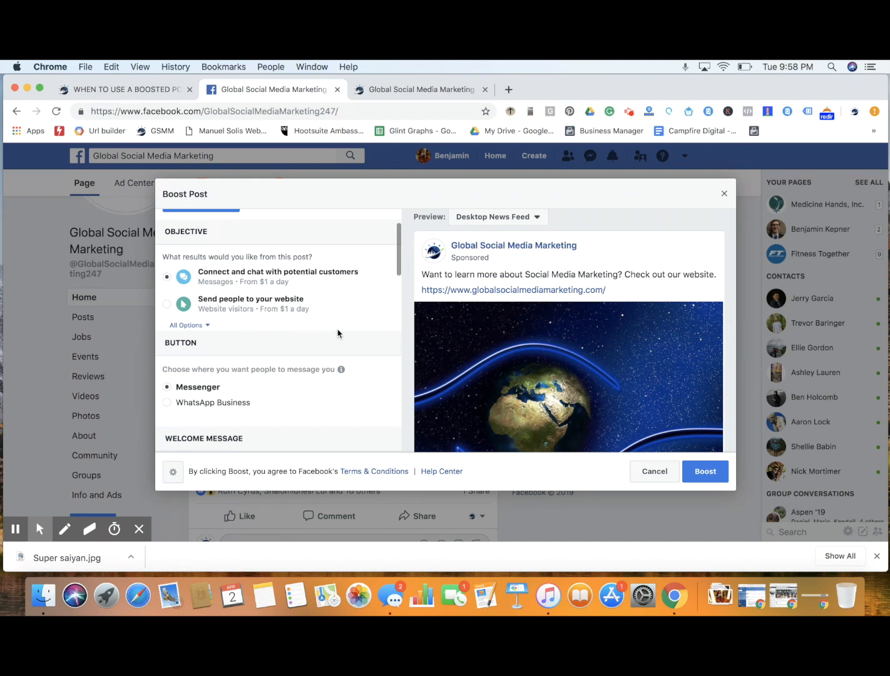
scroll(275, 305, up, 2)
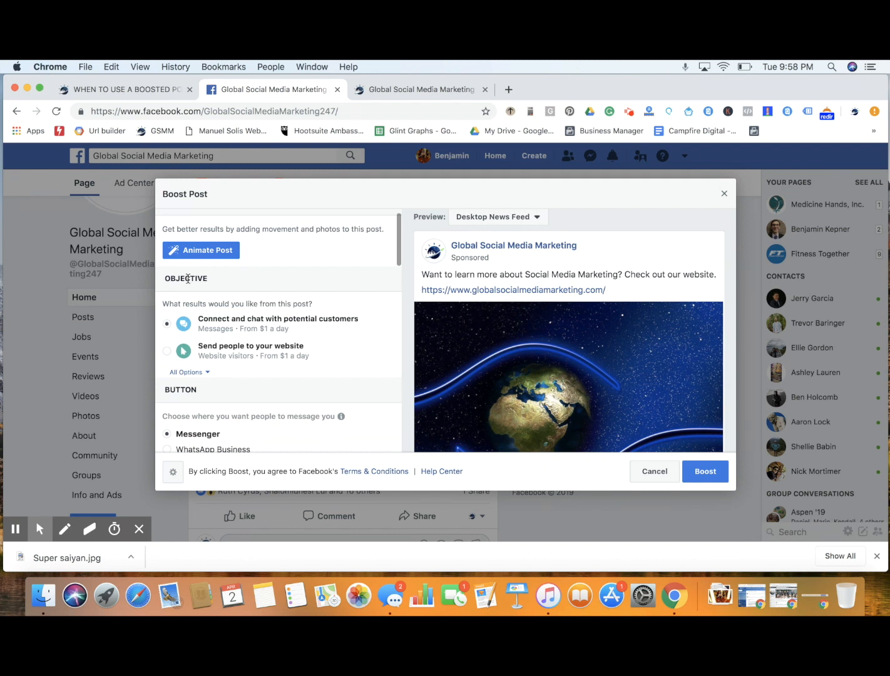
click(202, 372)
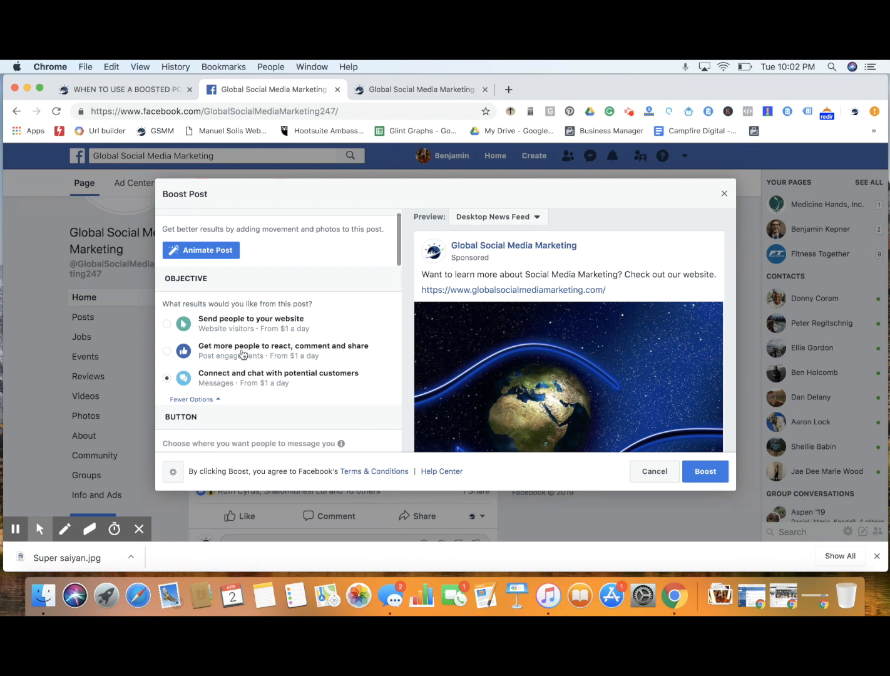
click(168, 351)
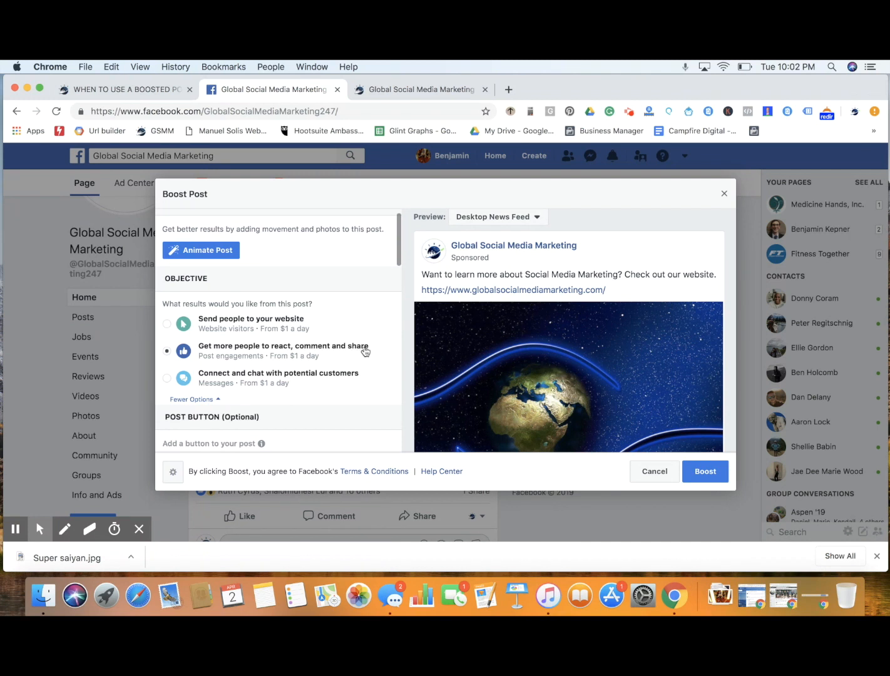
Set the boosted post's button to Learn More
scroll(365, 351, down, 5)
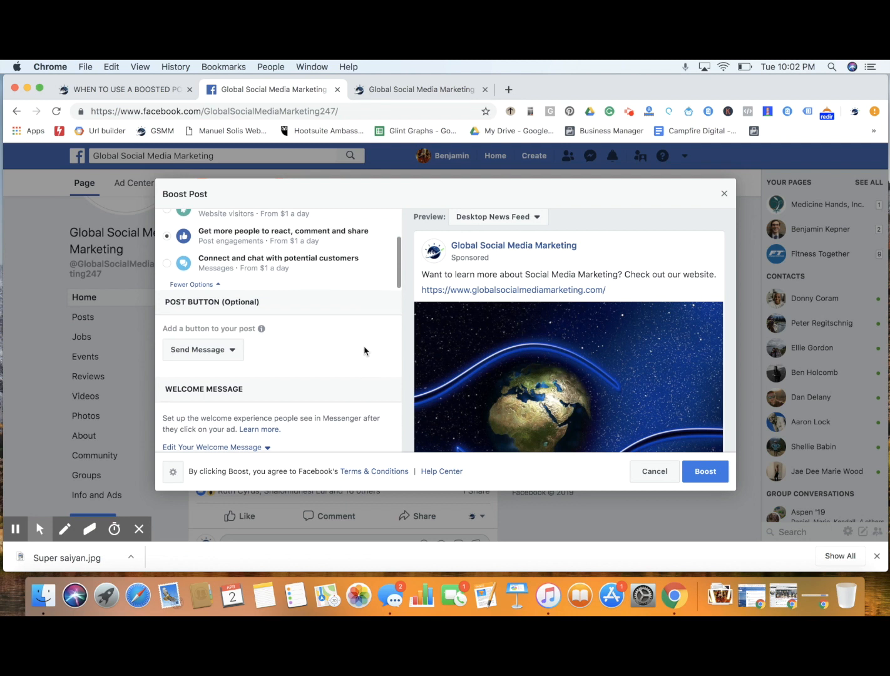
scroll(364, 351, down, 2)
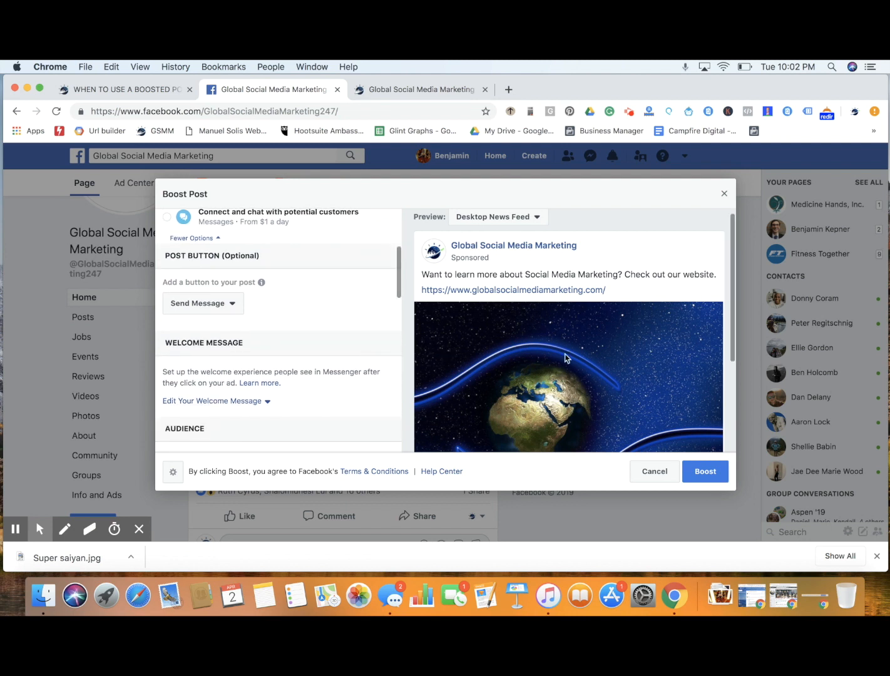
scroll(566, 359, down, 5)
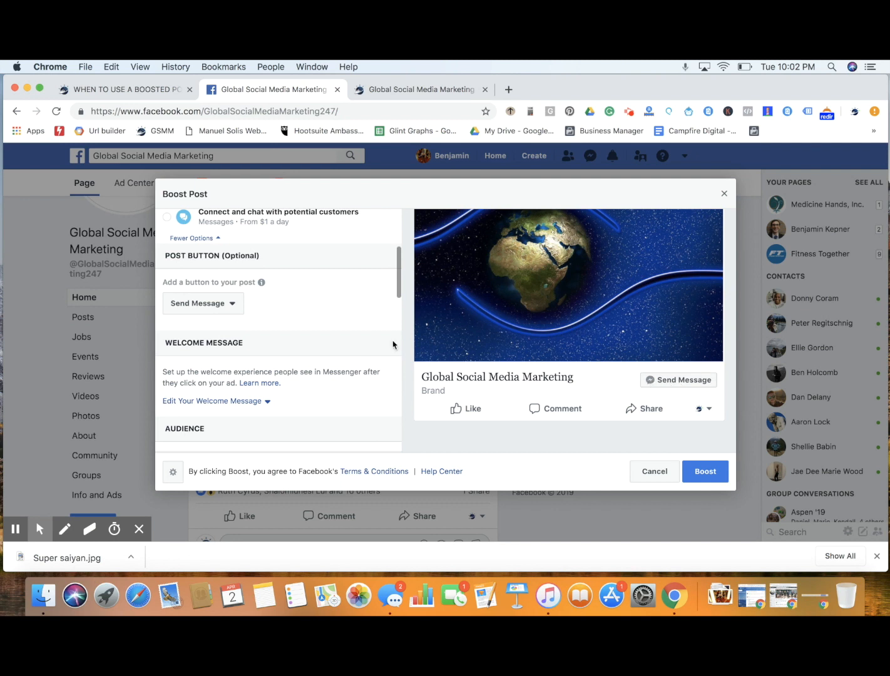
click(221, 304)
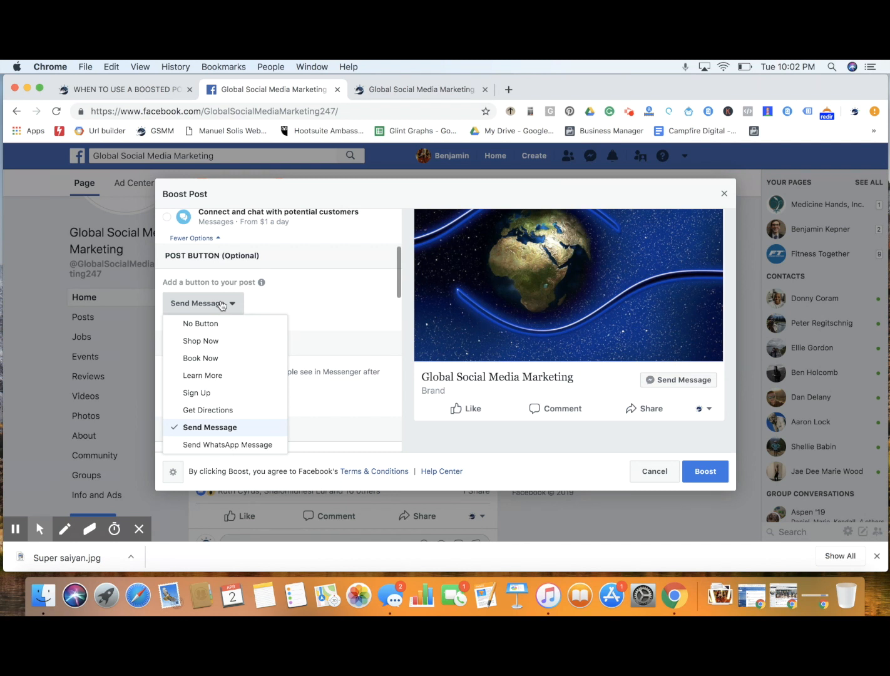
click(219, 375)
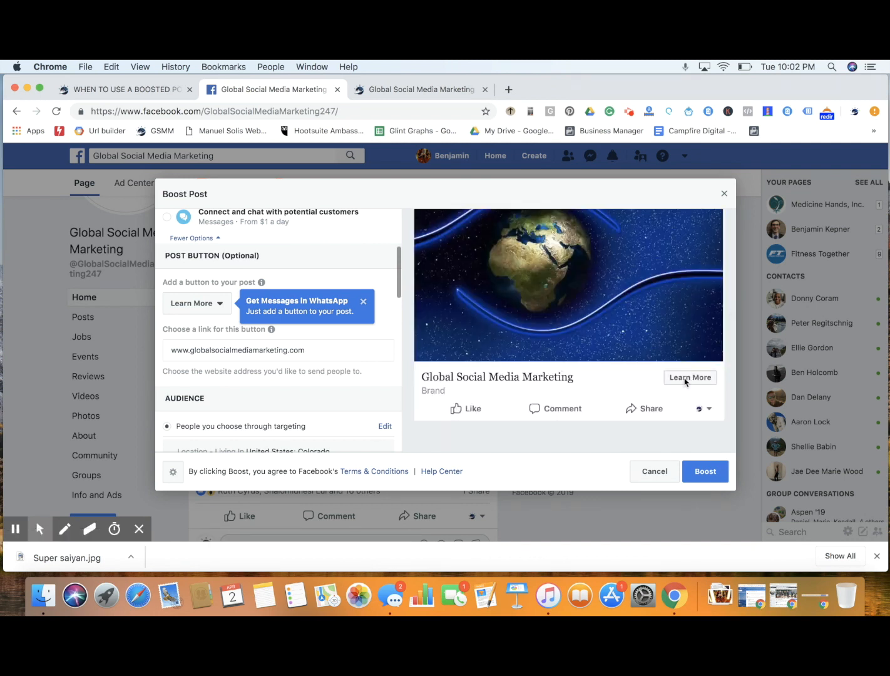
Review the other post button options and highlight the Learn More button's website link
click(204, 306)
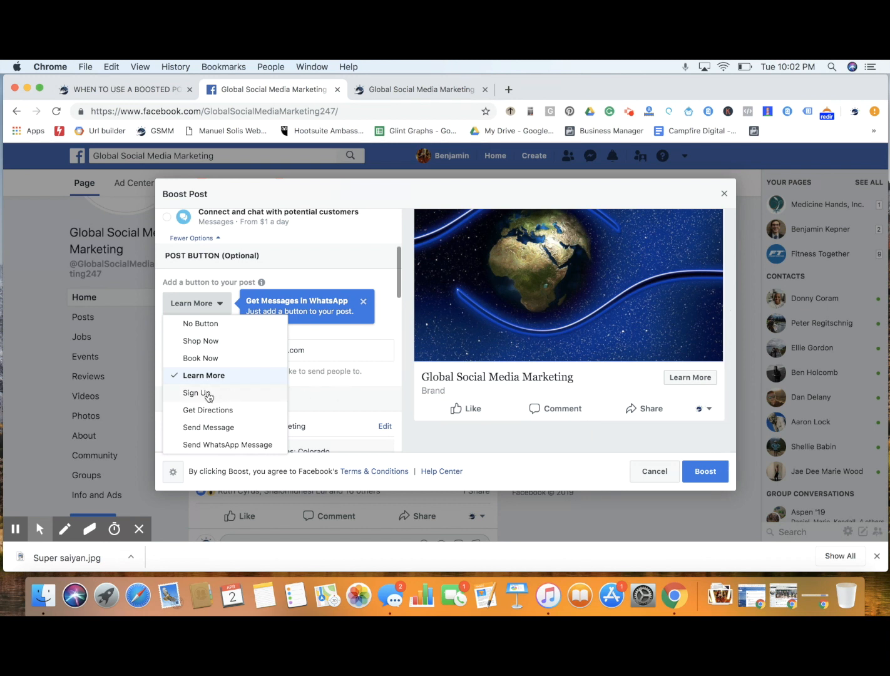
click(297, 282)
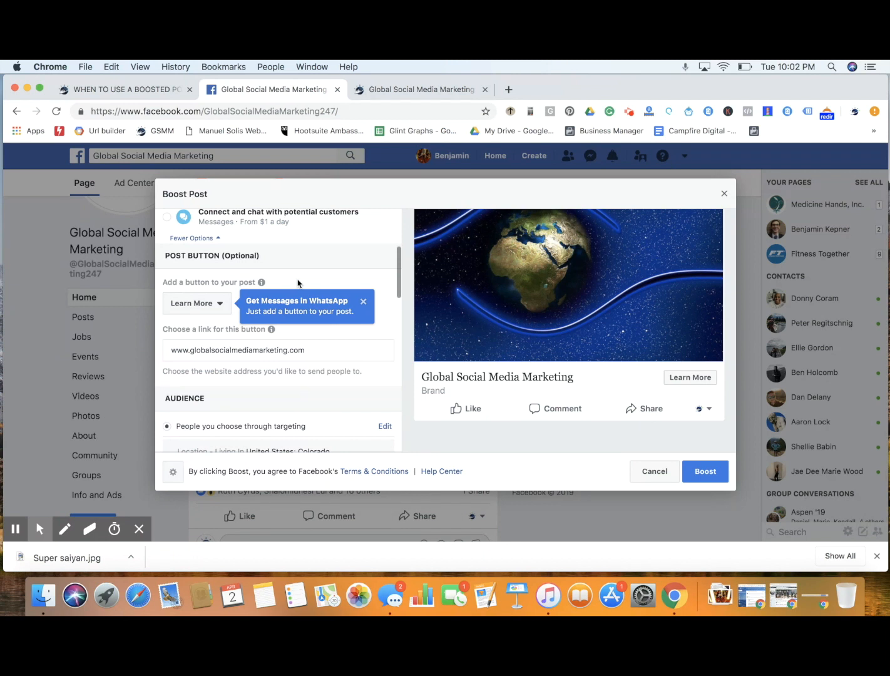
double_click(239, 351)
click(240, 351)
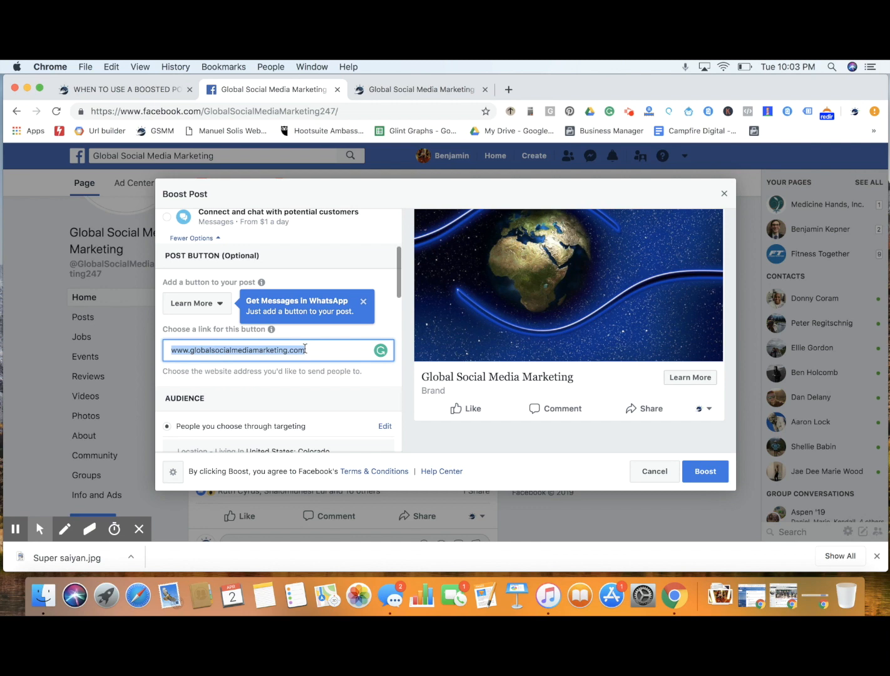
Edit the audience chosen through targeting and try adding the Marketing interest to its detailed targeting
scroll(305, 348, down, 5)
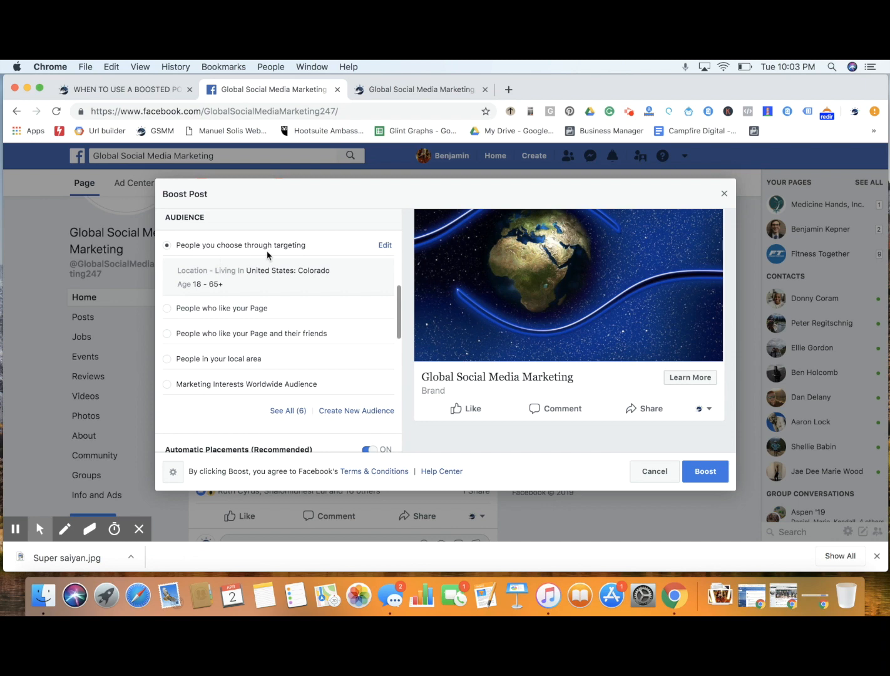
click(384, 246)
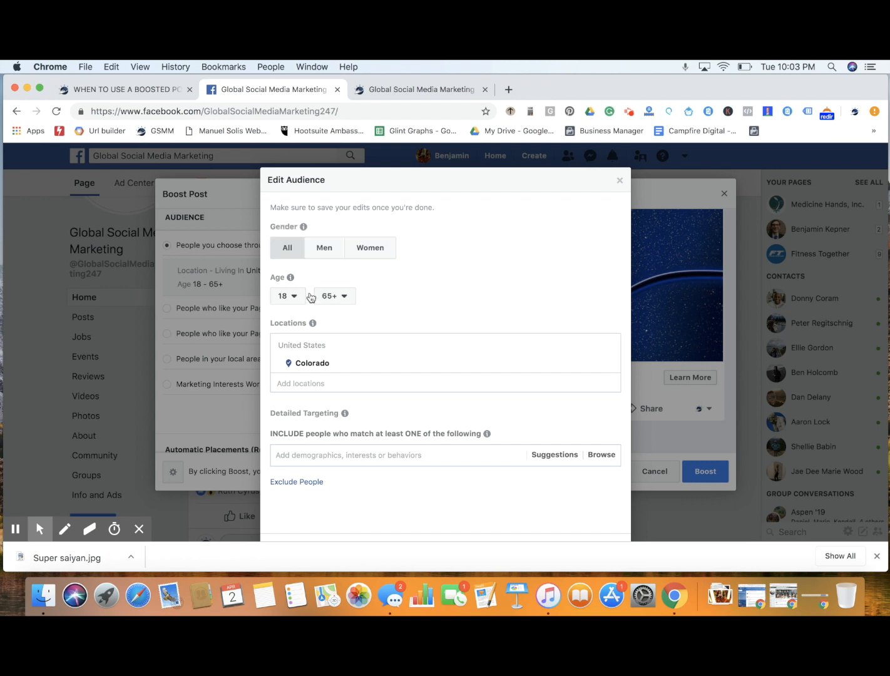
click(323, 454)
text(spo)
key(BackSpace)
key(BackSpace)
key(BackSpace)
text(marketing)
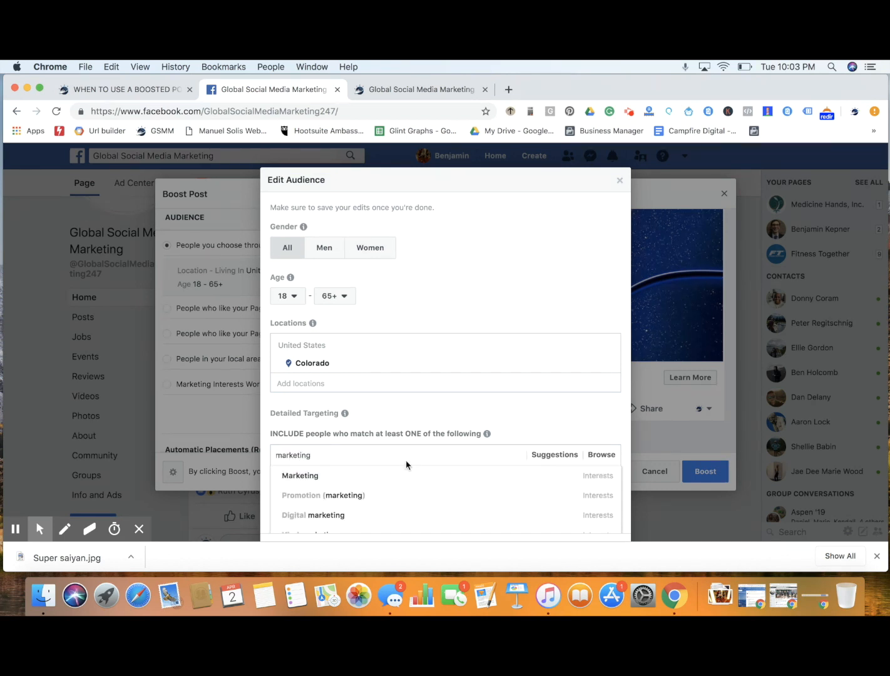
click(361, 477)
Try adding the Social media marketing job title to the detailed targeting, and leave the audience editor without saving
text(social meida ma)
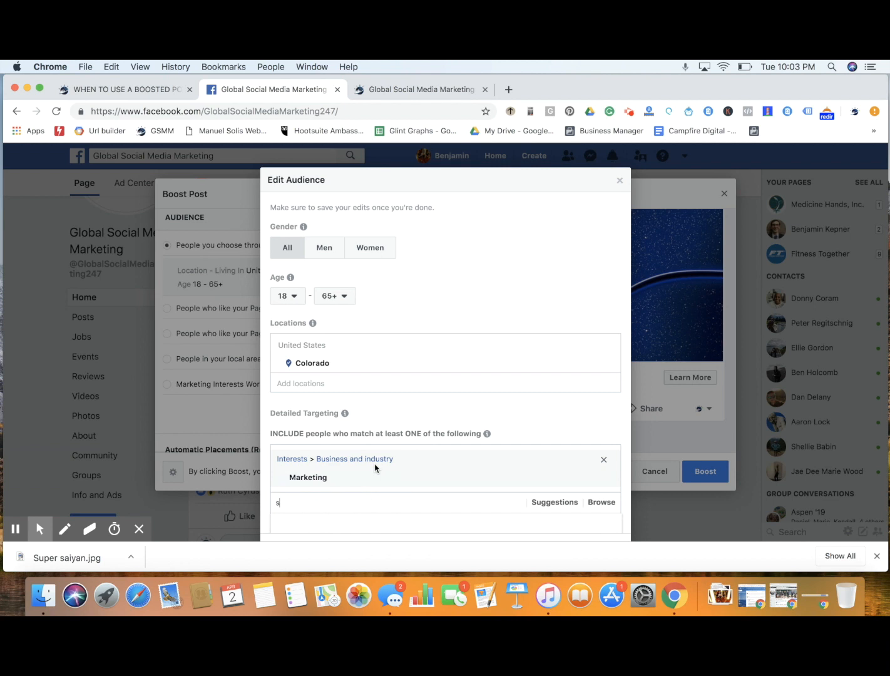
key(BackSpace)
key(BackSpace)
key(BackSpace)
key(BackSpace)
key(BackSpace)
key(BackSpace)
key(BackSpace)
text(edia marketing)
scroll(428, 391, down, 3)
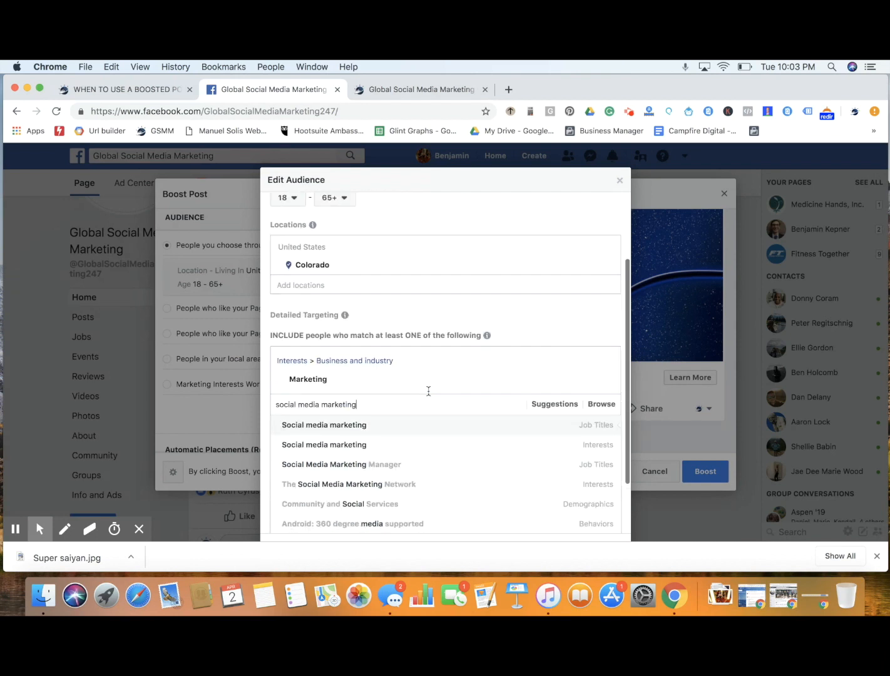
click(364, 430)
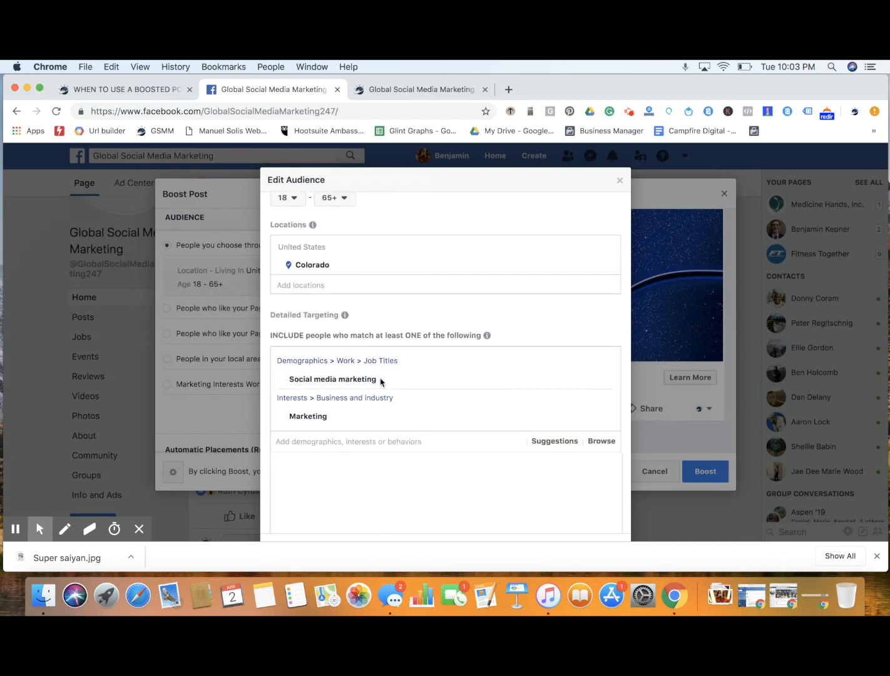
mouse_move(395, 386)
click(618, 180)
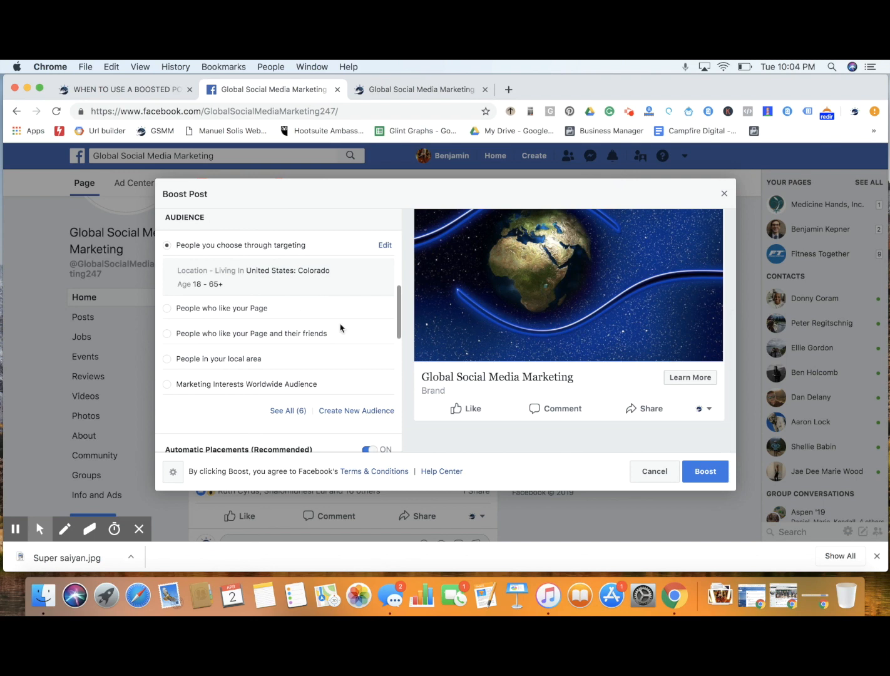
scroll(557, 288, up, 3)
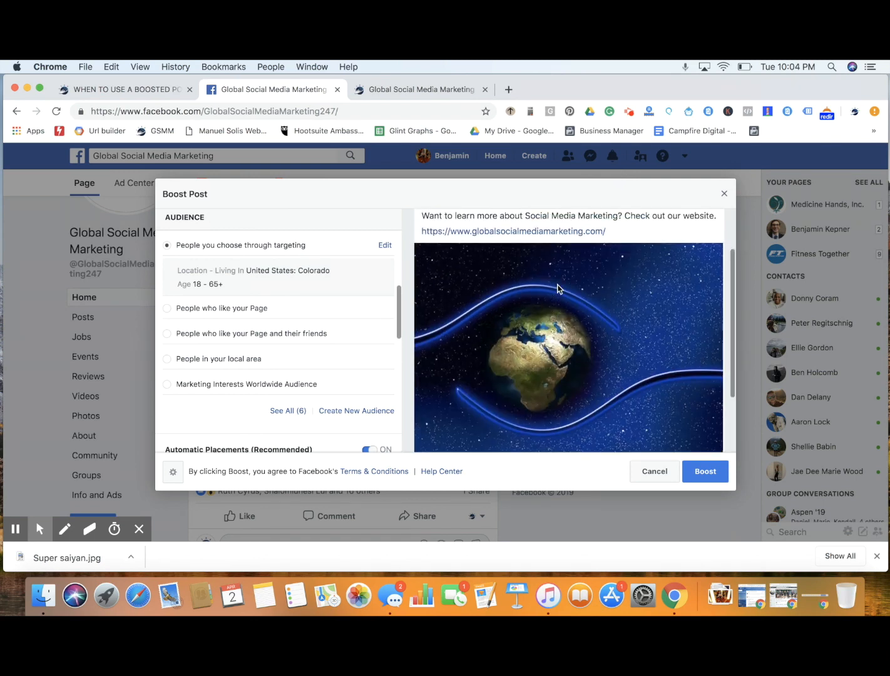
Try the audience of people who like the Page and the one that also includes their friends
scroll(556, 288, down, 2)
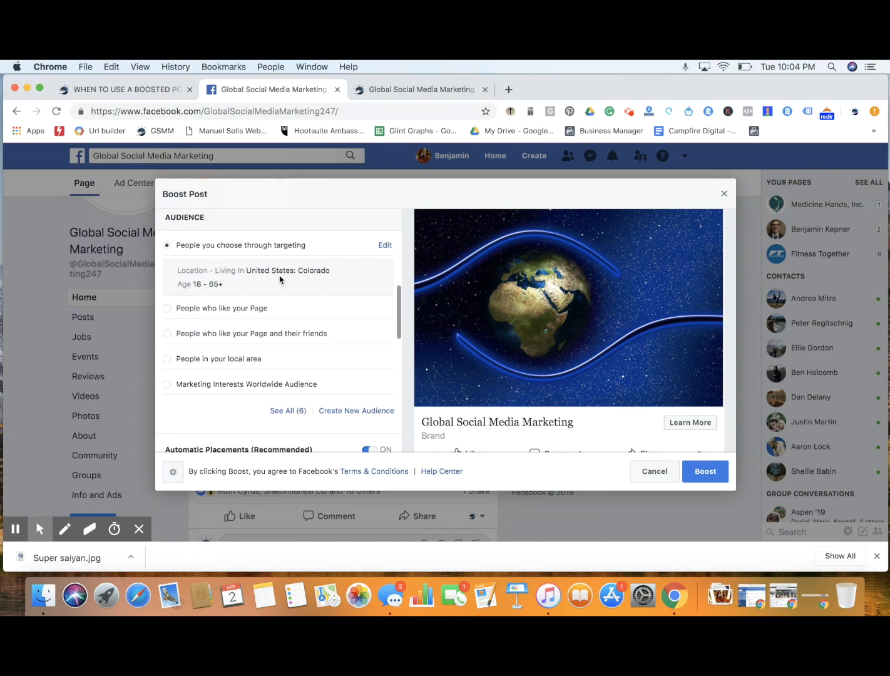
click(244, 311)
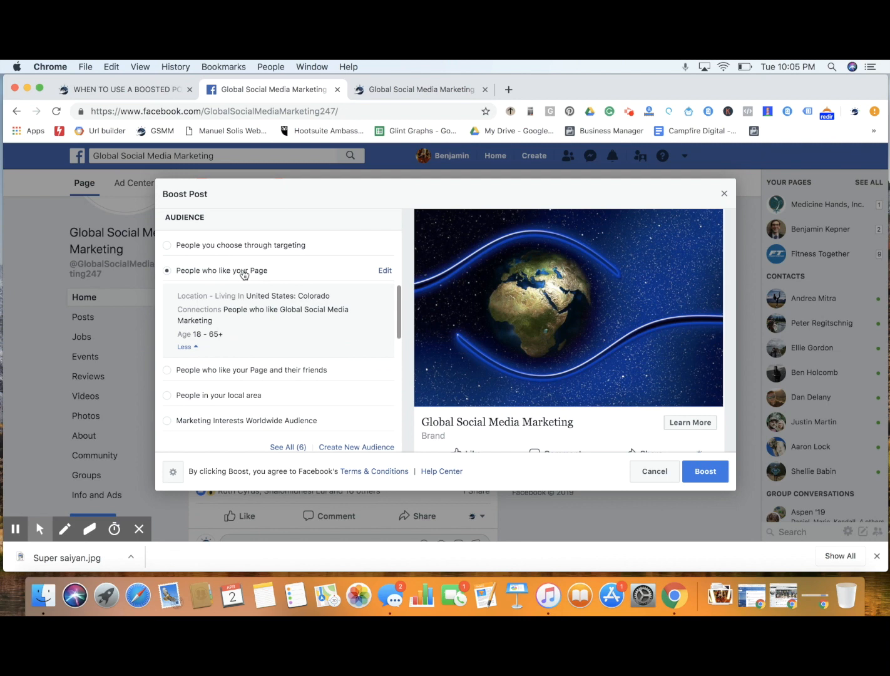
click(232, 369)
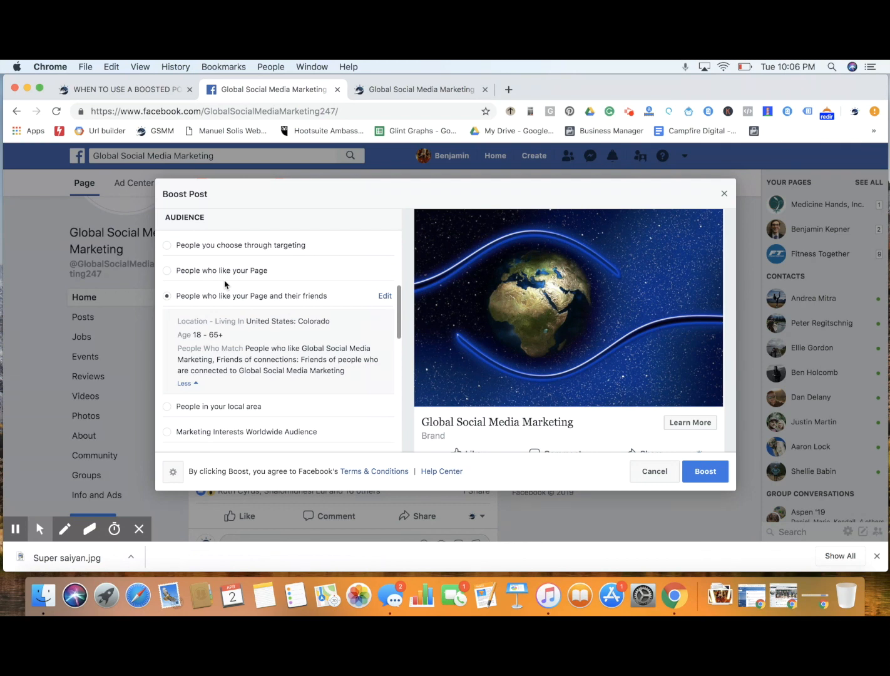
scroll(224, 284, down, 2)
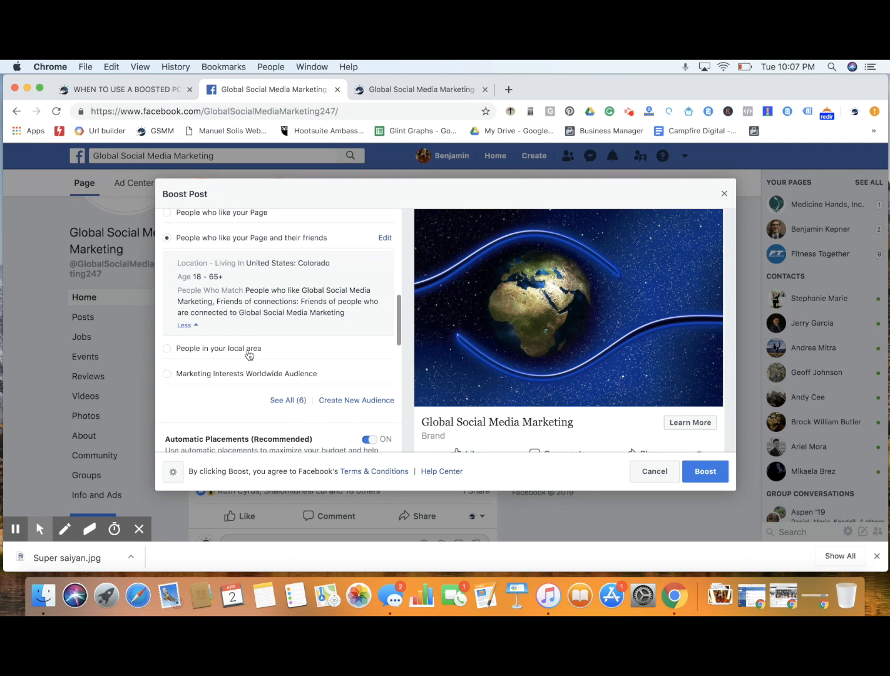
scroll(249, 353, down, 2)
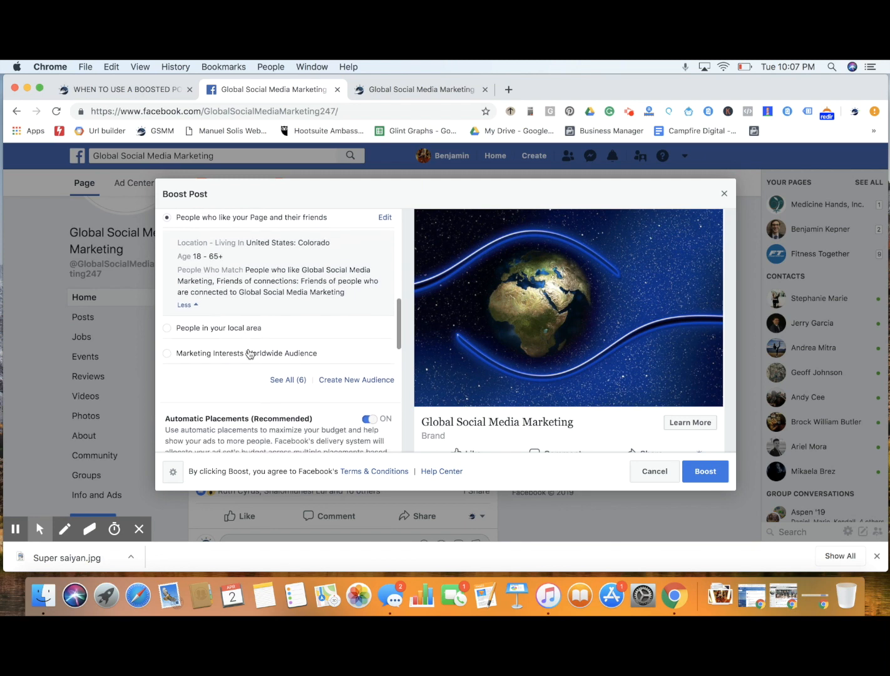
Try the Marketing Interests Worldwide Audience and recheck the objective and post button settings
click(271, 333)
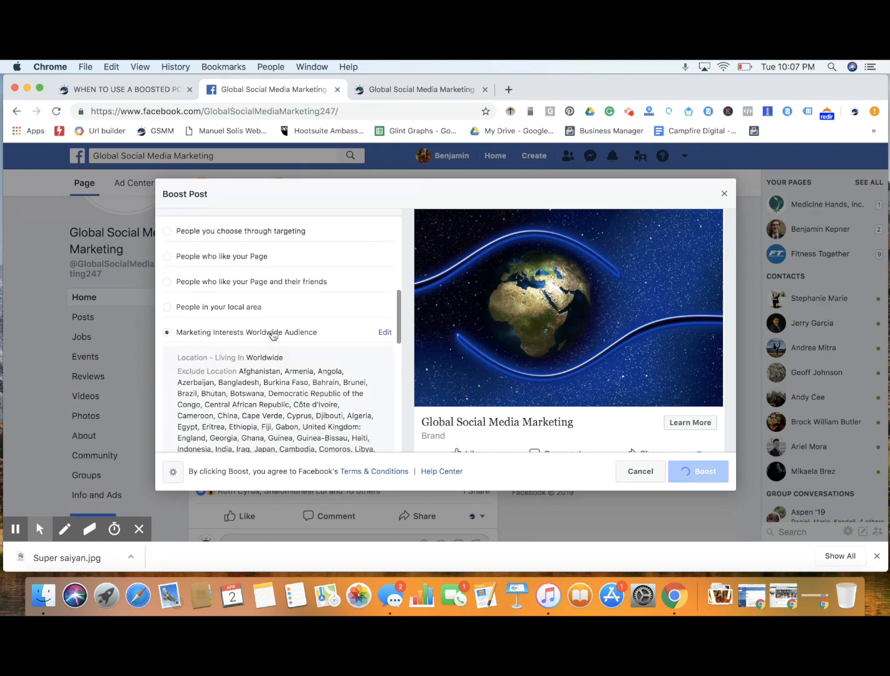
scroll(334, 376, down, 5)
scroll(335, 375, up, 10)
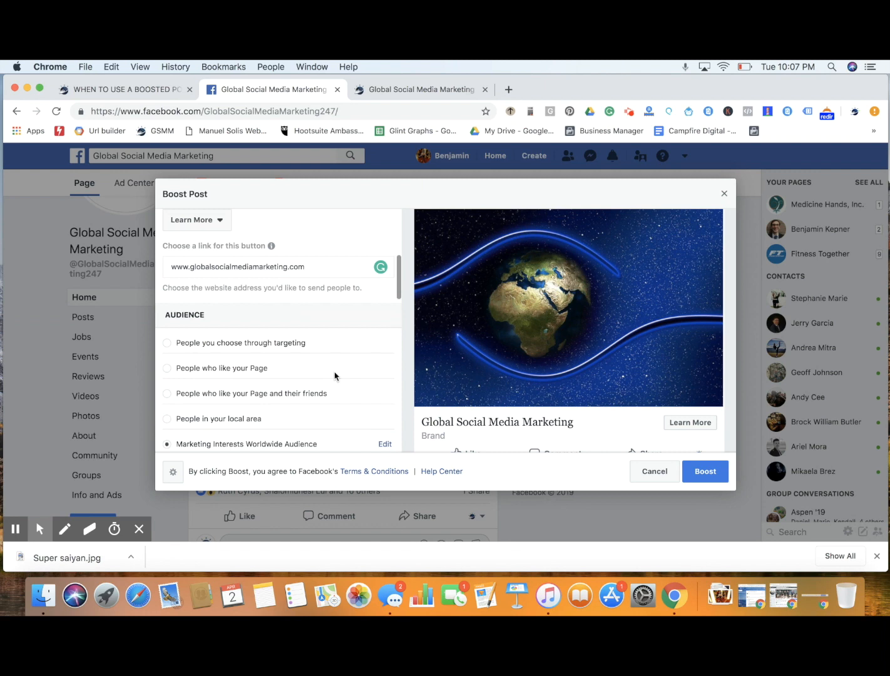
scroll(335, 374, up, 2)
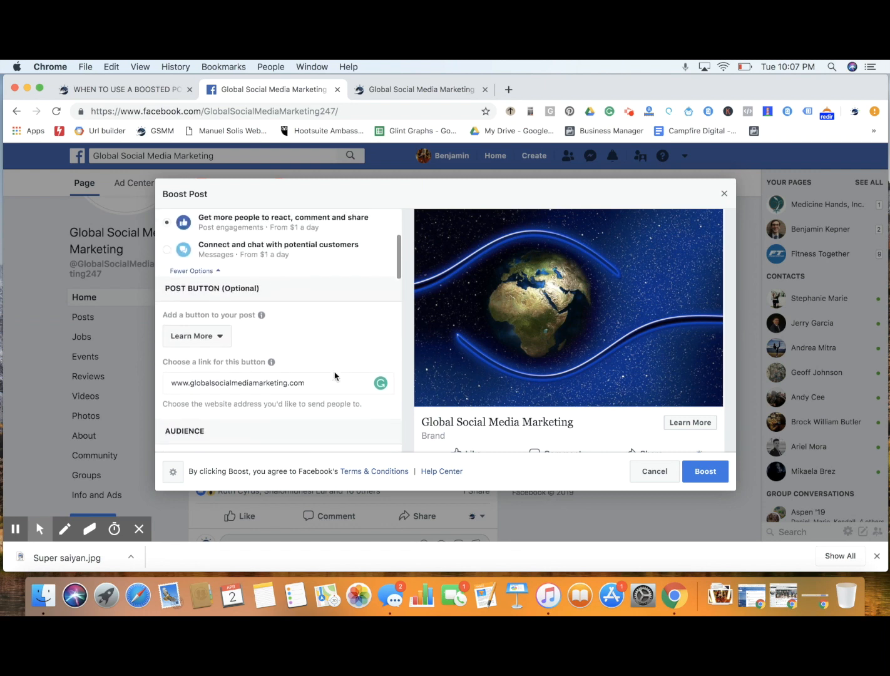
scroll(333, 332, down, 5)
scroll(333, 330, down, 3)
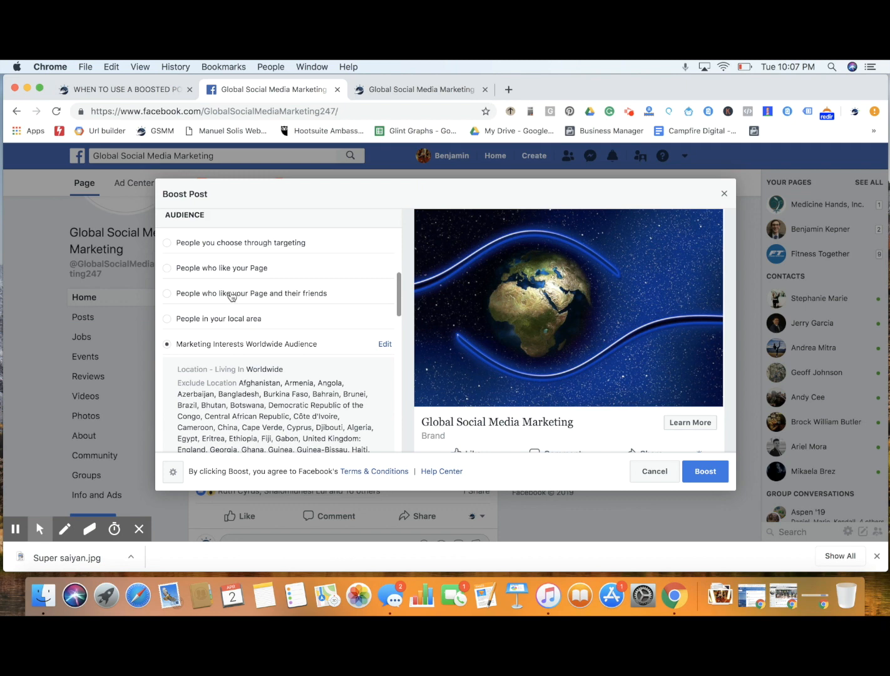
Choose People who like your Page and their friends as the audience, set its location to United States, and save it
click(231, 294)
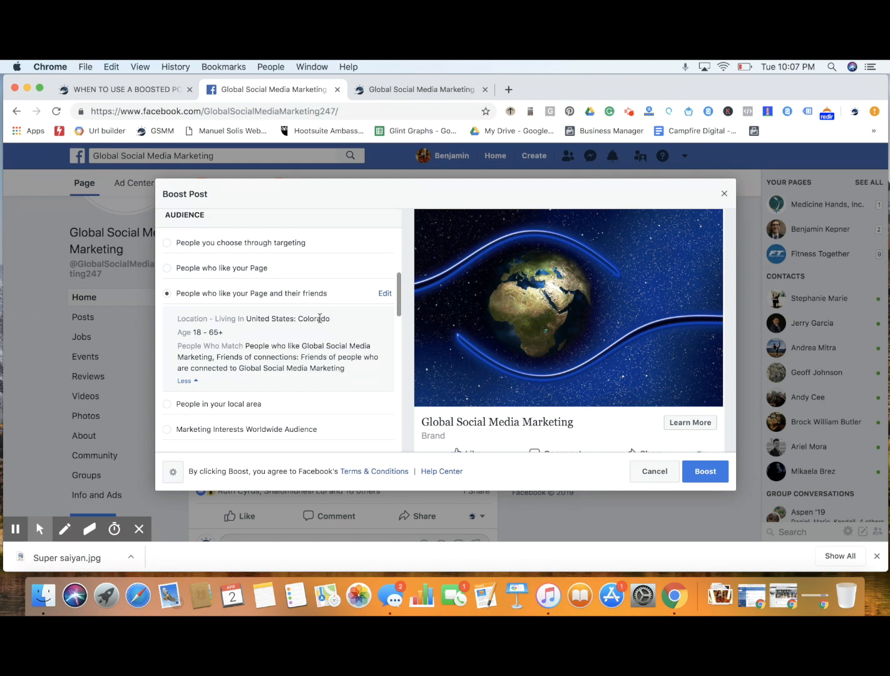
click(384, 294)
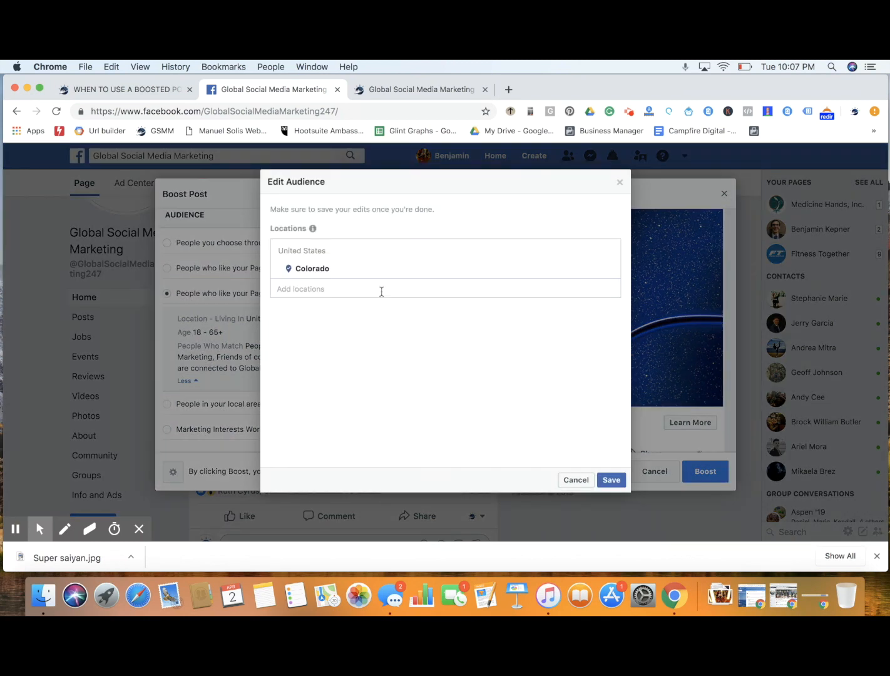
click(606, 269)
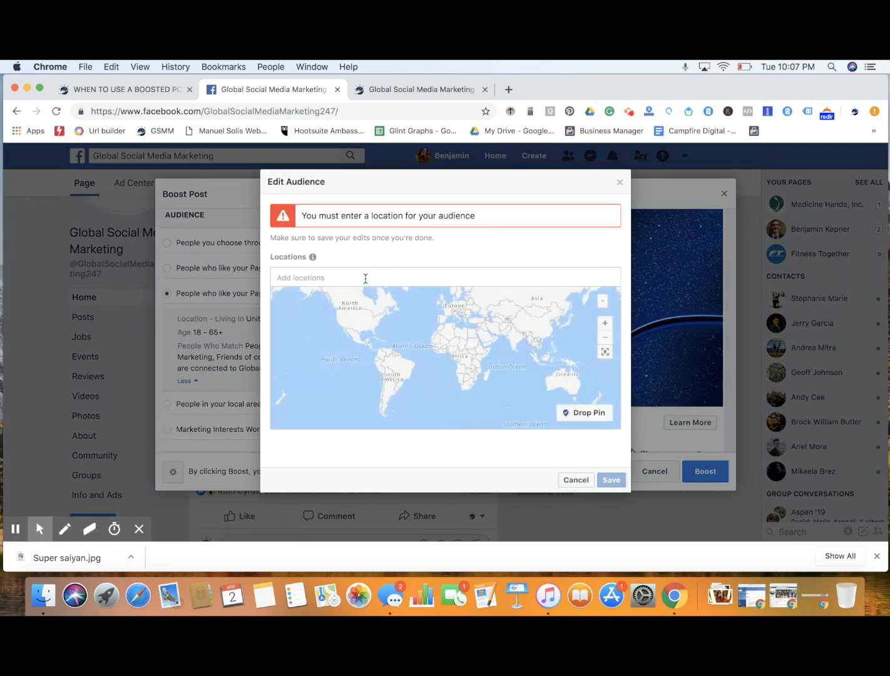
click(365, 280)
text(United S)
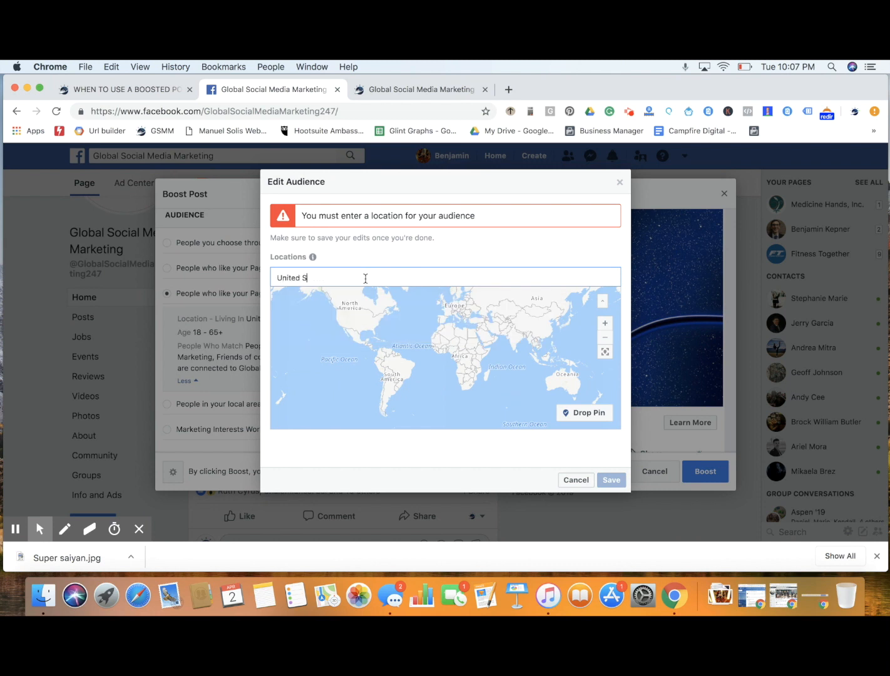
text(tates)
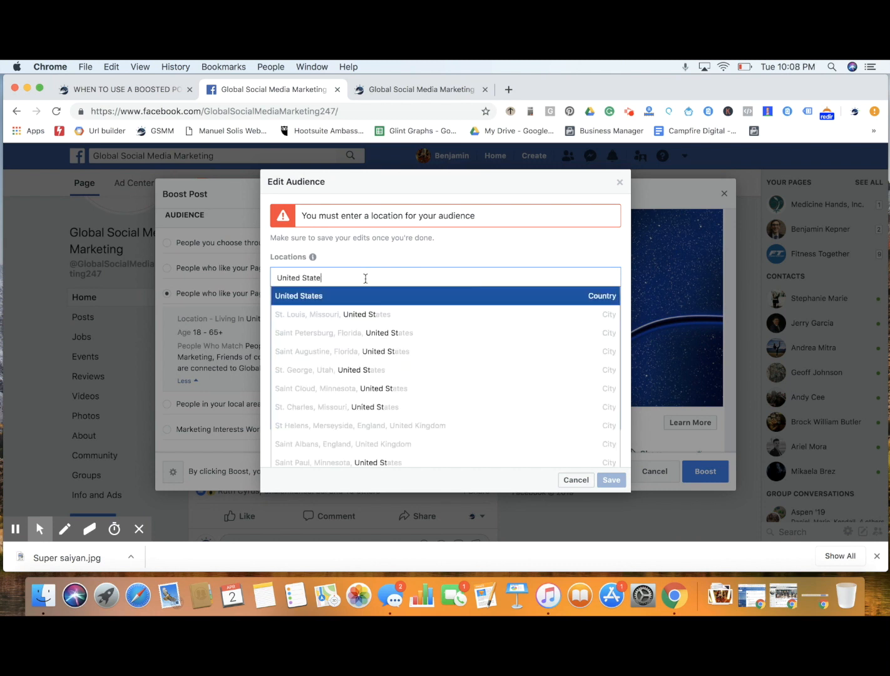
click(349, 295)
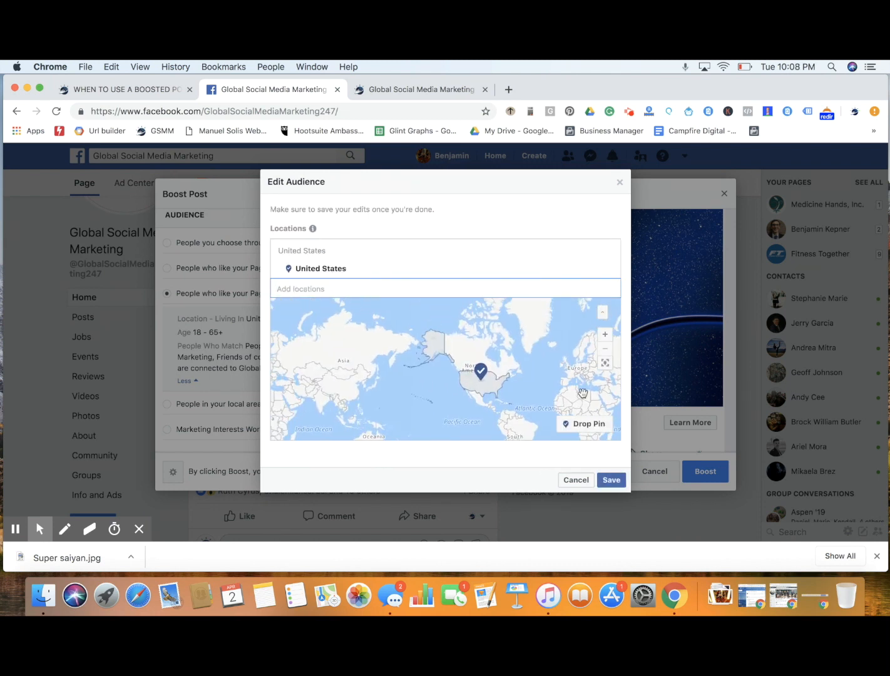
click(611, 480)
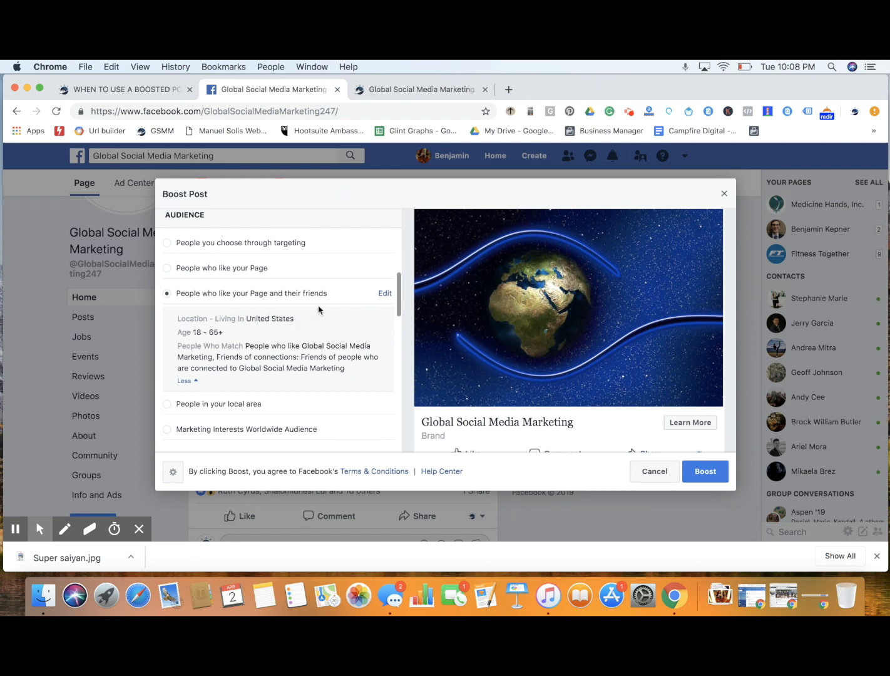
Replace the location of the Page likers and friends audience with Worldwide and save the audience
click(384, 294)
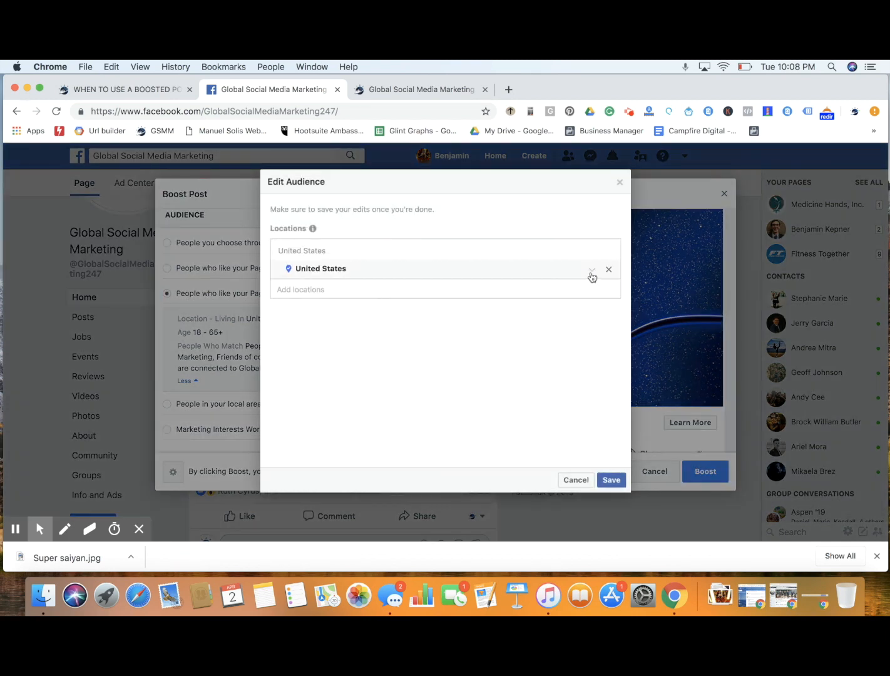
click(609, 268)
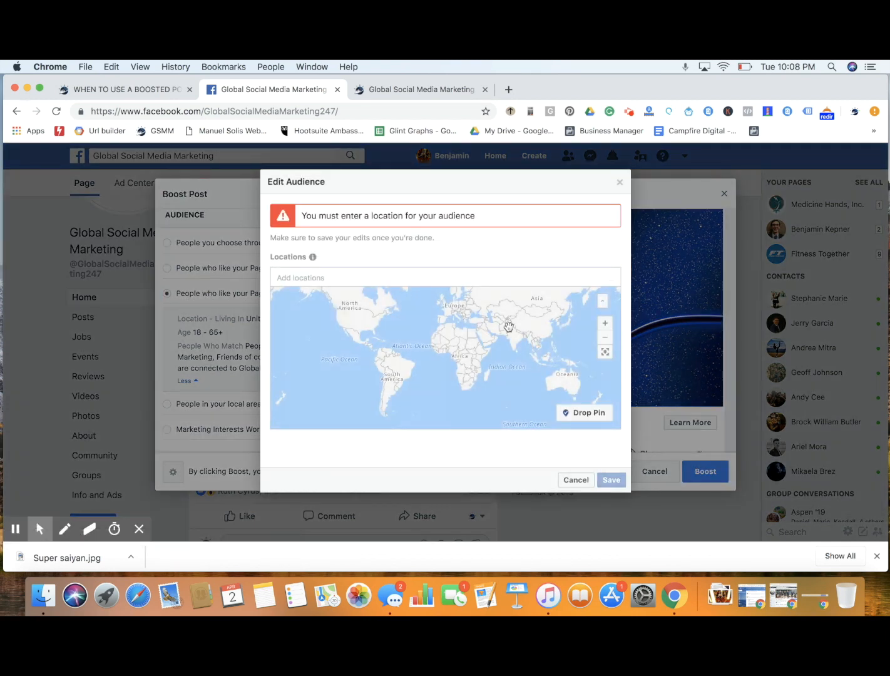
click(352, 283)
text(worldwide)
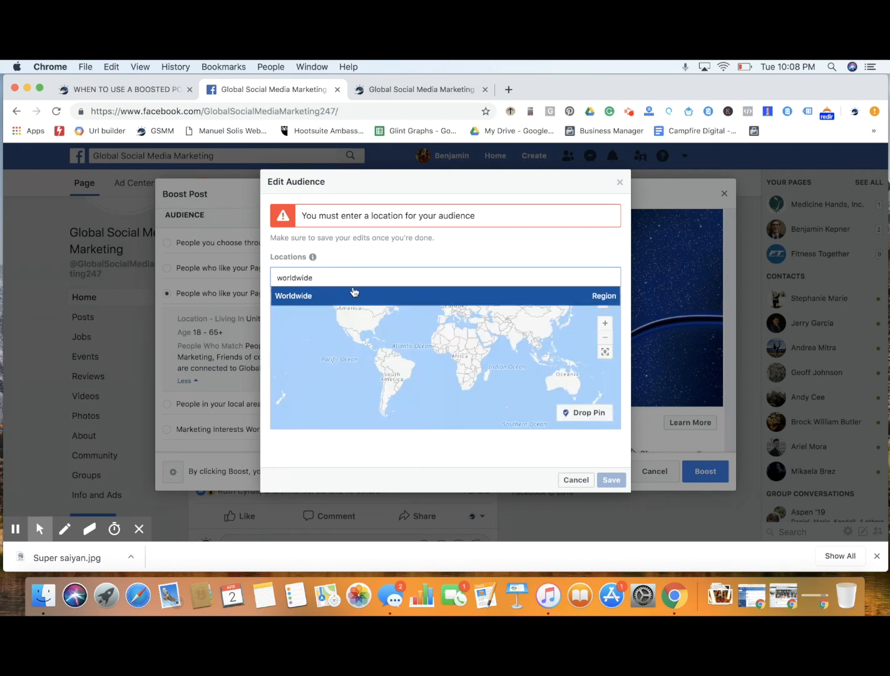
click(354, 294)
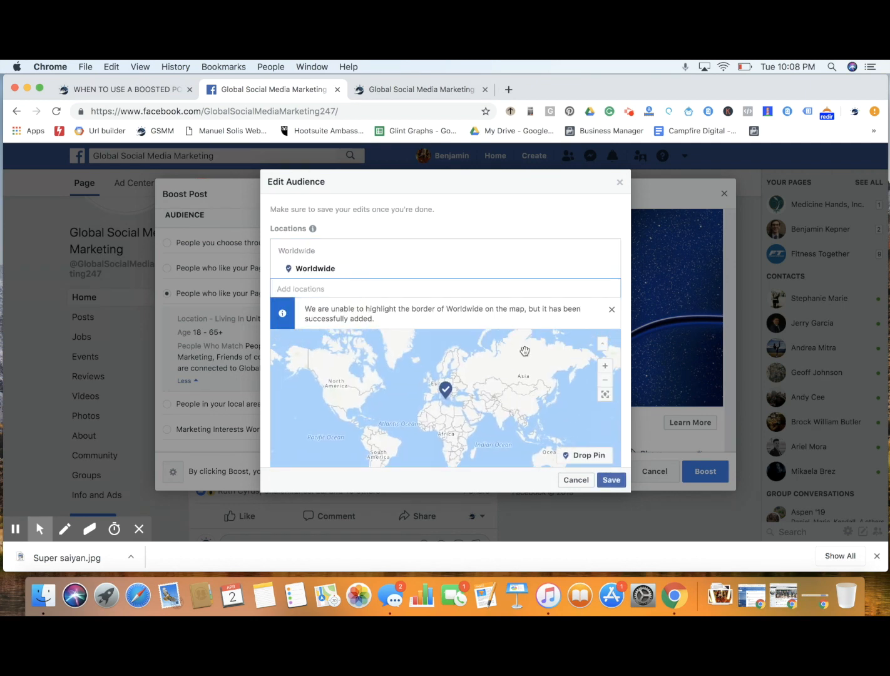
click(611, 479)
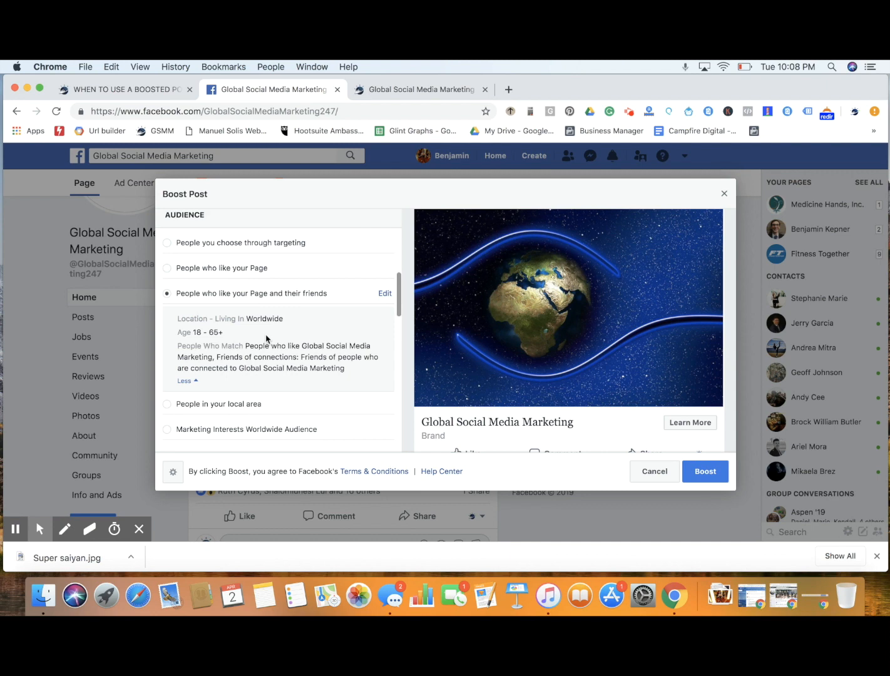
Review the boost's objective, post button, automatic placements and budget sections
scroll(296, 331, up, 2)
scroll(296, 332, up, 4)
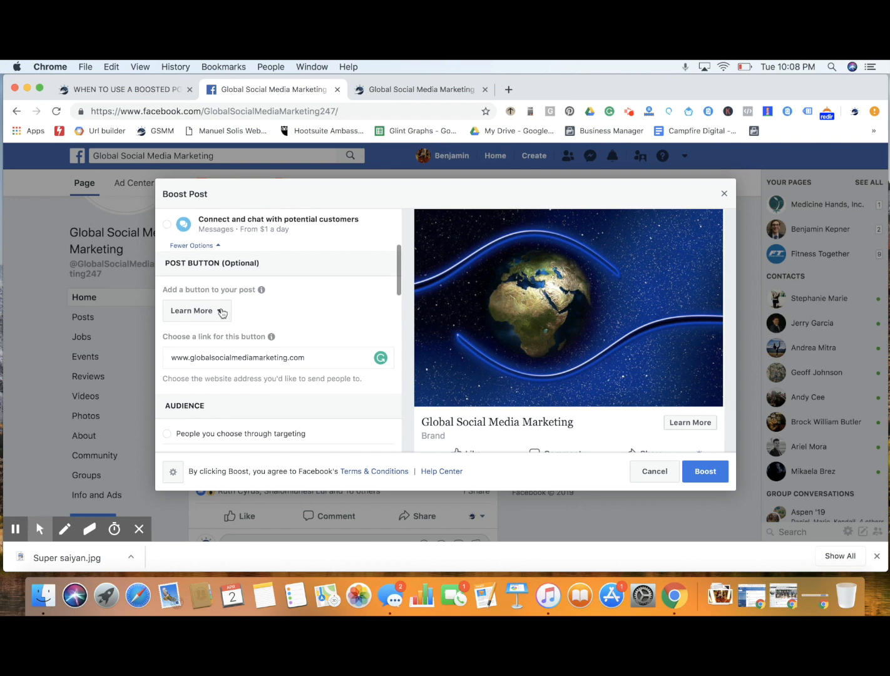
scroll(251, 313, up, 3)
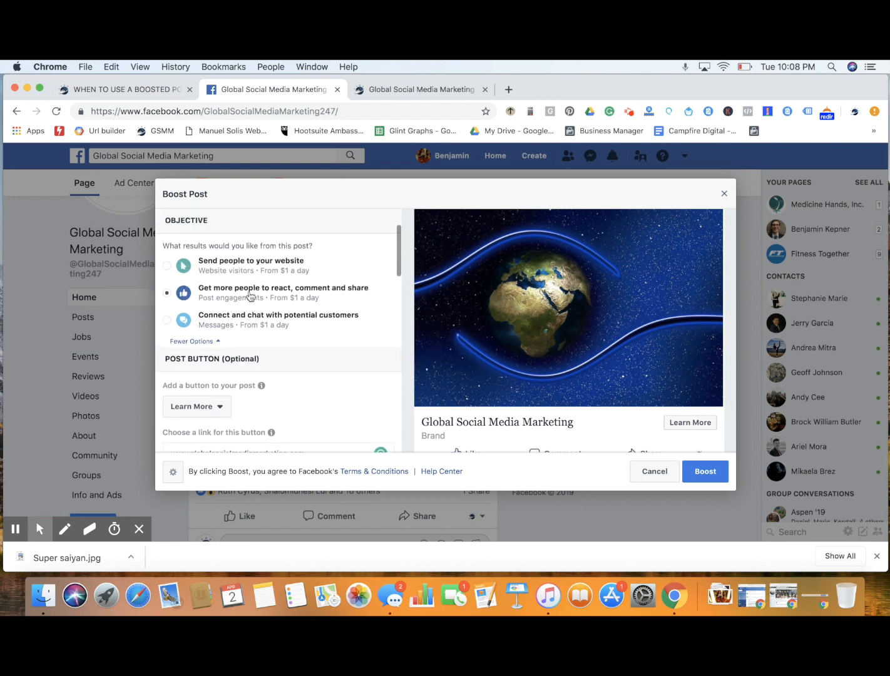
scroll(322, 358, down, 10)
scroll(321, 357, up, 5)
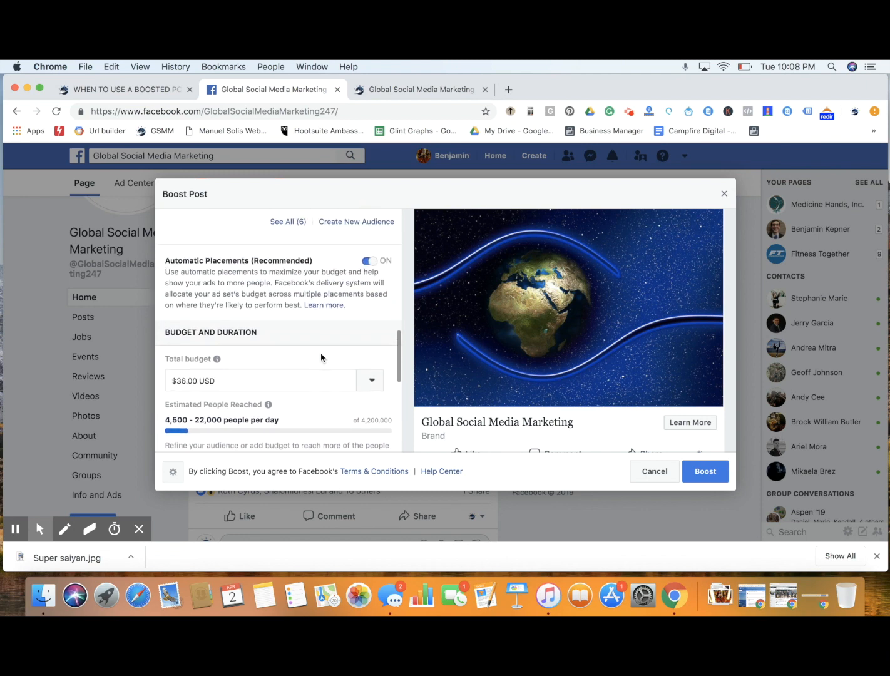
scroll(321, 357, up, 2)
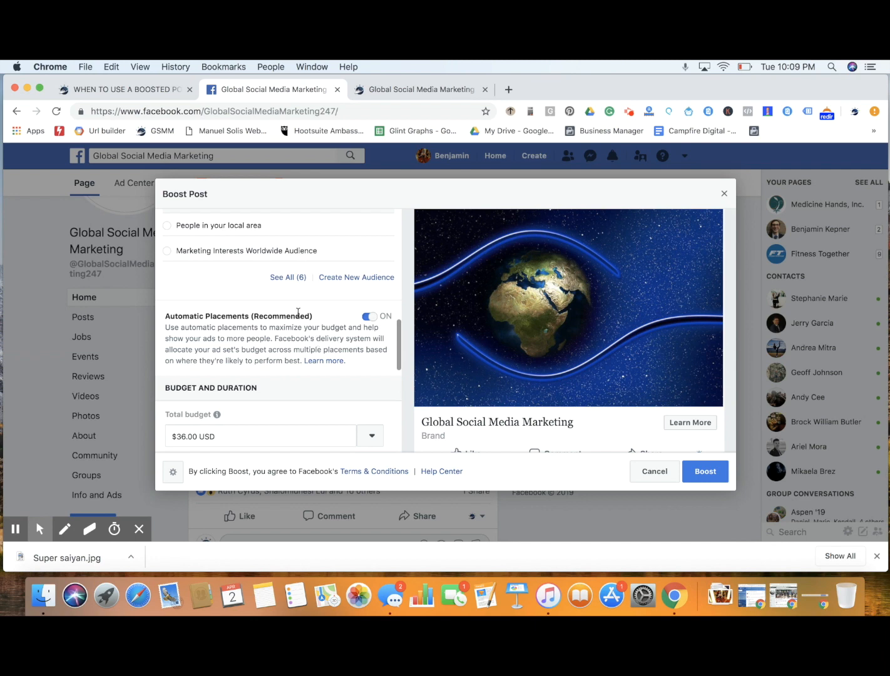
scroll(333, 337, down, 1)
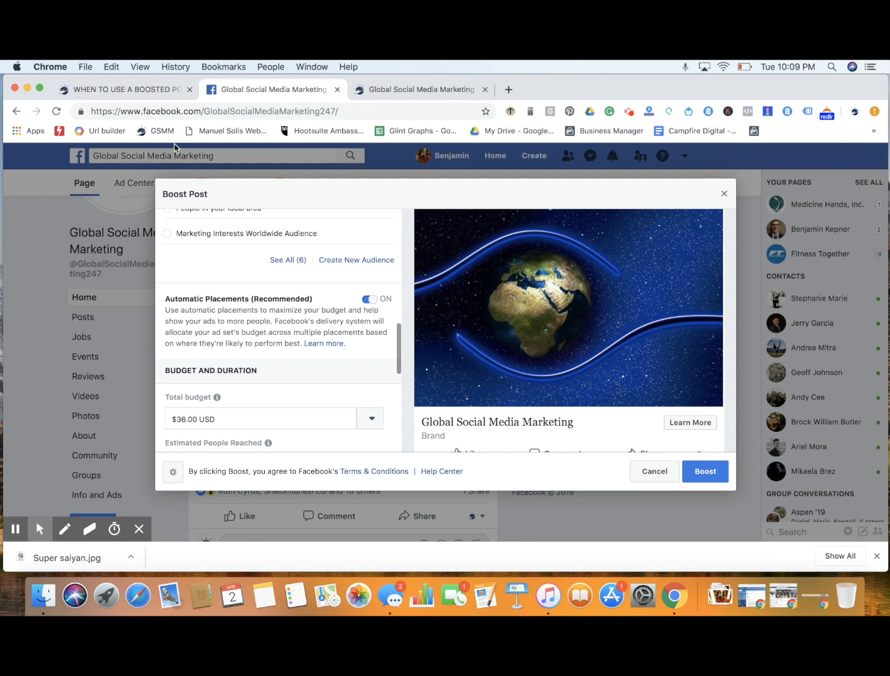
Switch to the boosted post article and highlight each item in the list of when to use boosted Facebook posts
click(136, 91)
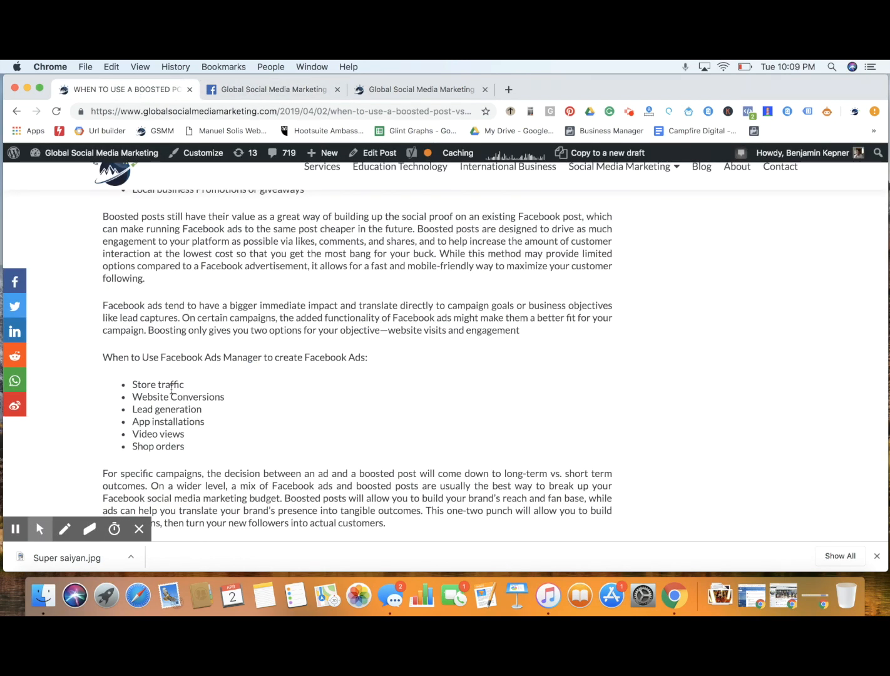
scroll(230, 368, up, 5)
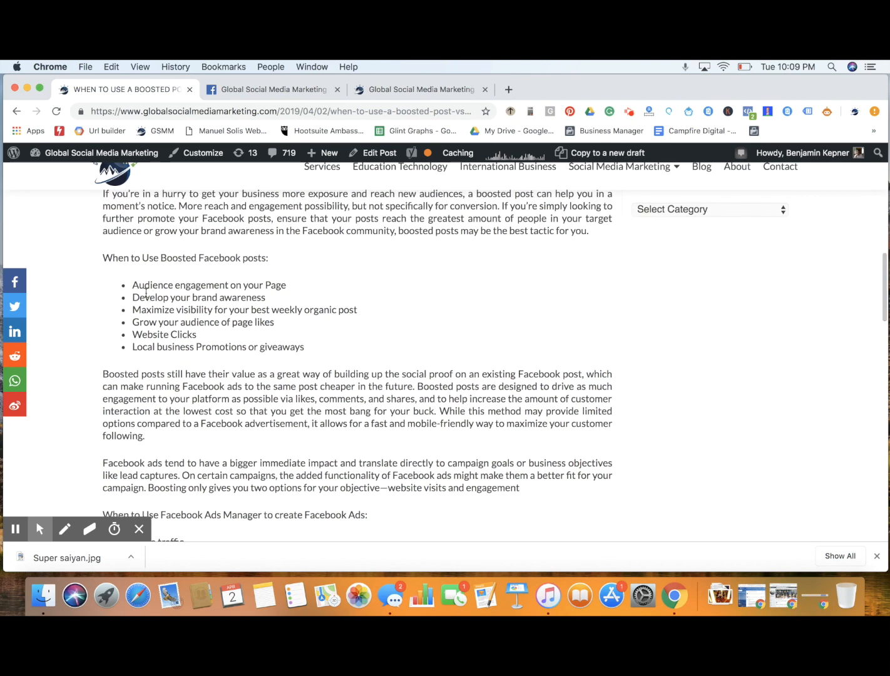
drag(133, 285, 295, 289)
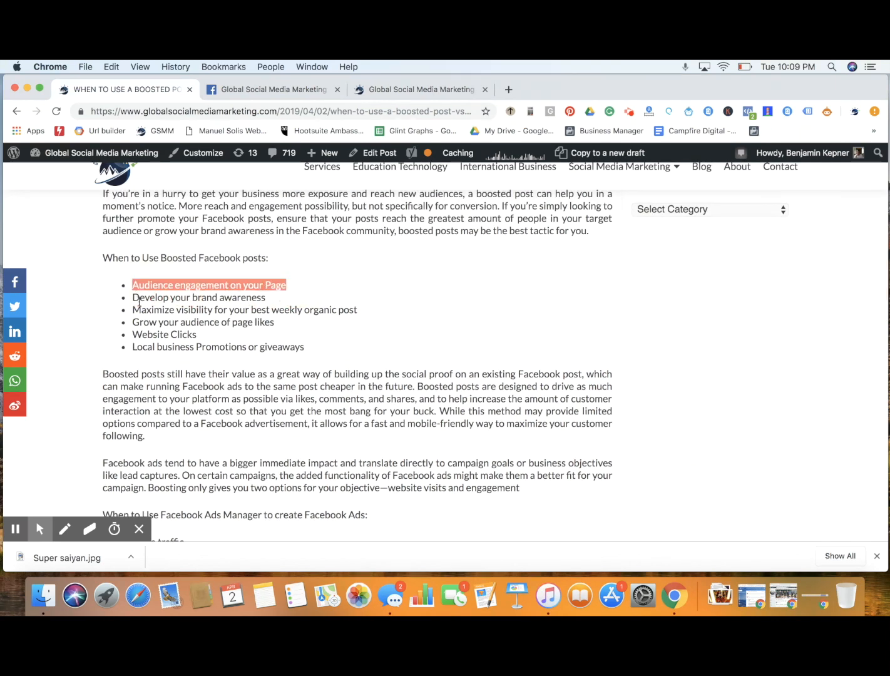
drag(132, 297, 264, 304)
drag(132, 309, 359, 305)
drag(136, 321, 279, 321)
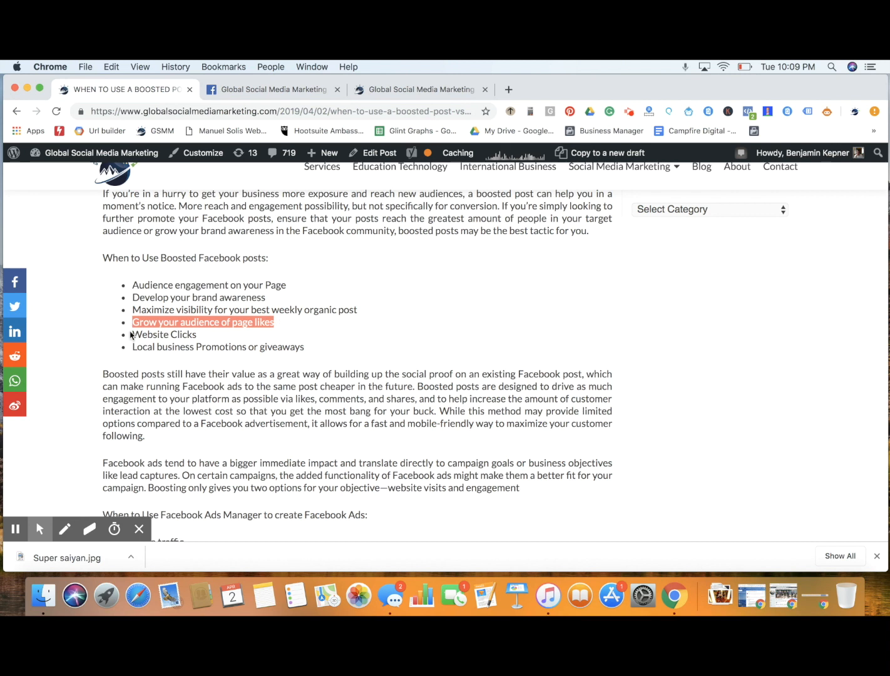
drag(132, 334, 216, 338)
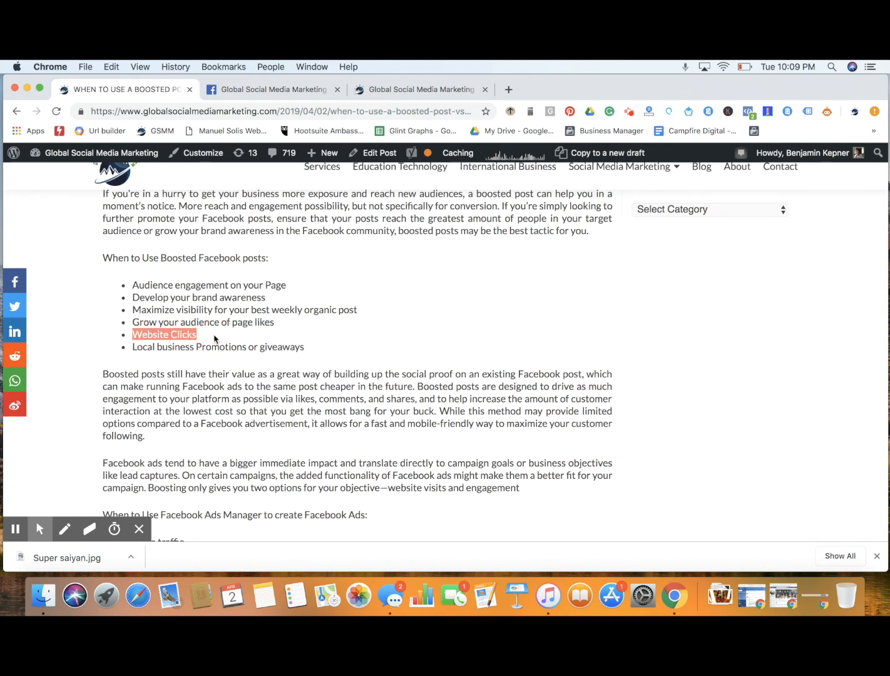
drag(133, 347, 335, 347)
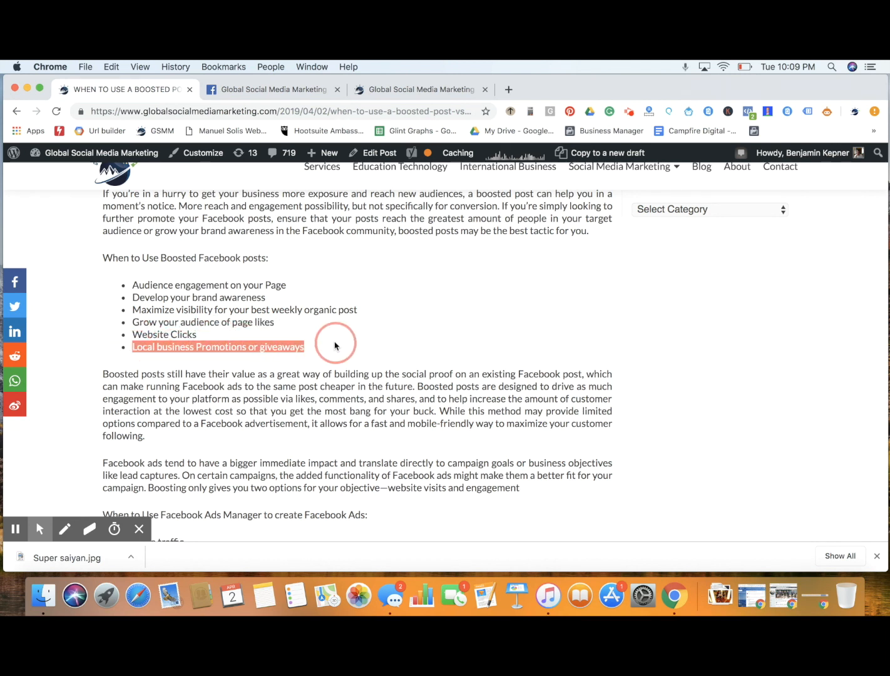
click(179, 329)
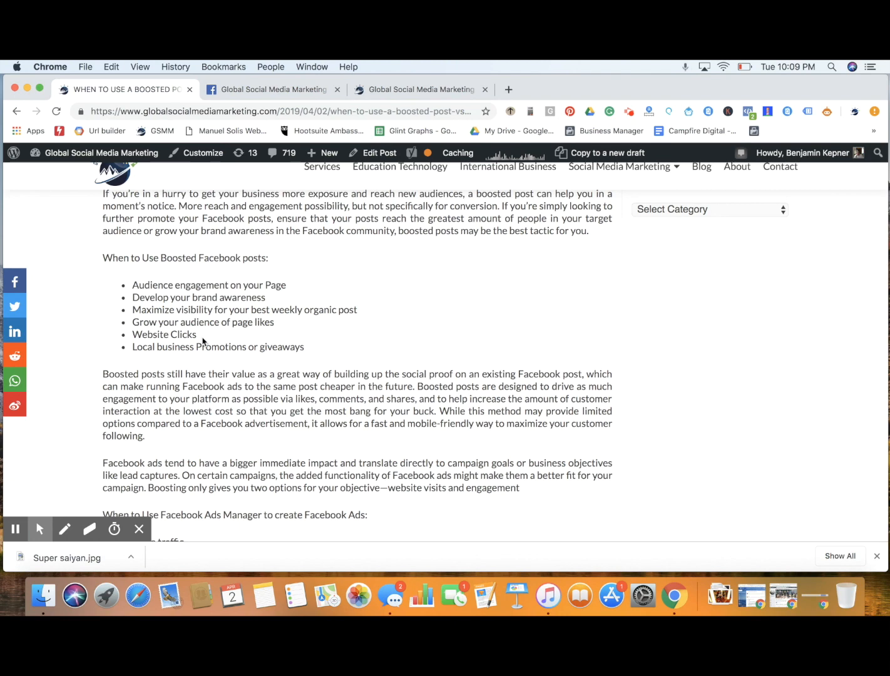
Return to the Facebook Page's boost setup and set the total budget to $10.00 USD
click(441, 92)
click(264, 94)
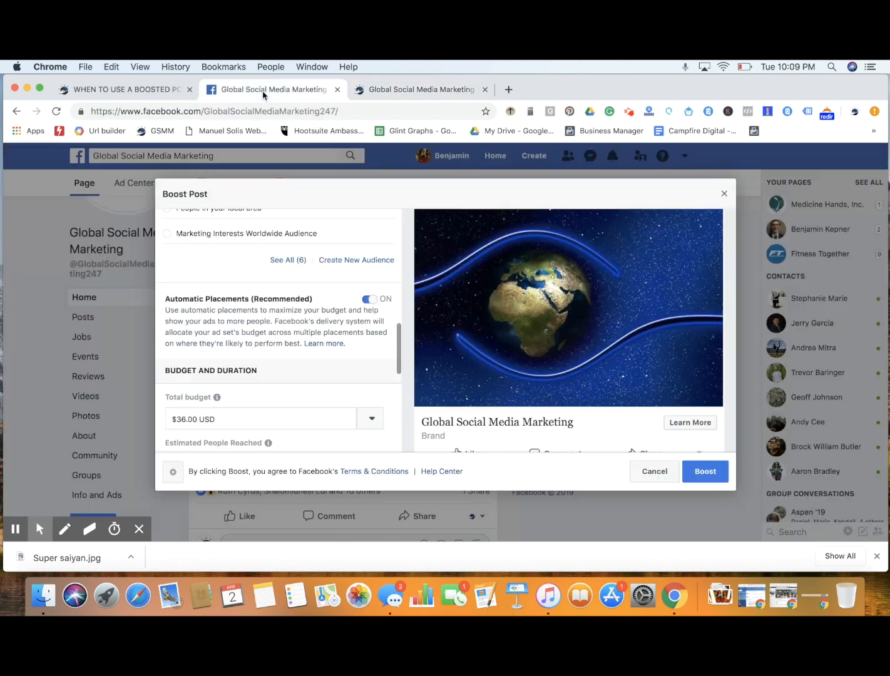
scroll(303, 323, down, 3)
click(178, 345)
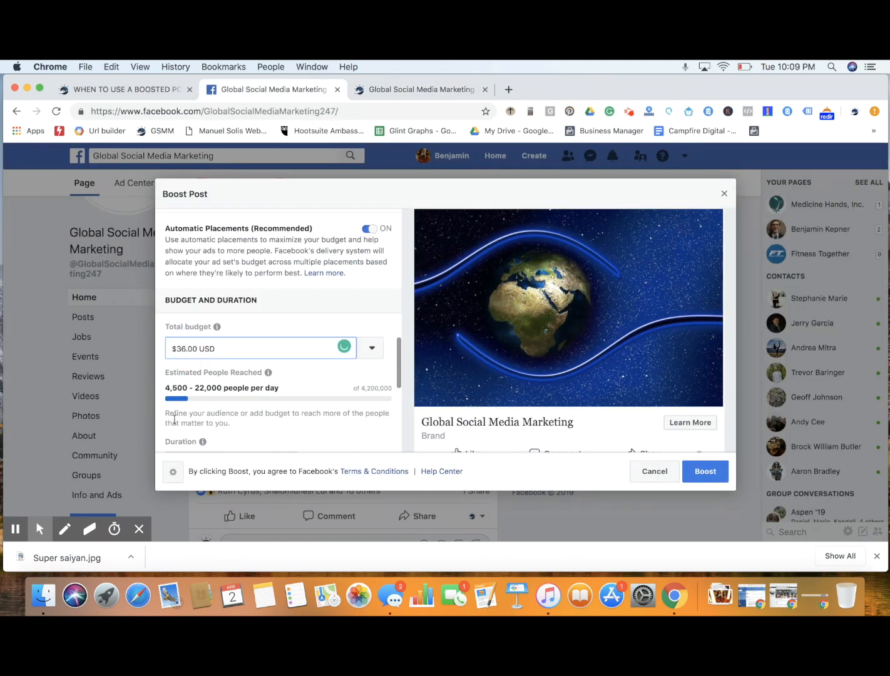
key(BackSpace)
key(BackSpace)
text(10)
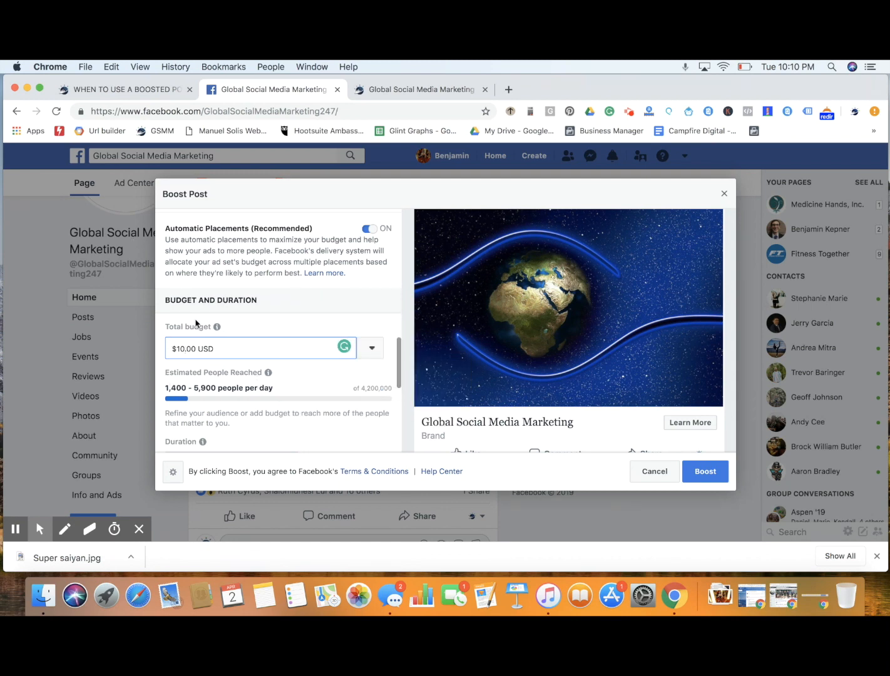
Try a total budget of $5.00, restore it to $10.00, and highlight the upper estimate of people reached per day
key(BackSpace)
key(BackSpace)
text(5)
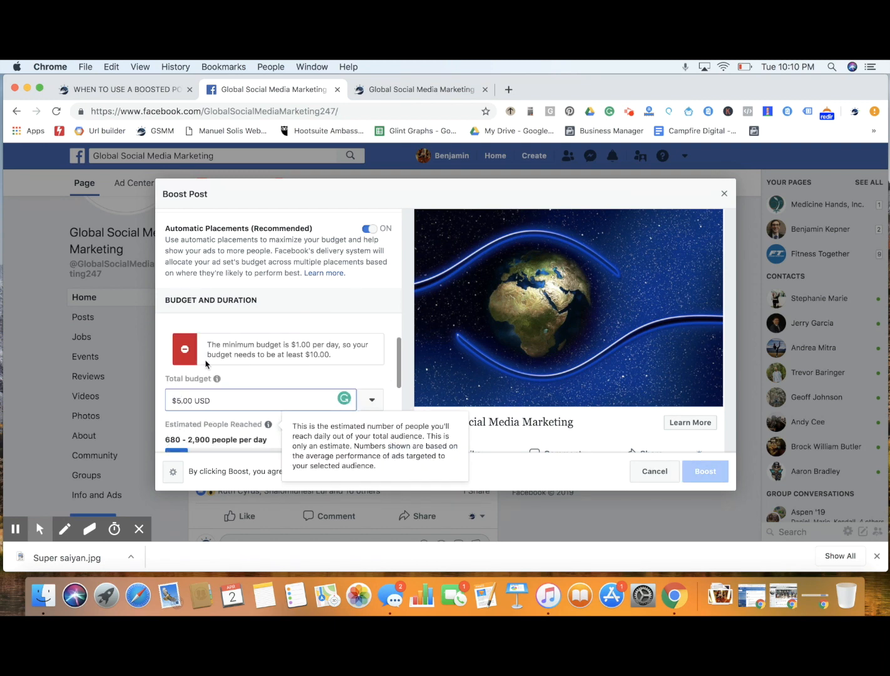
key(BackSpace)
text(10)
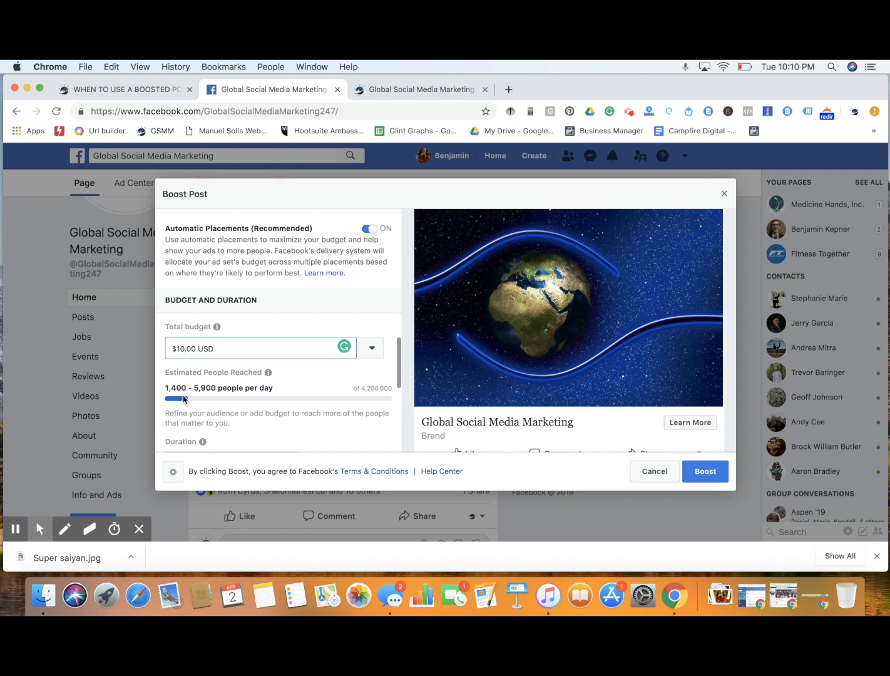
drag(194, 388, 216, 389)
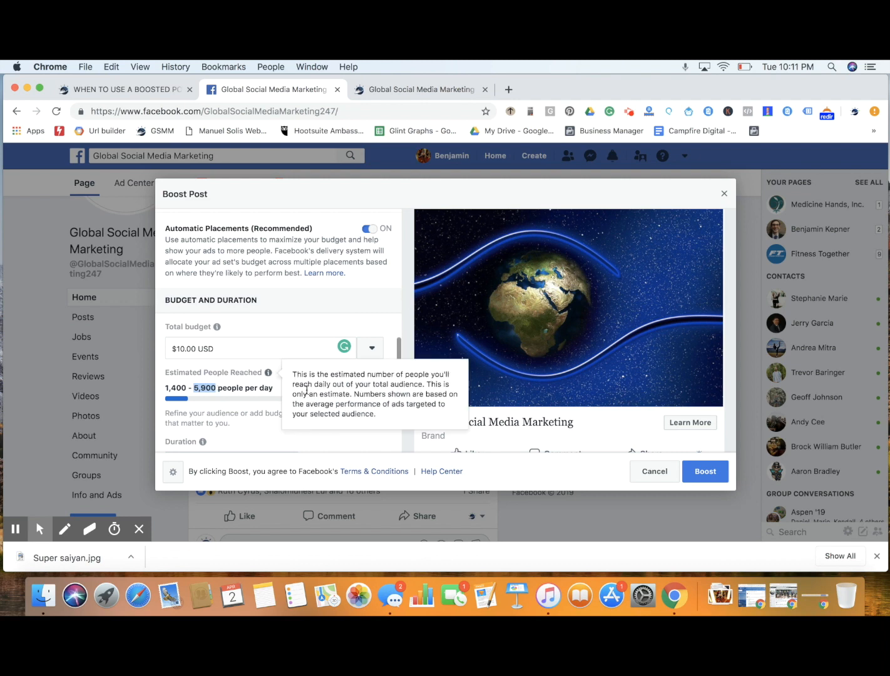
Compare the 7-day and 14-day durations and set the boost to run for 7 days
scroll(243, 430, down, 2)
scroll(242, 429, down, 3)
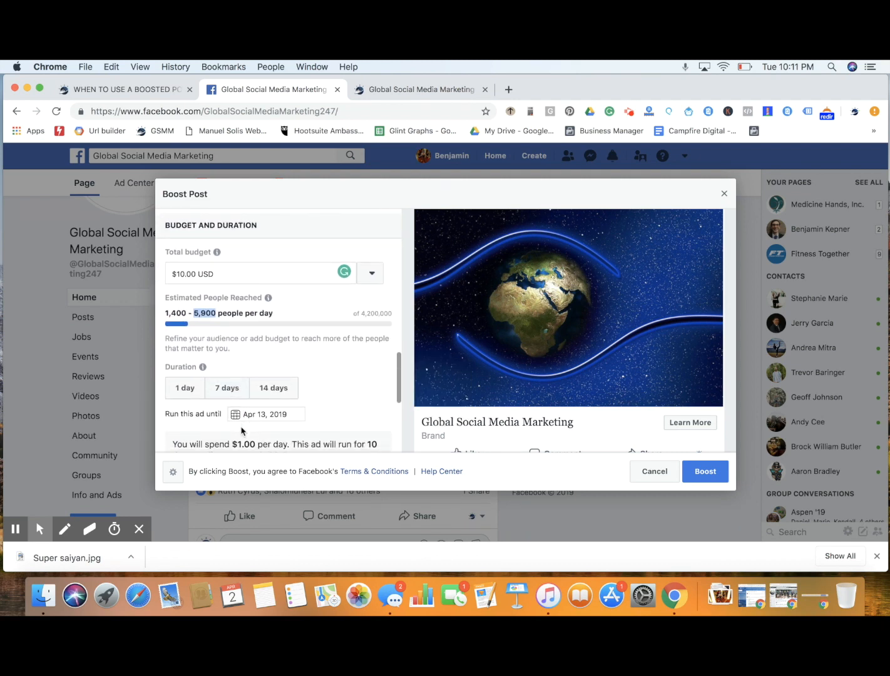
scroll(312, 393, down, 3)
scroll(313, 392, down, 3)
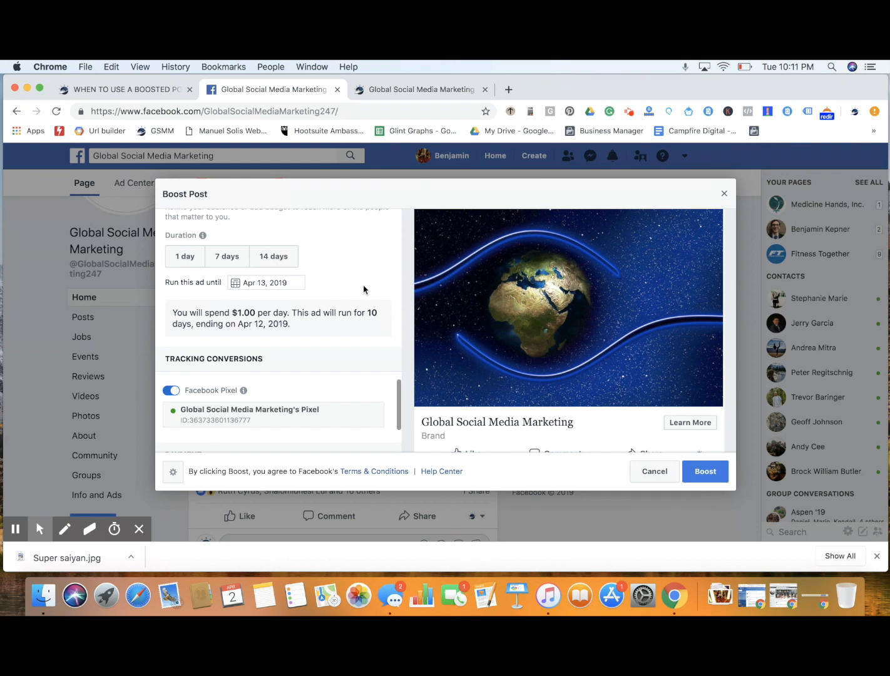
click(230, 264)
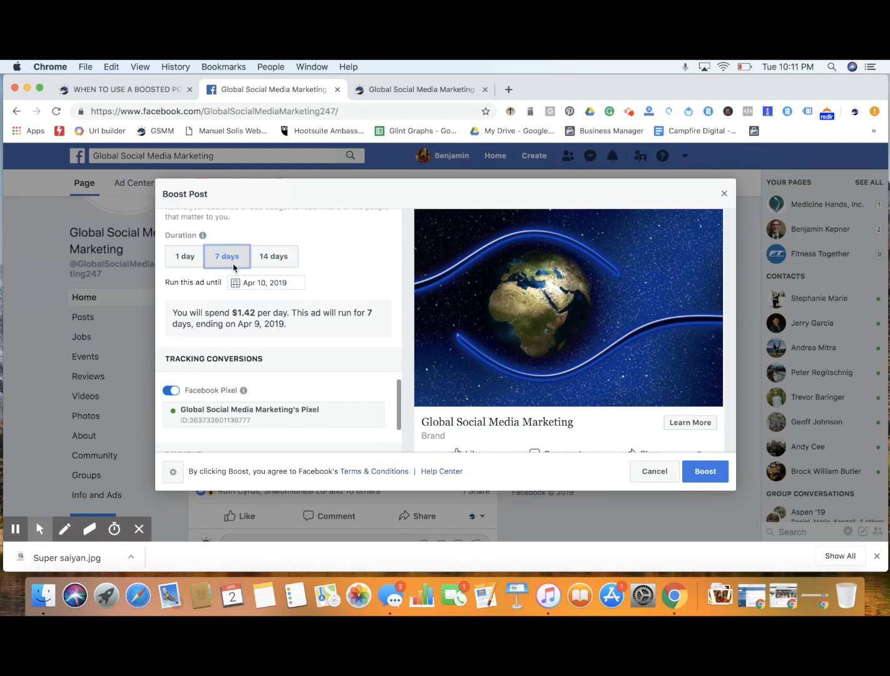
click(263, 262)
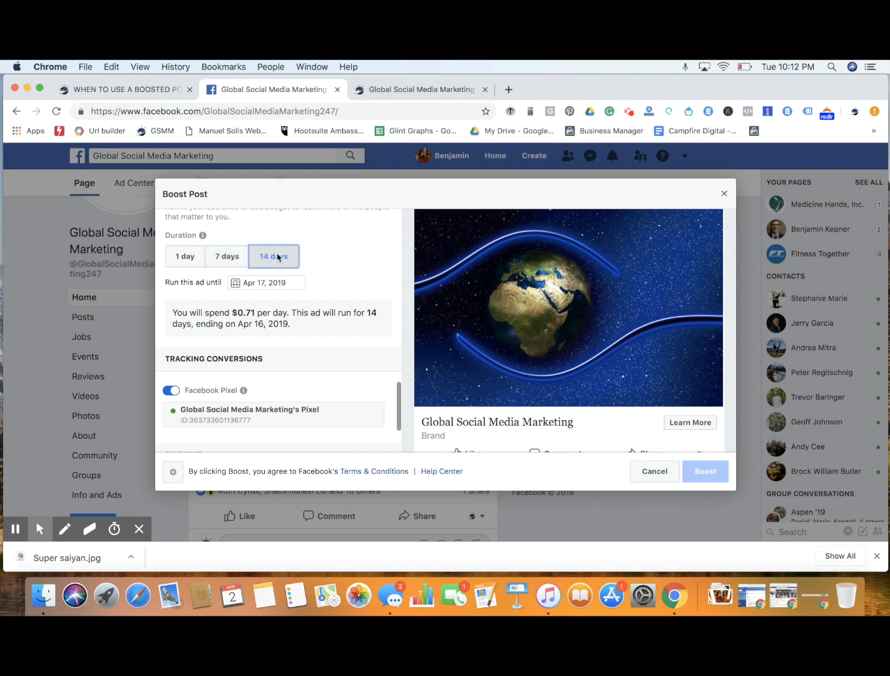
click(223, 259)
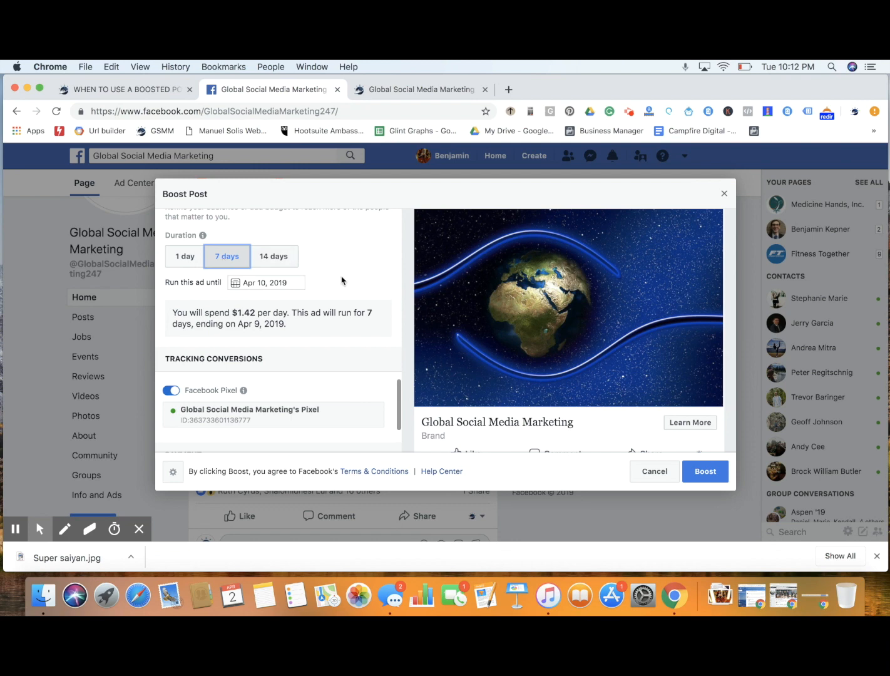
Check the end-date calendar without changing it, and highlight the daily spend and the estimated people reached
scroll(342, 280, down, 2)
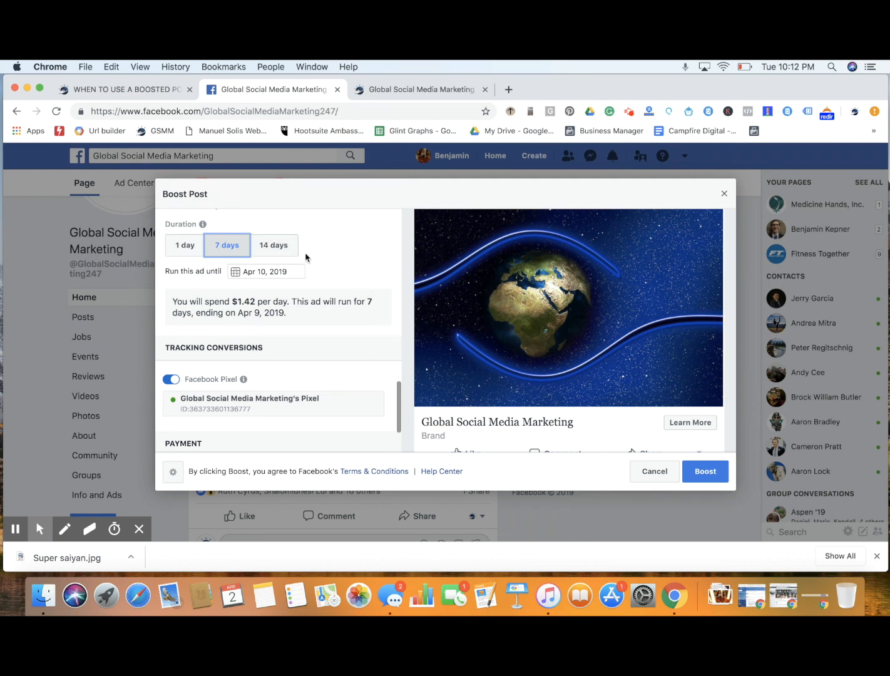
click(249, 271)
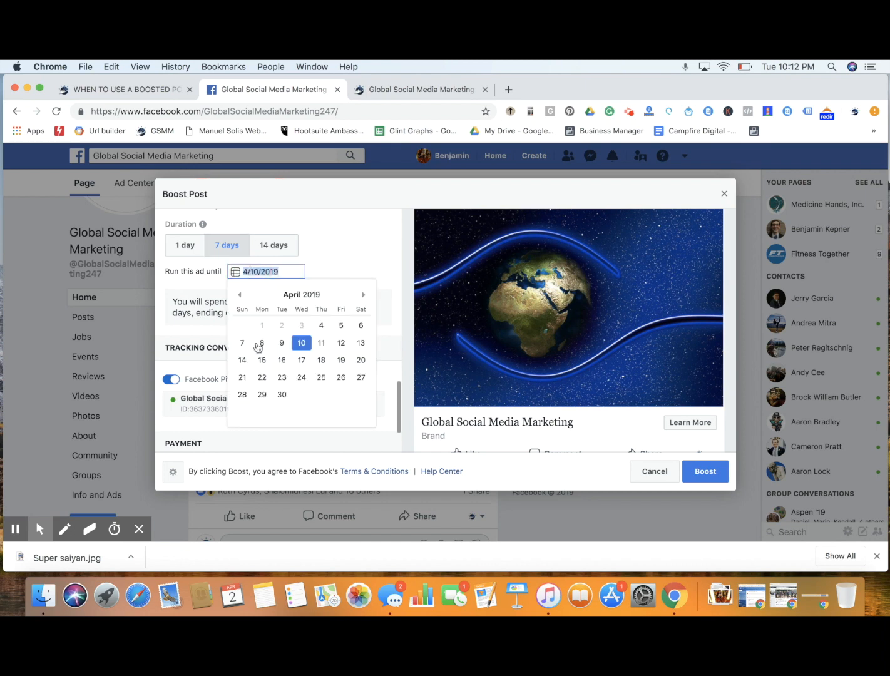
click(346, 267)
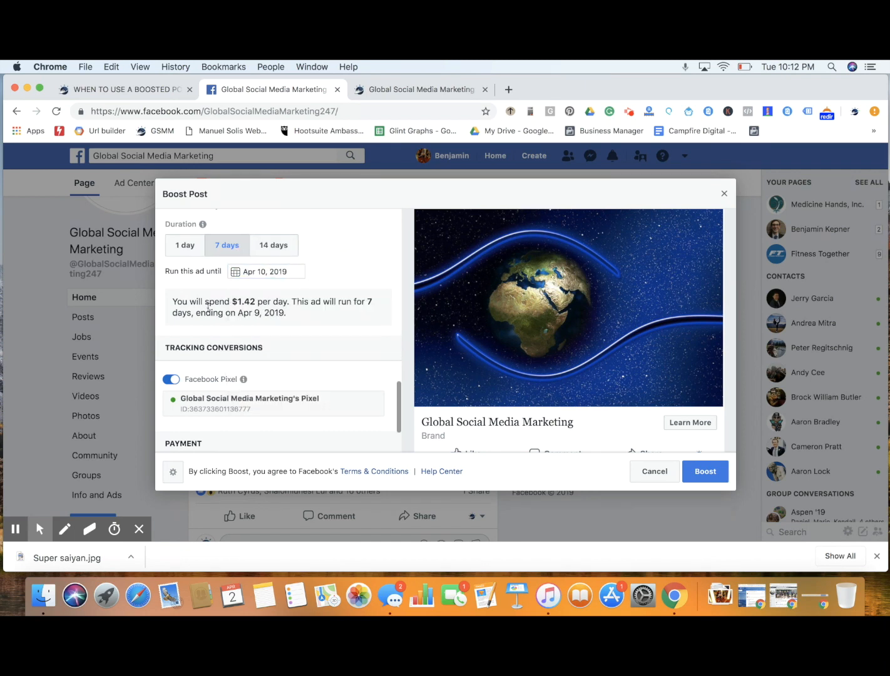
drag(231, 301, 289, 301)
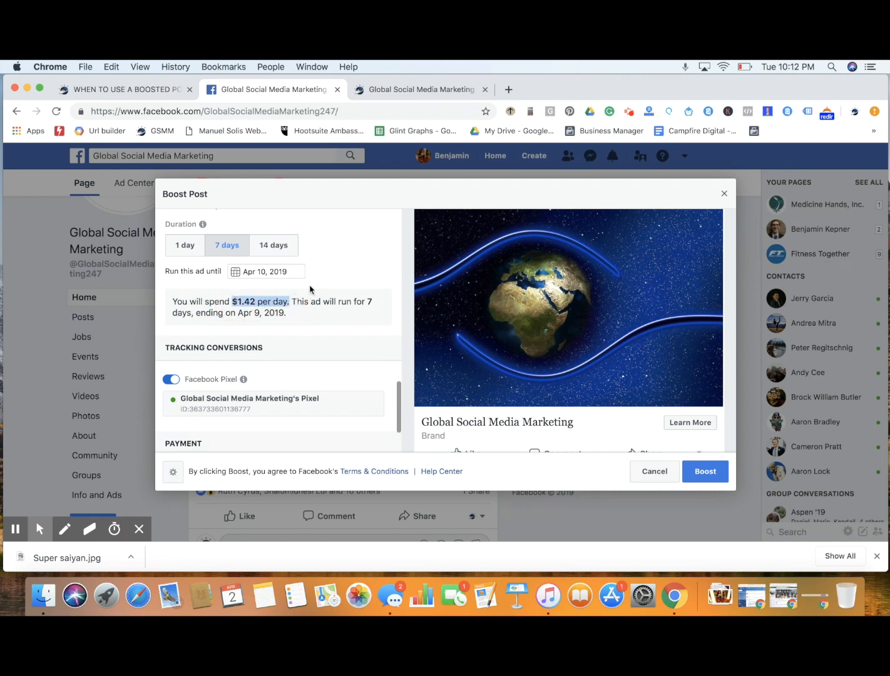
scroll(288, 287, up, 3)
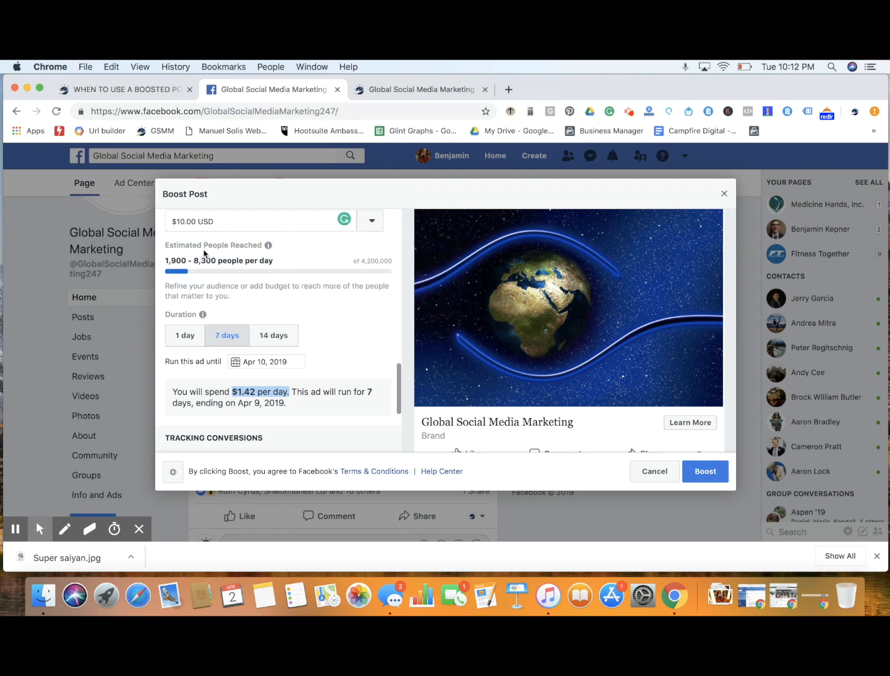
drag(165, 261, 272, 268)
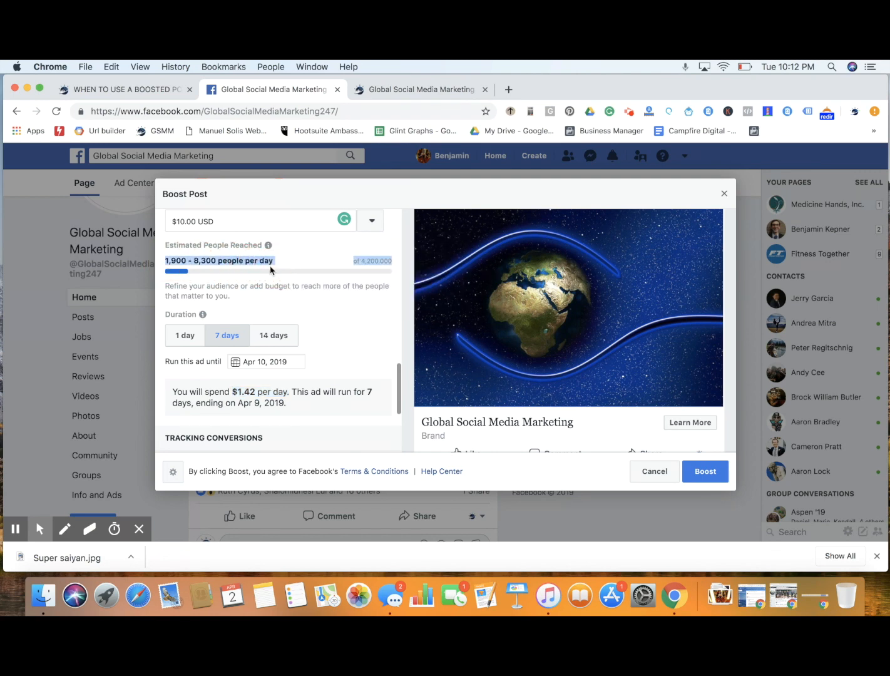
click(325, 350)
click(229, 341)
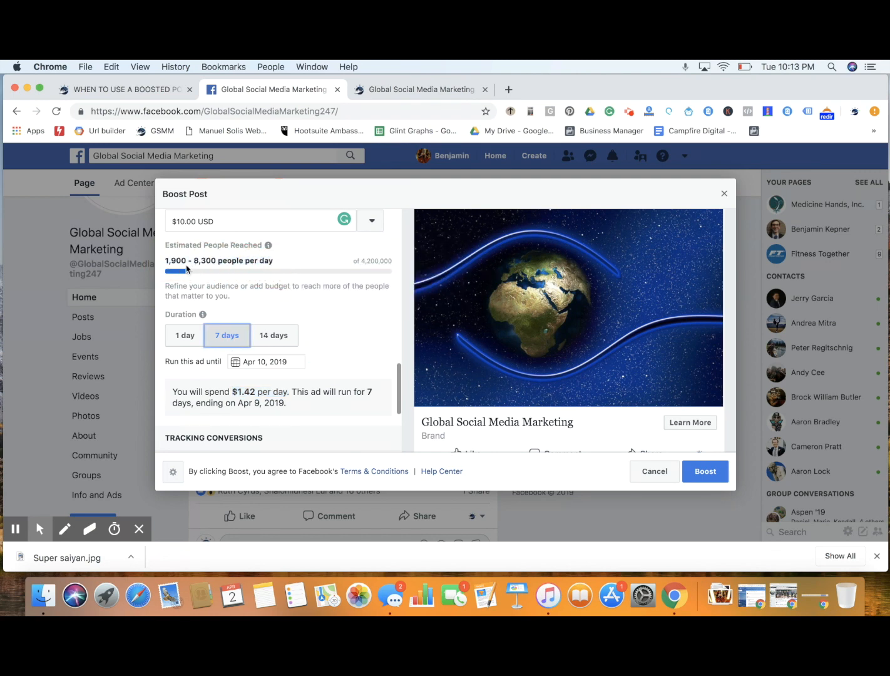
Review the Facebook Pixel tracking and payment sections, and look over the sponsored post preview
scroll(357, 360, down, 2)
scroll(358, 360, down, 2)
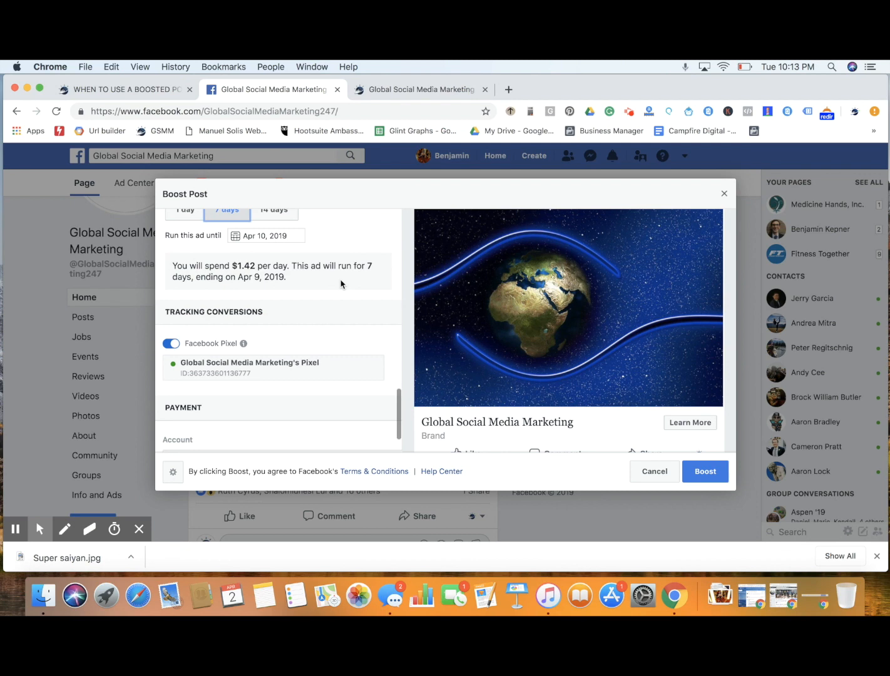
scroll(341, 284, down, 3)
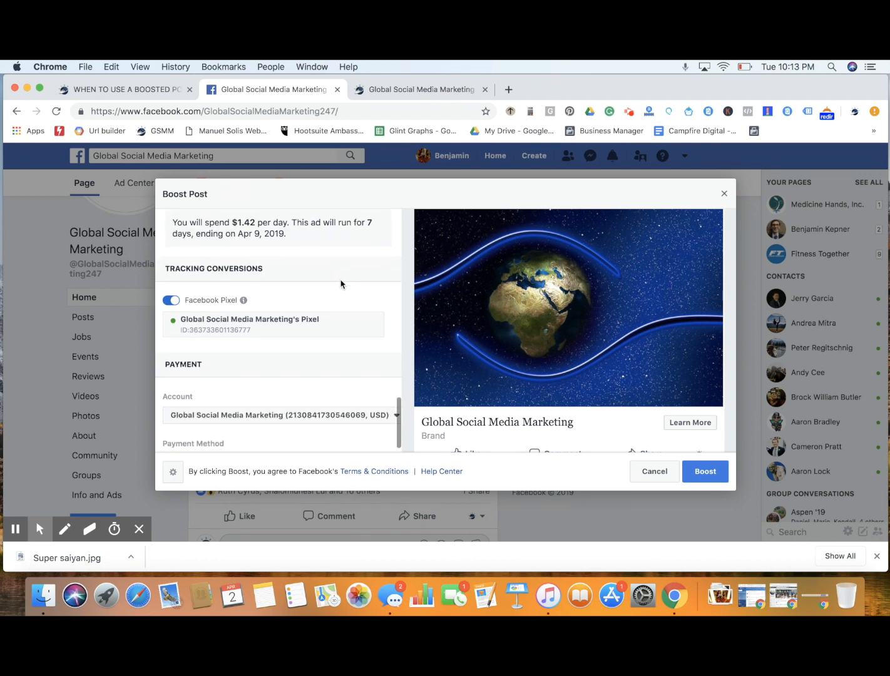
scroll(340, 284, down, 1)
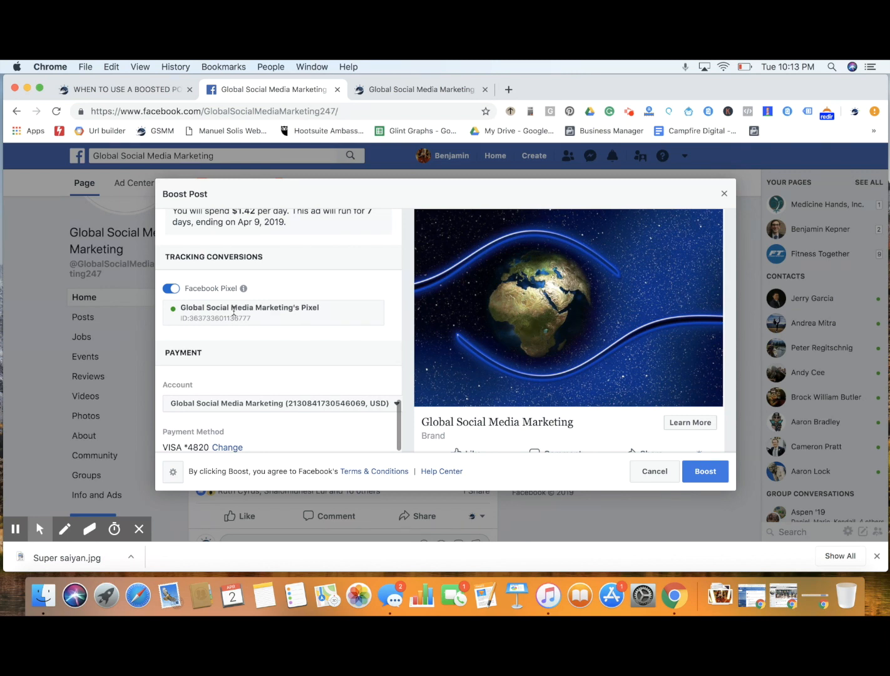
scroll(233, 311, down, 1)
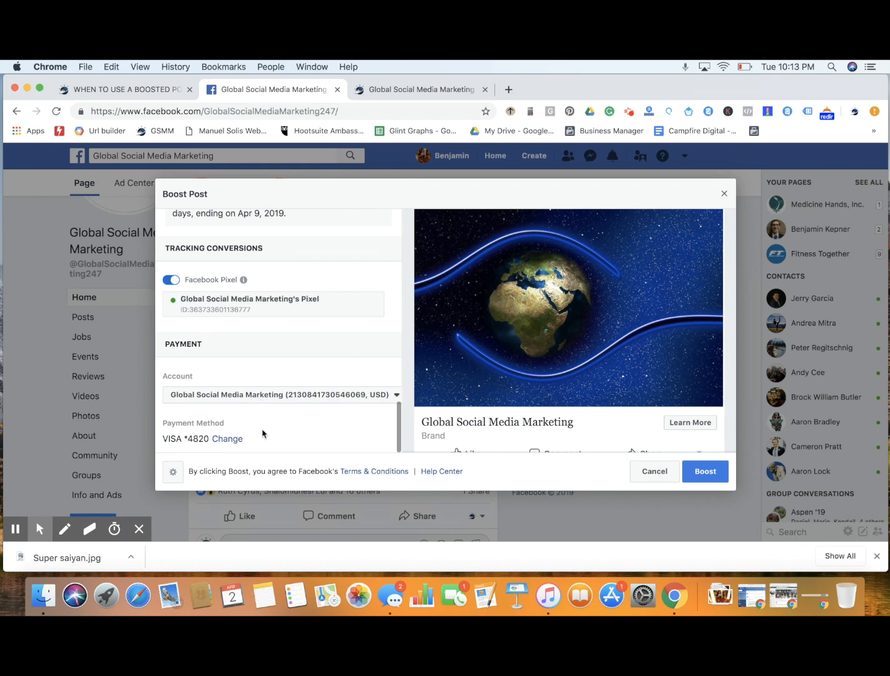
scroll(559, 360, down, 2)
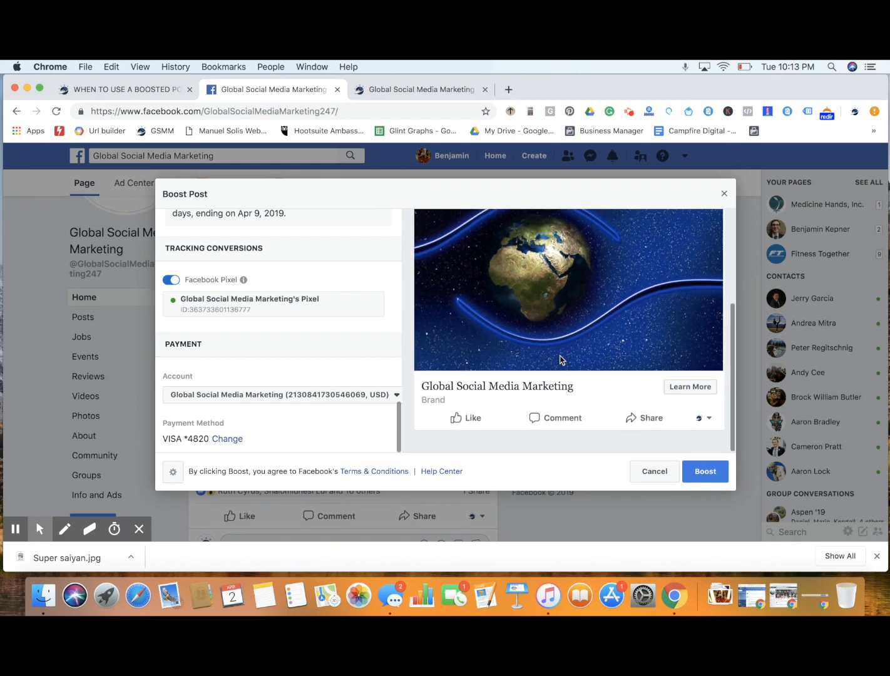
scroll(559, 359, up, 5)
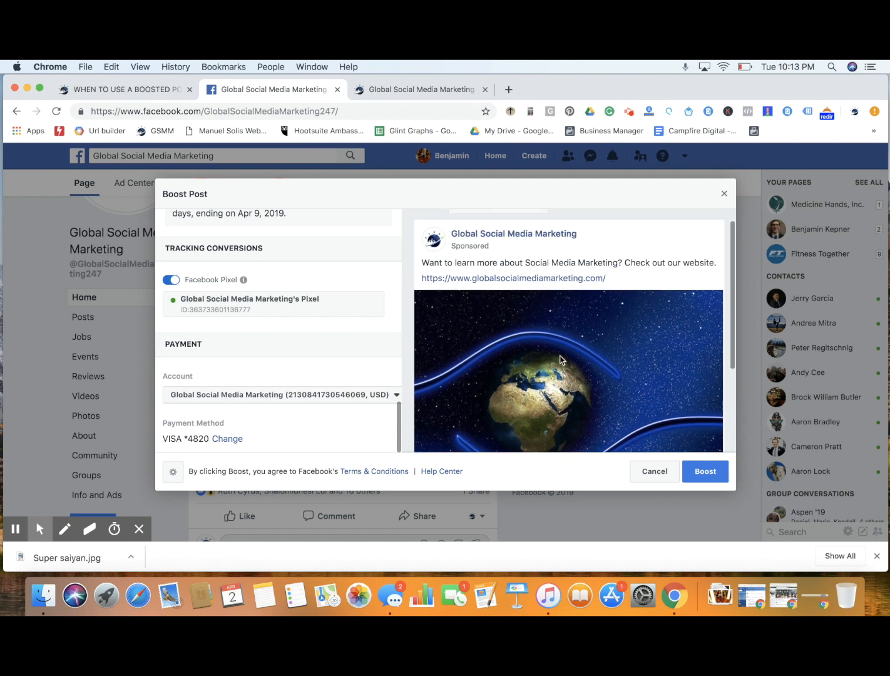
scroll(559, 359, down, 2)
scroll(559, 360, down, 2)
Recheck the boost's budget, placements, audience, post button and objective, and dismiss the low battery notification
scroll(352, 310, up, 6)
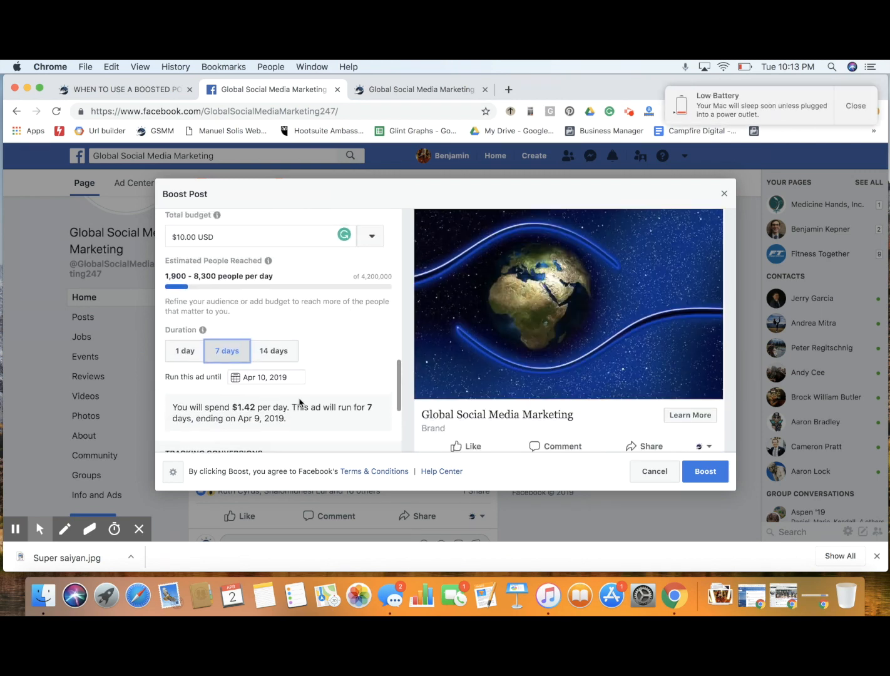
scroll(310, 368, up, 3)
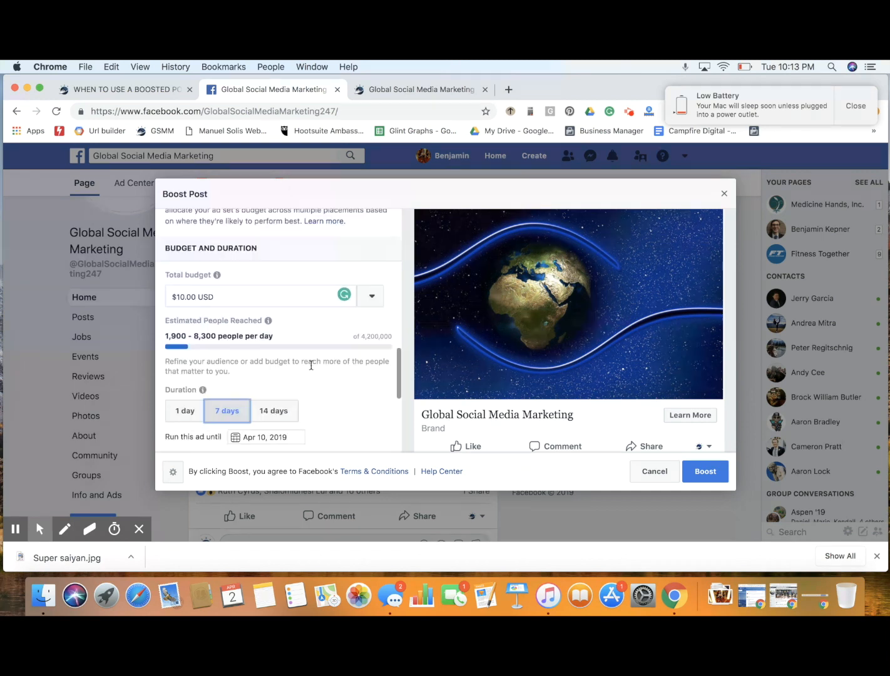
scroll(293, 341, up, 10)
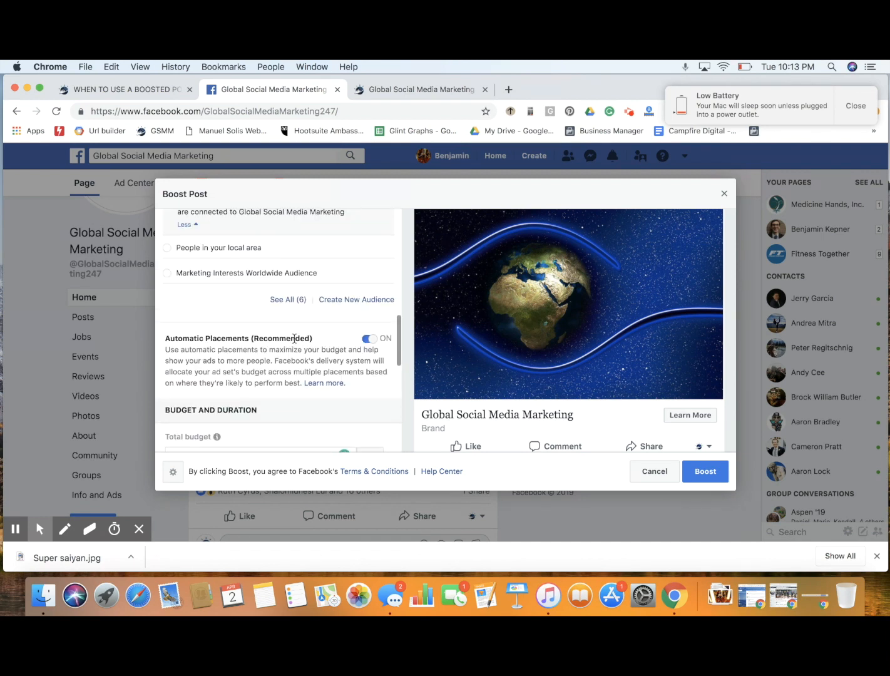
scroll(324, 304, up, 10)
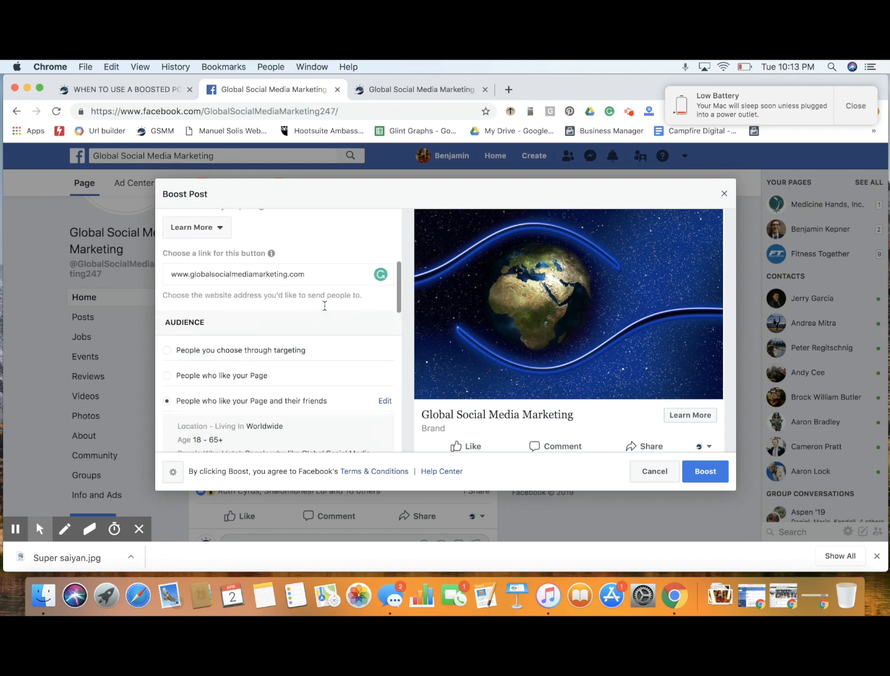
scroll(320, 258, up, 3)
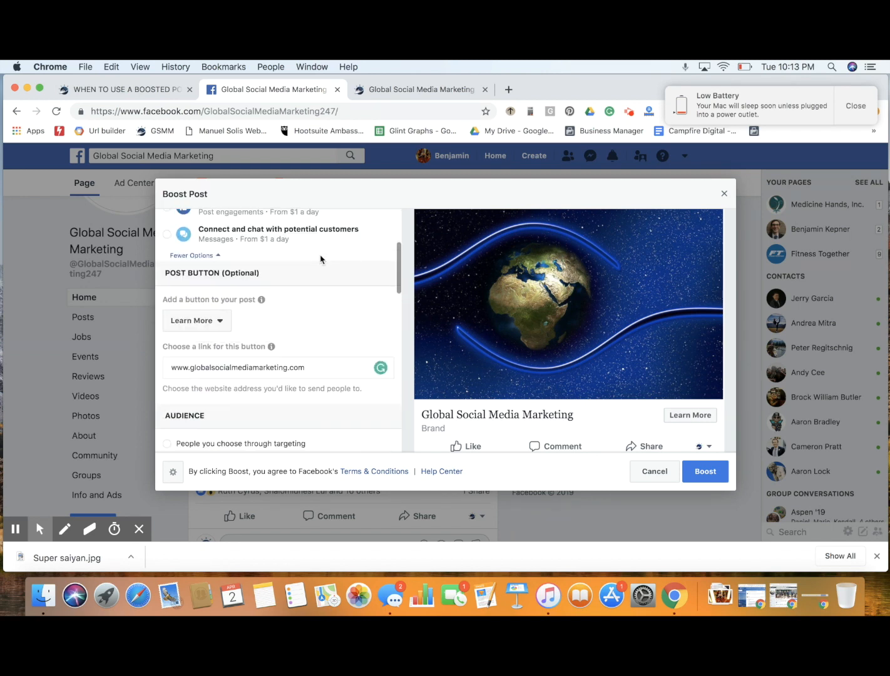
scroll(275, 273, up, 5)
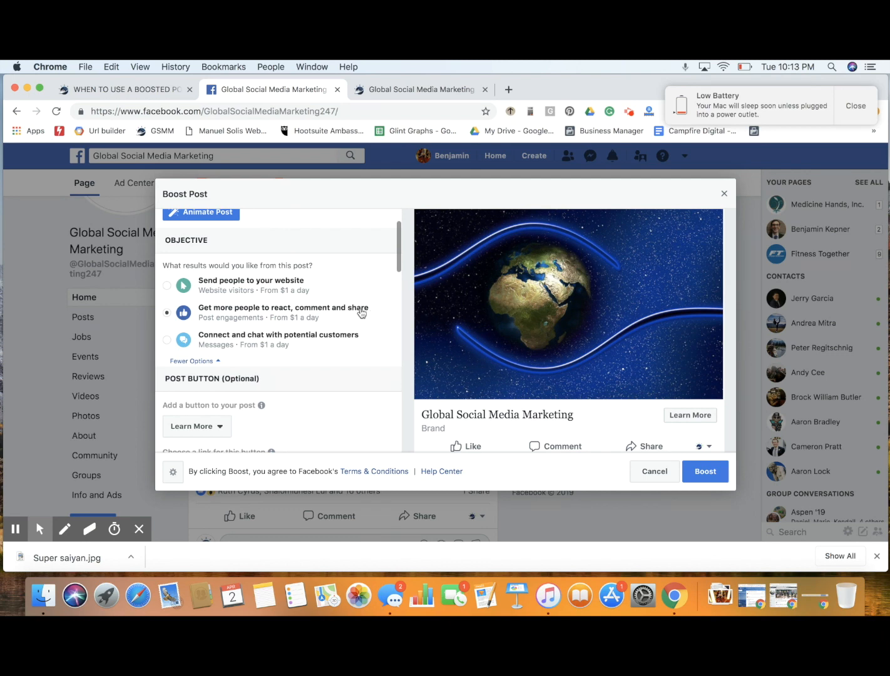
click(855, 106)
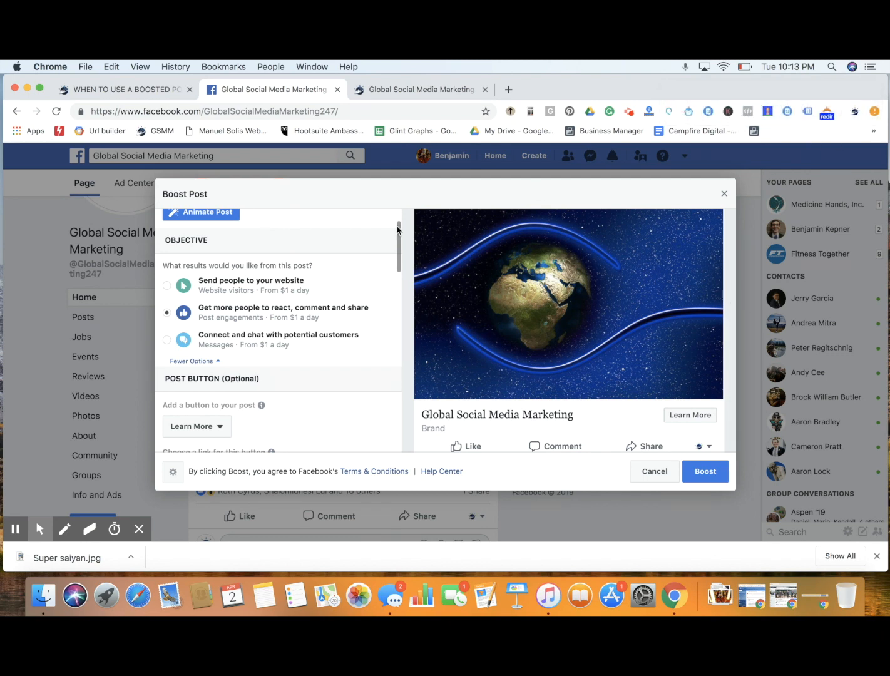
scroll(285, 269, up, 3)
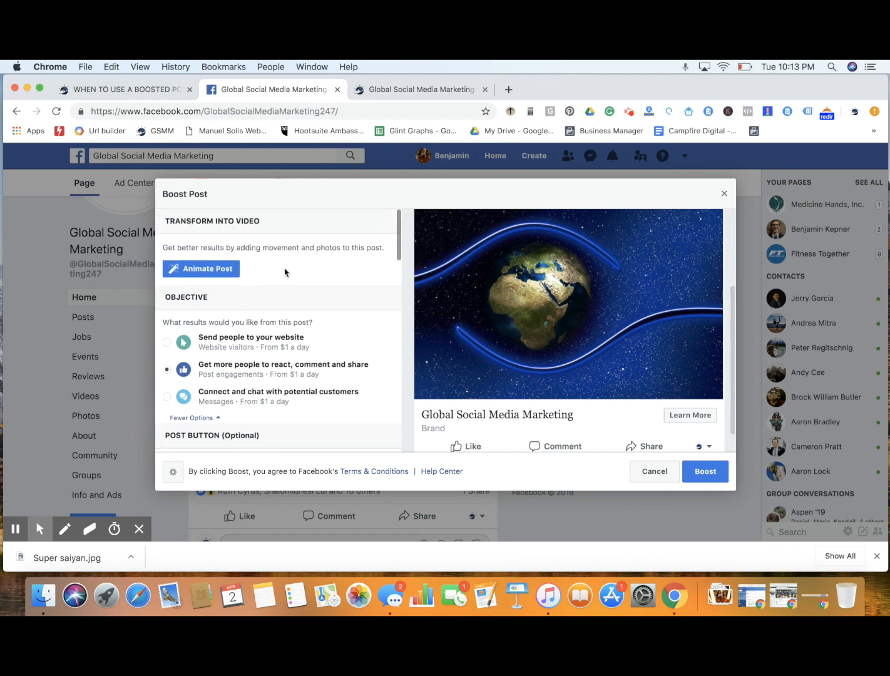
Submit the boost for the post and close its results dialog to return to the Page
click(707, 472)
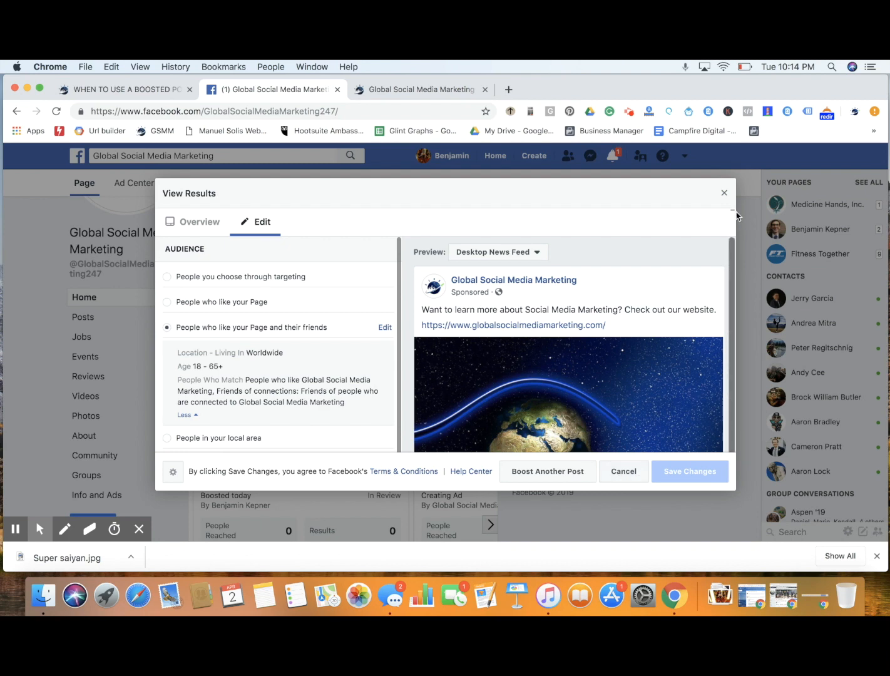
click(724, 192)
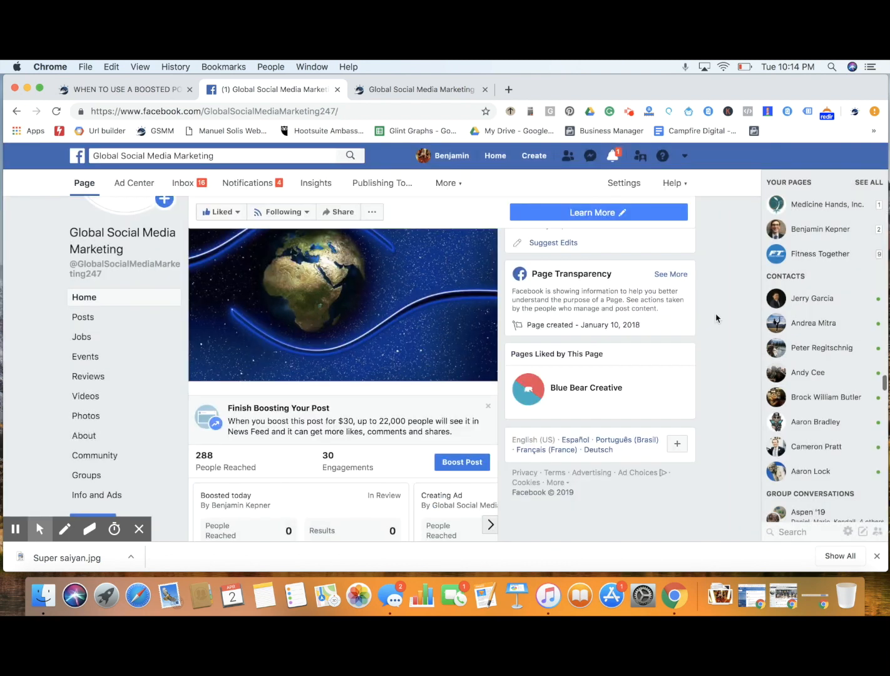
scroll(715, 318, up, 3)
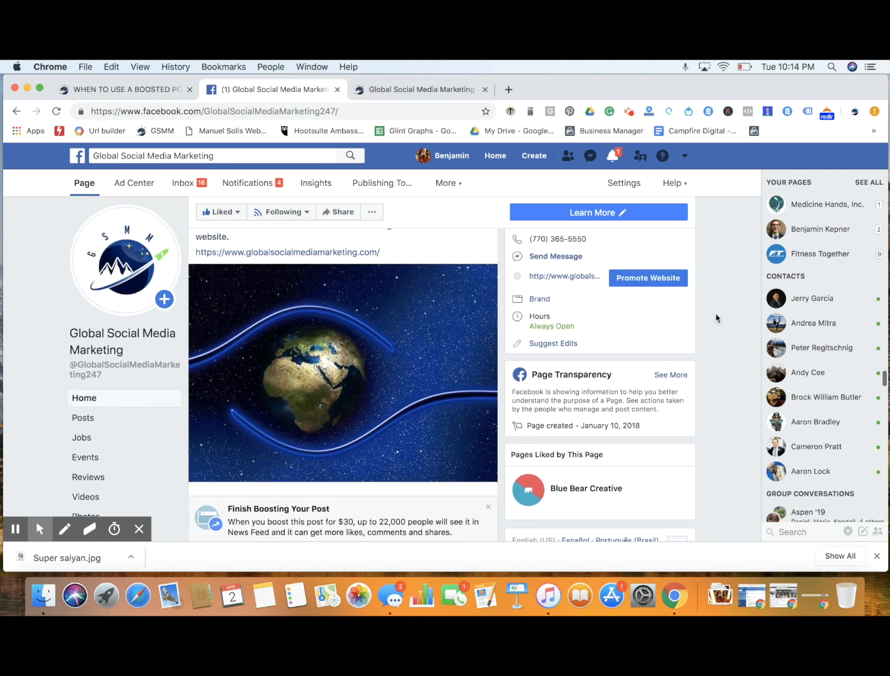
Find the newly submitted boost beneath the March 23 post, open its details, and close them without changing anything
scroll(716, 318, up, 2)
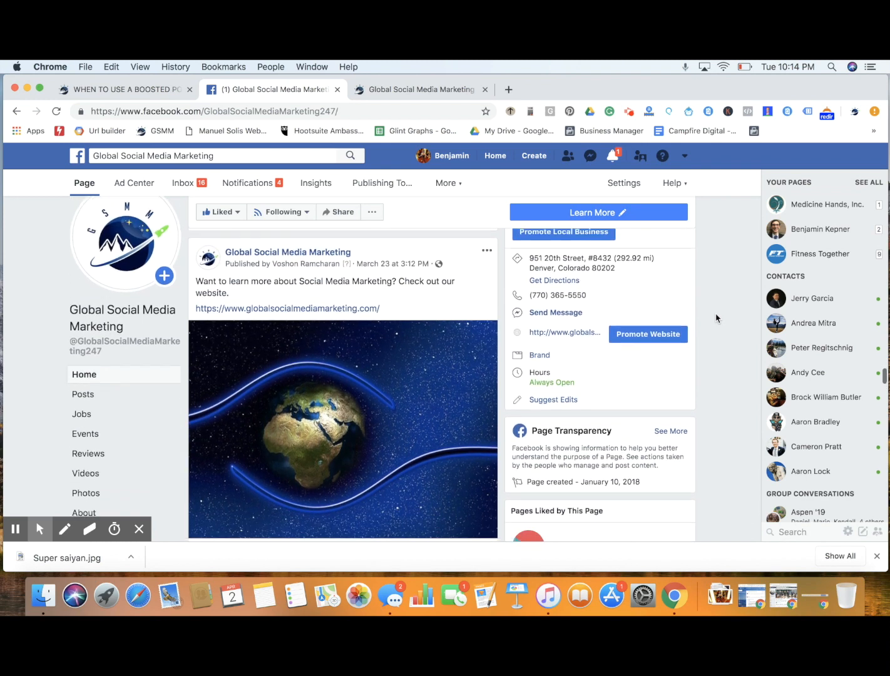
scroll(716, 318, down, 5)
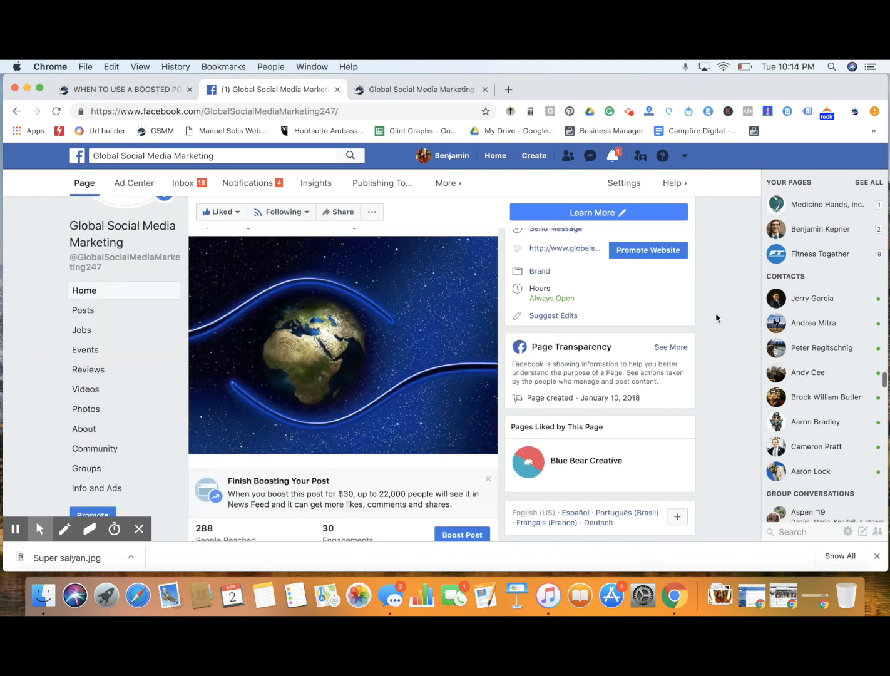
scroll(384, 412, down, 2)
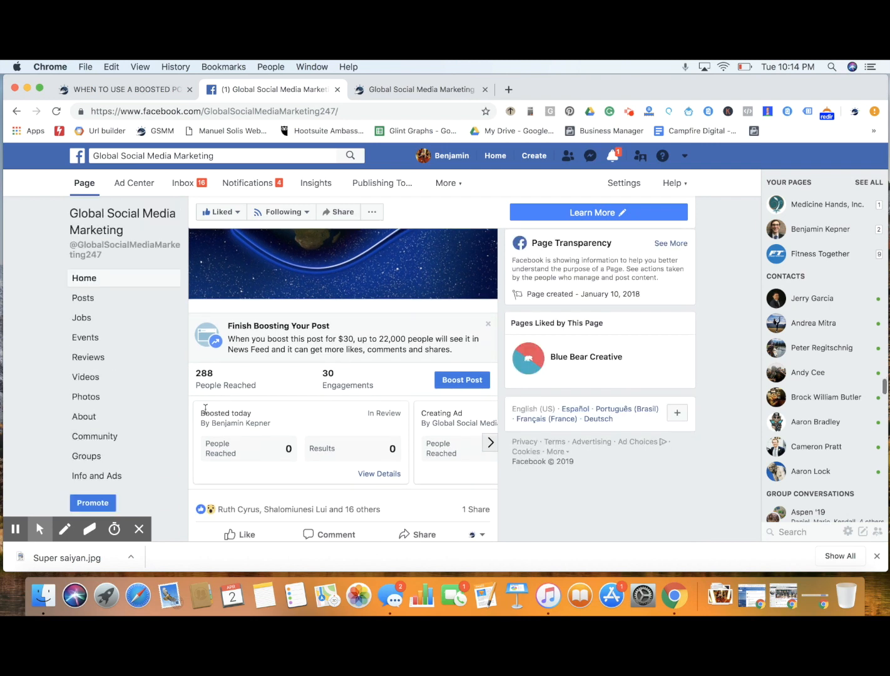
click(371, 475)
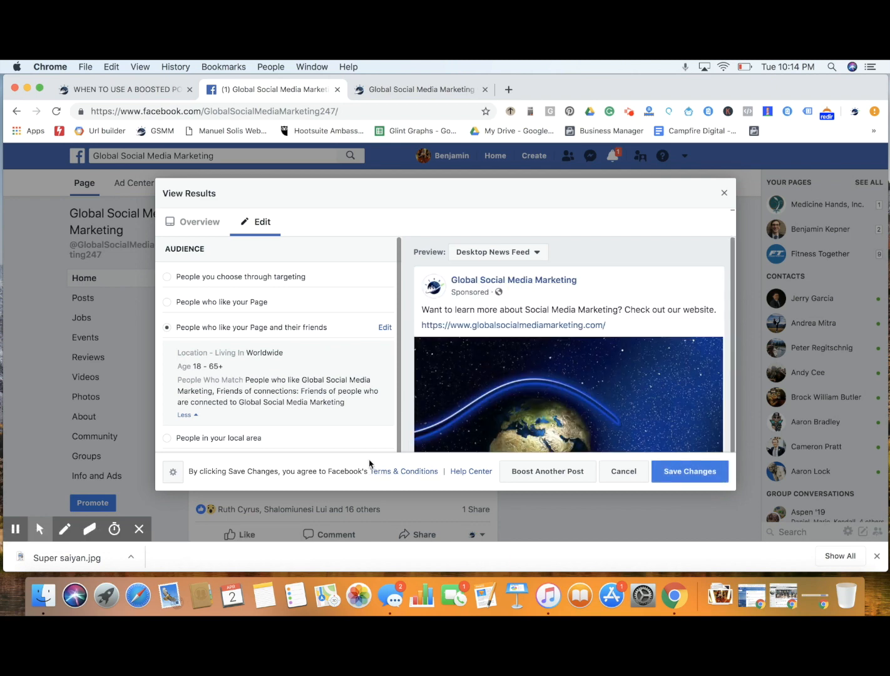
click(724, 195)
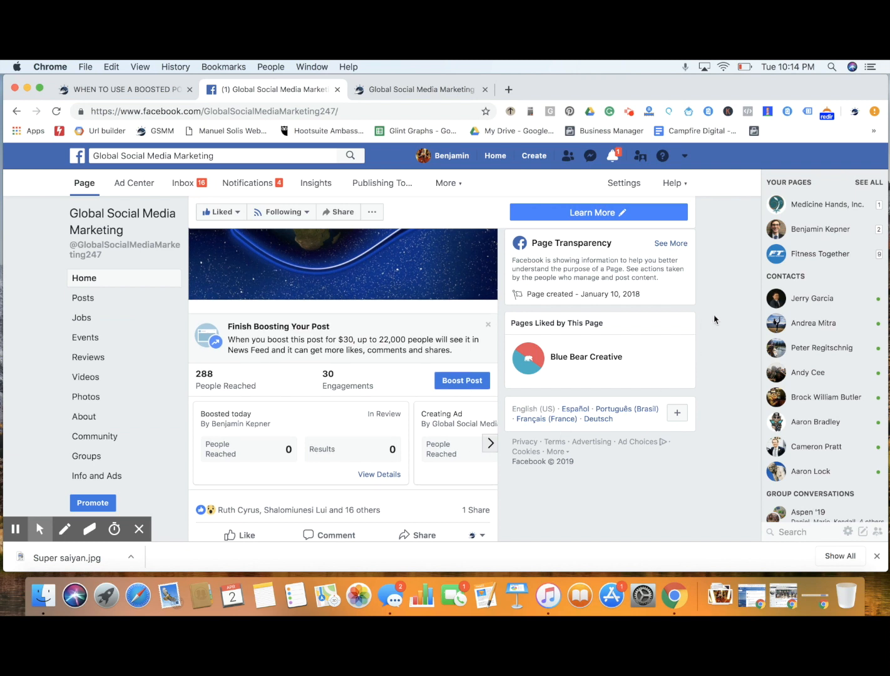
scroll(714, 320, up, 5)
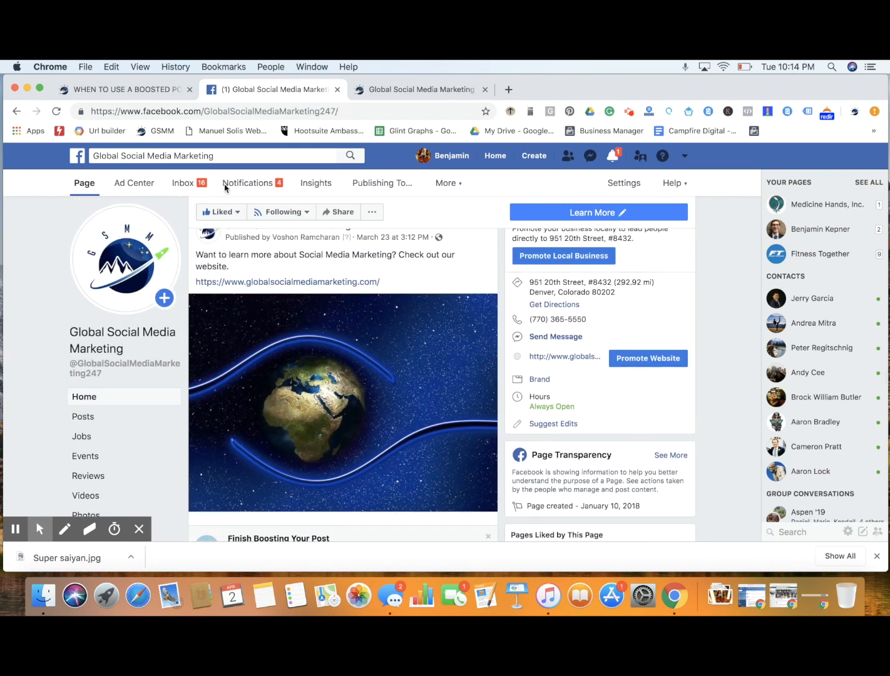
Return to the boosted post article and highlight the list of uses for Facebook Ads Manager, from Store traffic to Shop orders
click(147, 92)
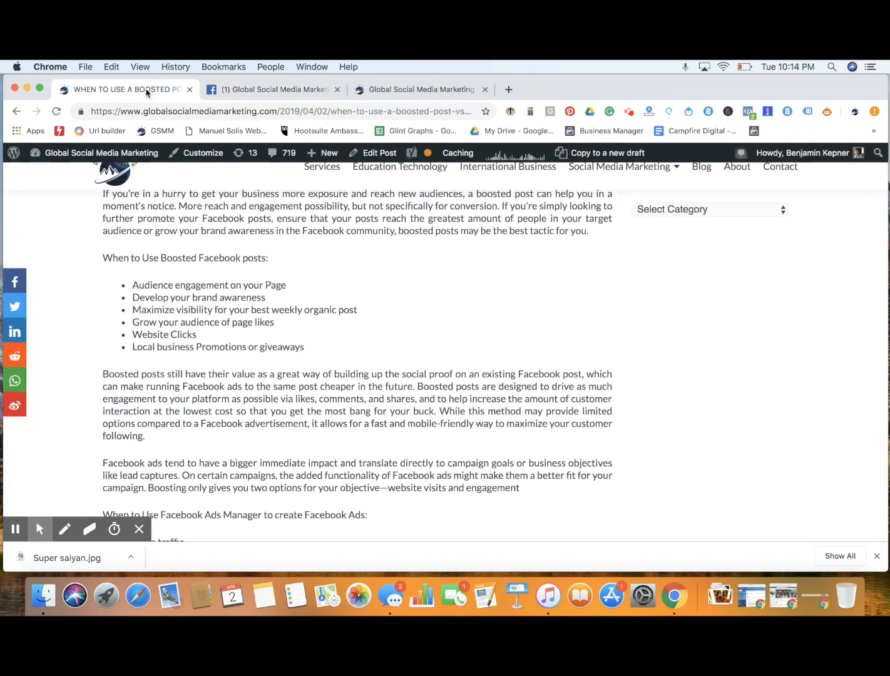
scroll(473, 356, down, 3)
scroll(472, 354, down, 3)
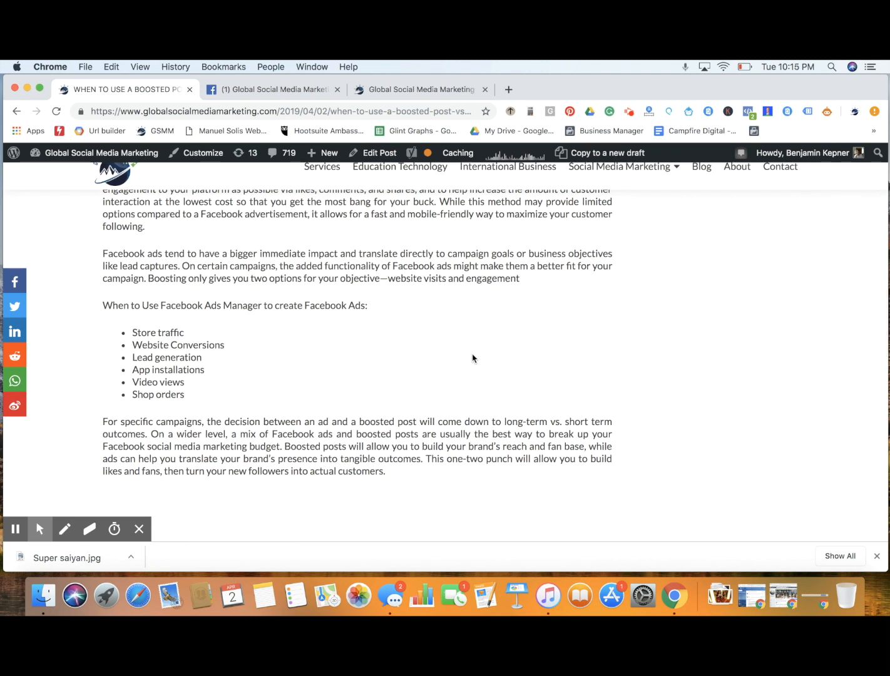
scroll(472, 358, down, 1)
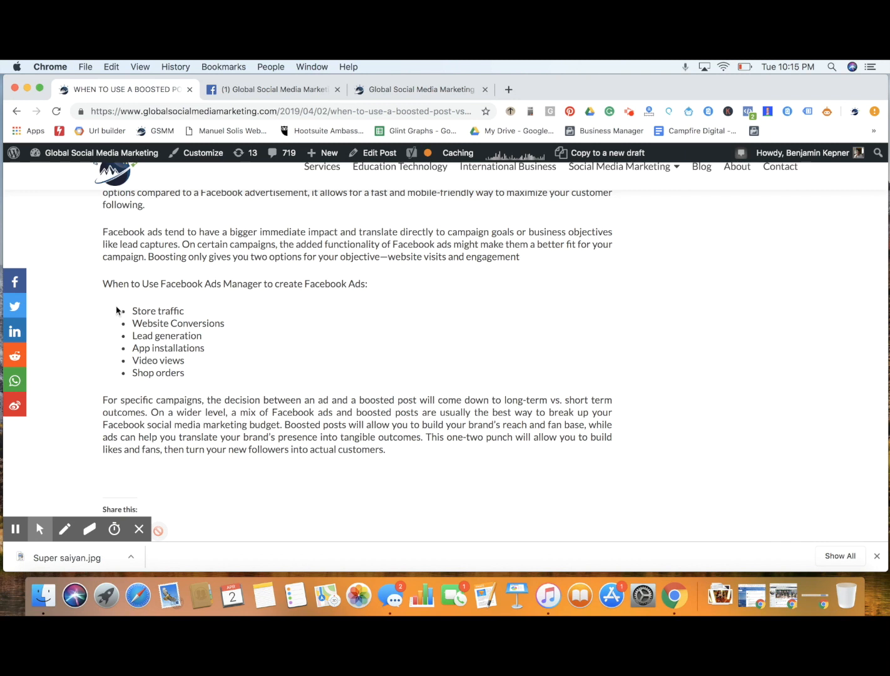
drag(133, 309, 186, 374)
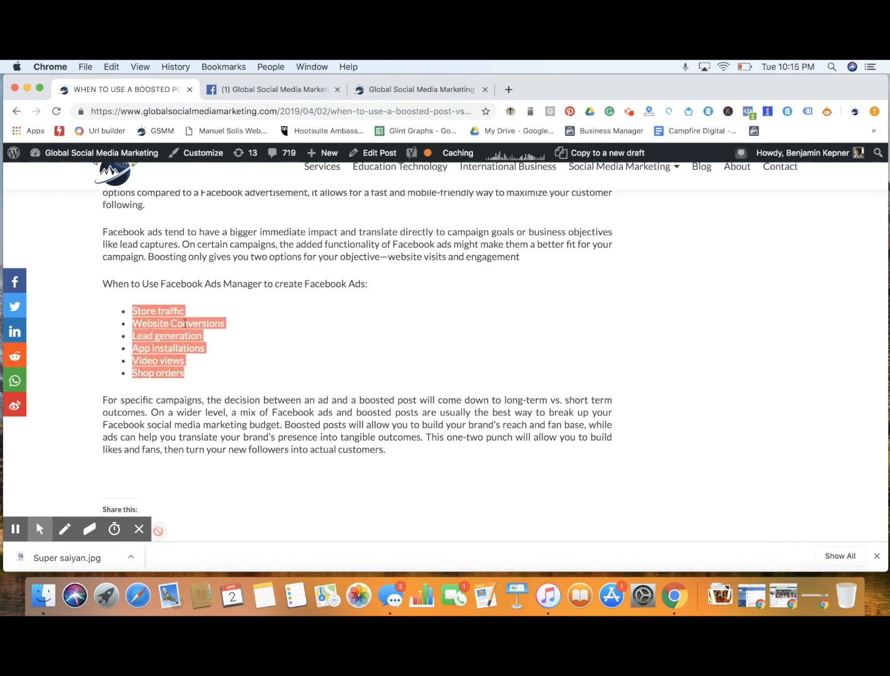
click(235, 353)
drag(132, 311, 201, 380)
click(191, 327)
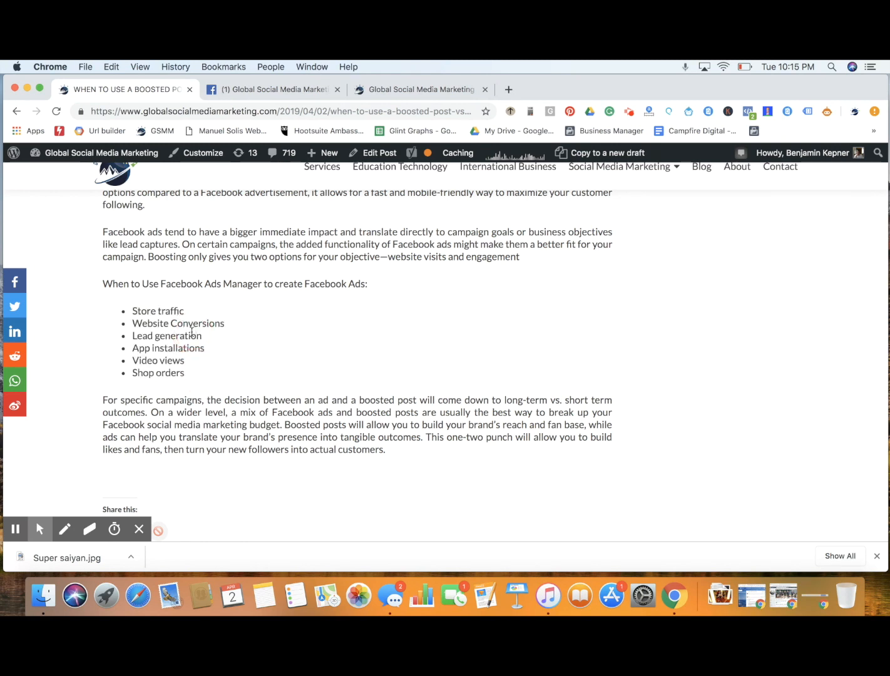
click(166, 366)
click(172, 382)
Switch back to the Global Social Media Marketing Facebook Page and view its cover and post composer
click(299, 94)
scroll(406, 302, up, 2)
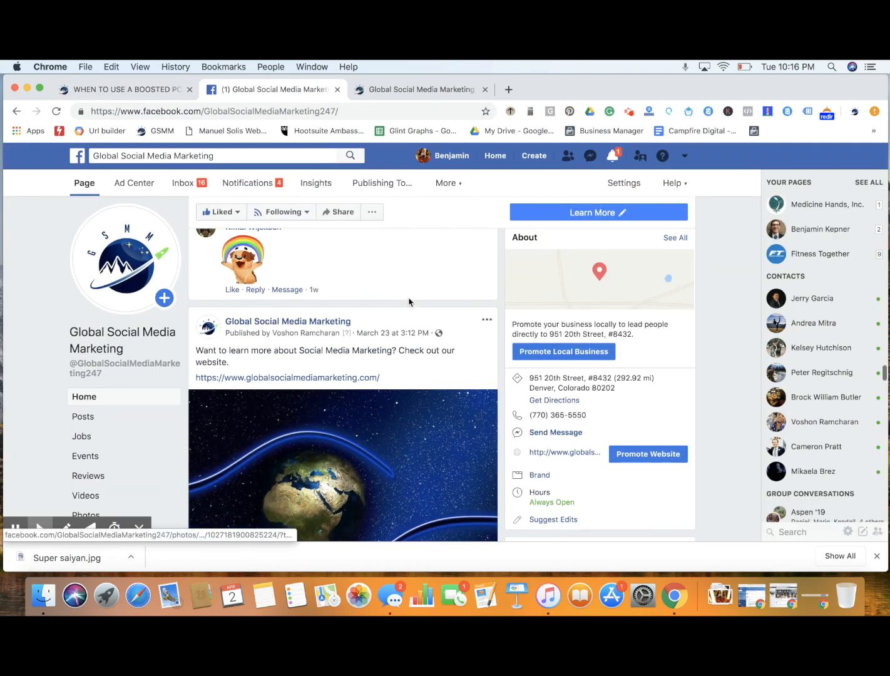
scroll(415, 379, up, 15)
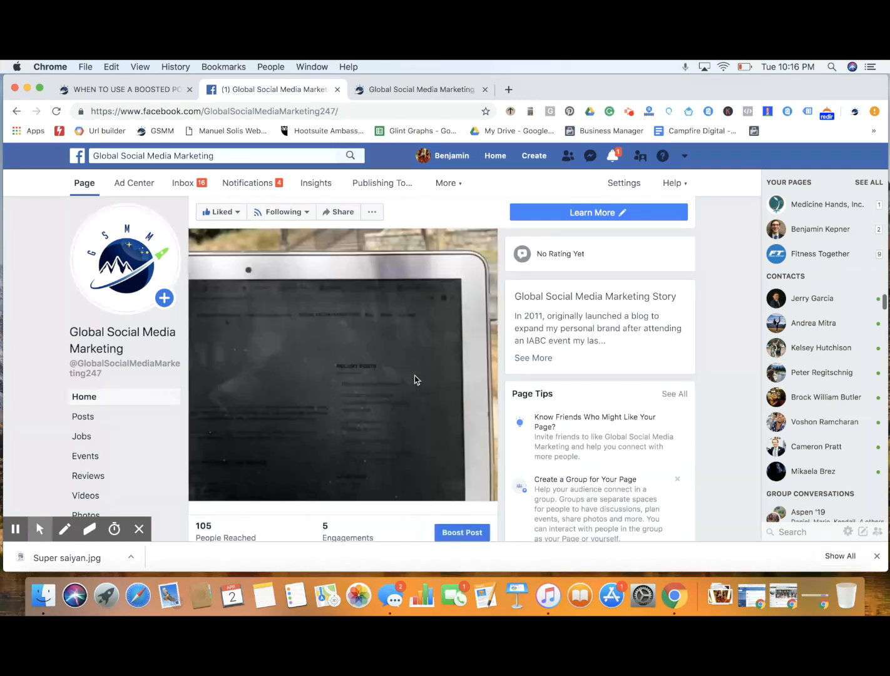
scroll(415, 380, up, 15)
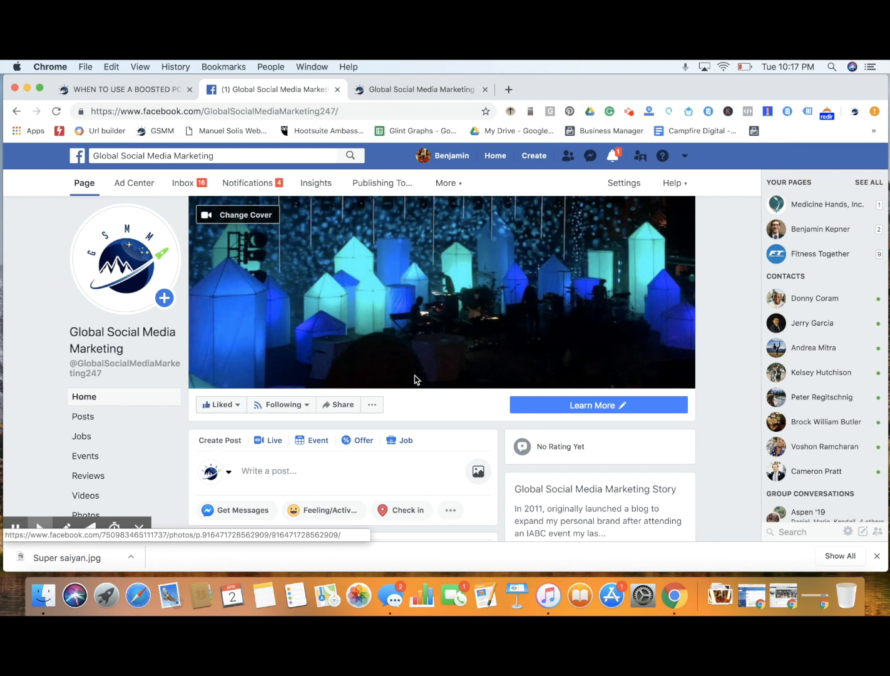
Reopen the boosted post article and highlight its closing sentence about the one-two punch, then clear the highlight
click(152, 91)
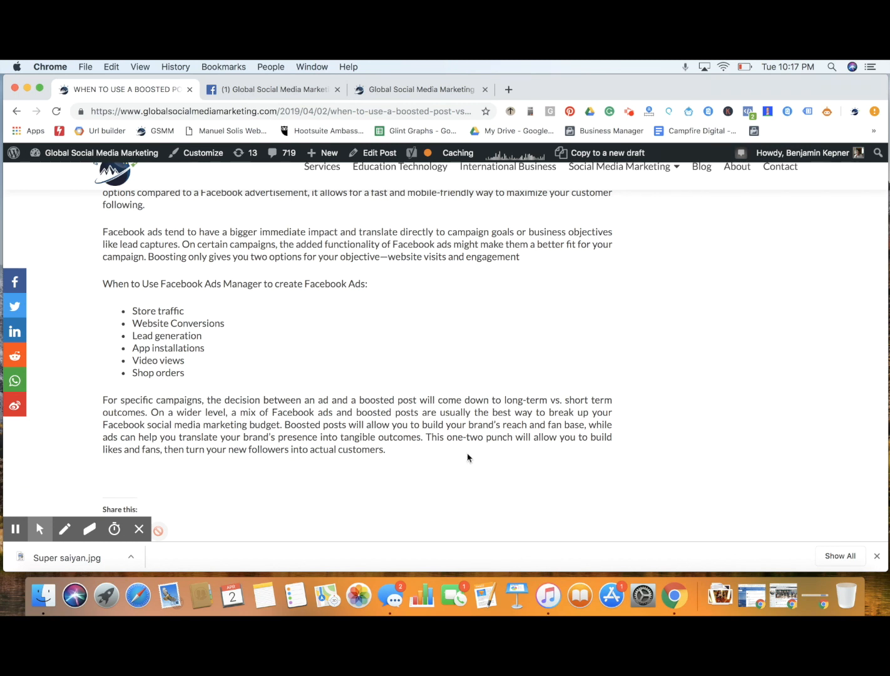
drag(427, 437, 588, 448)
click(491, 381)
Skim the article back up to its title and example post, and return to the Facebook Page
scroll(448, 328, up, 1)
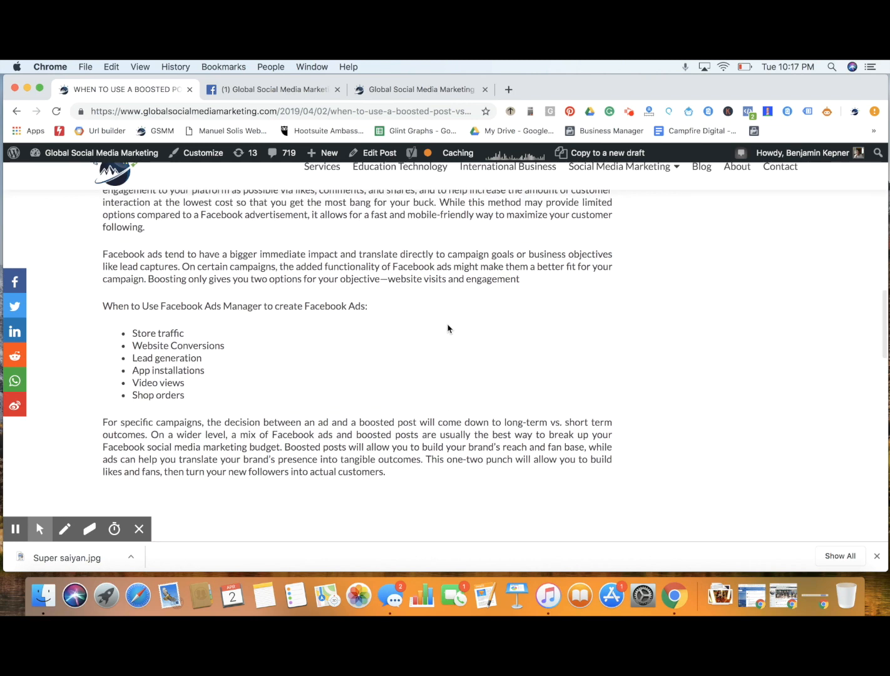
scroll(447, 328, down, 1)
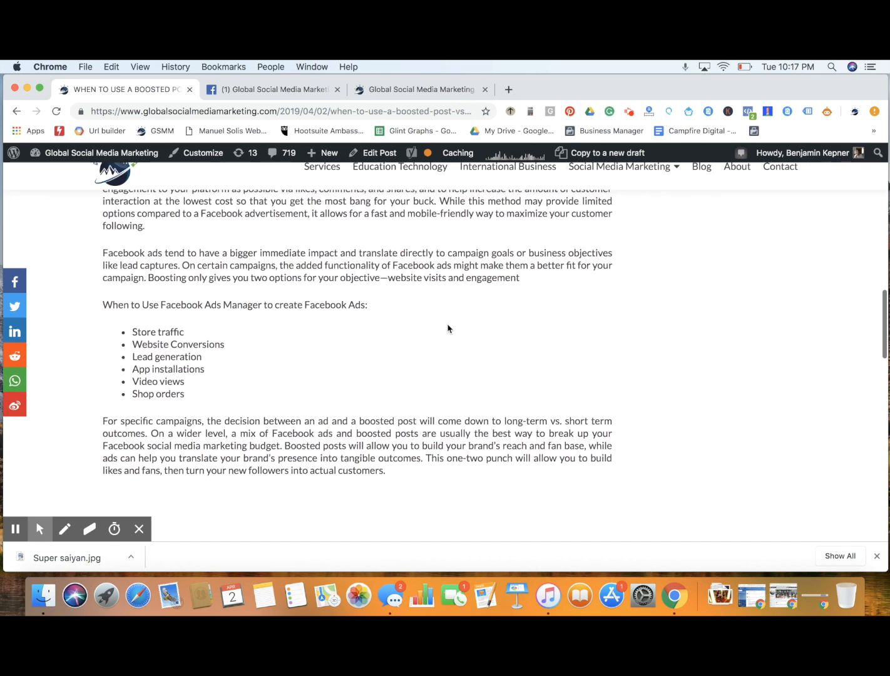
scroll(448, 329, down, 1)
scroll(447, 329, up, 10)
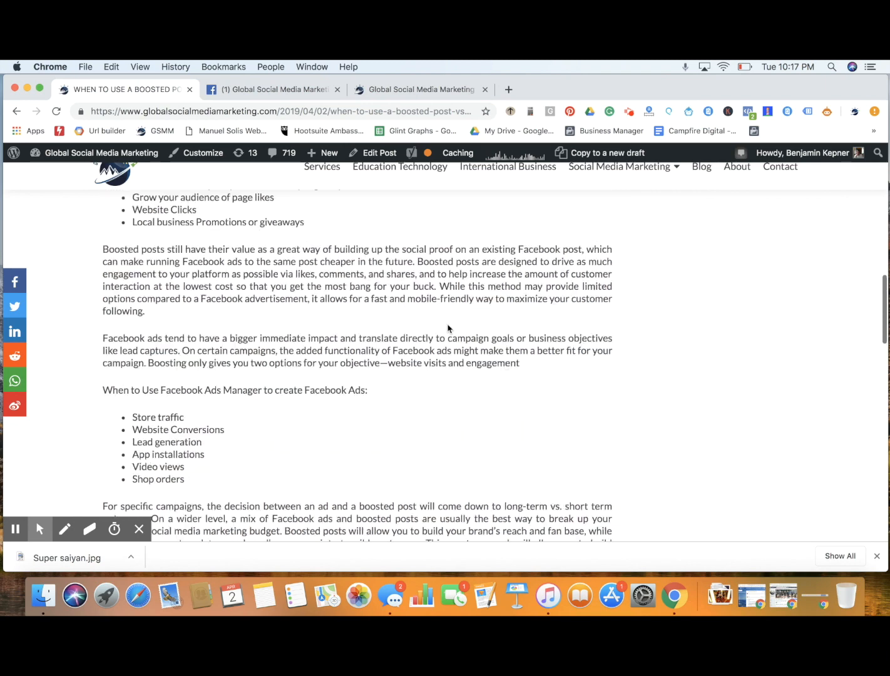
scroll(448, 325, up, 10)
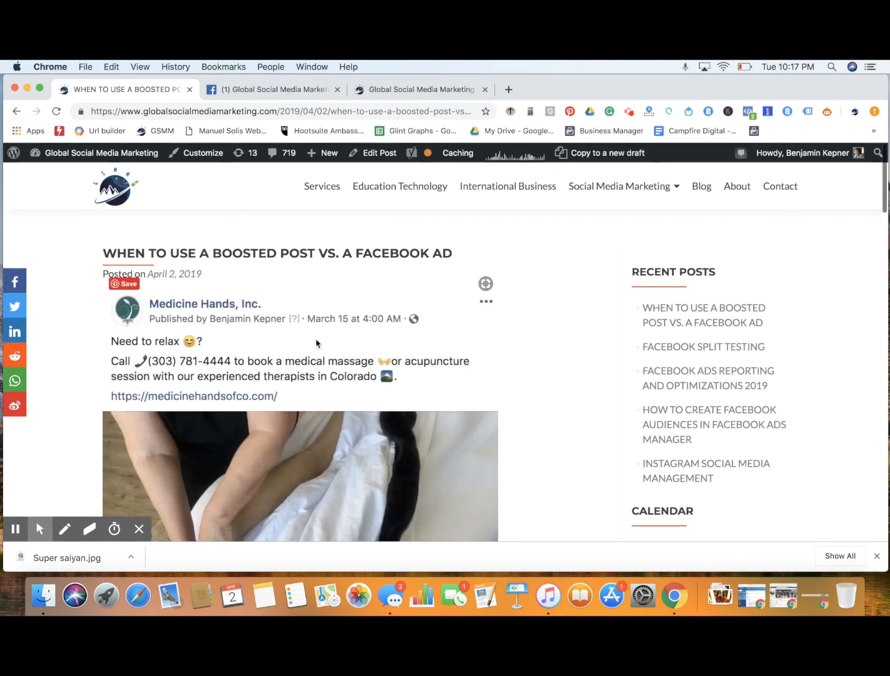
click(308, 89)
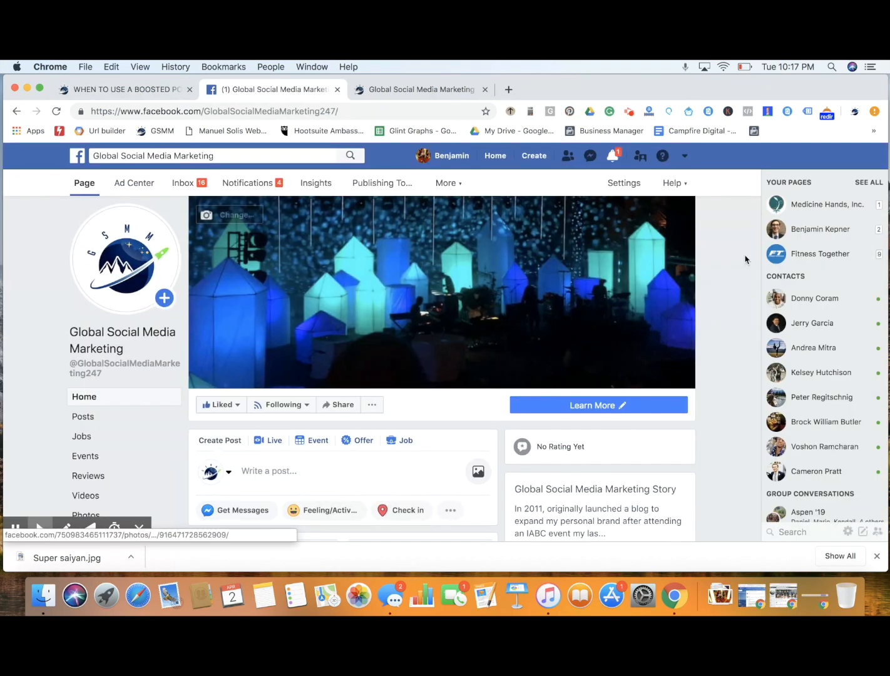